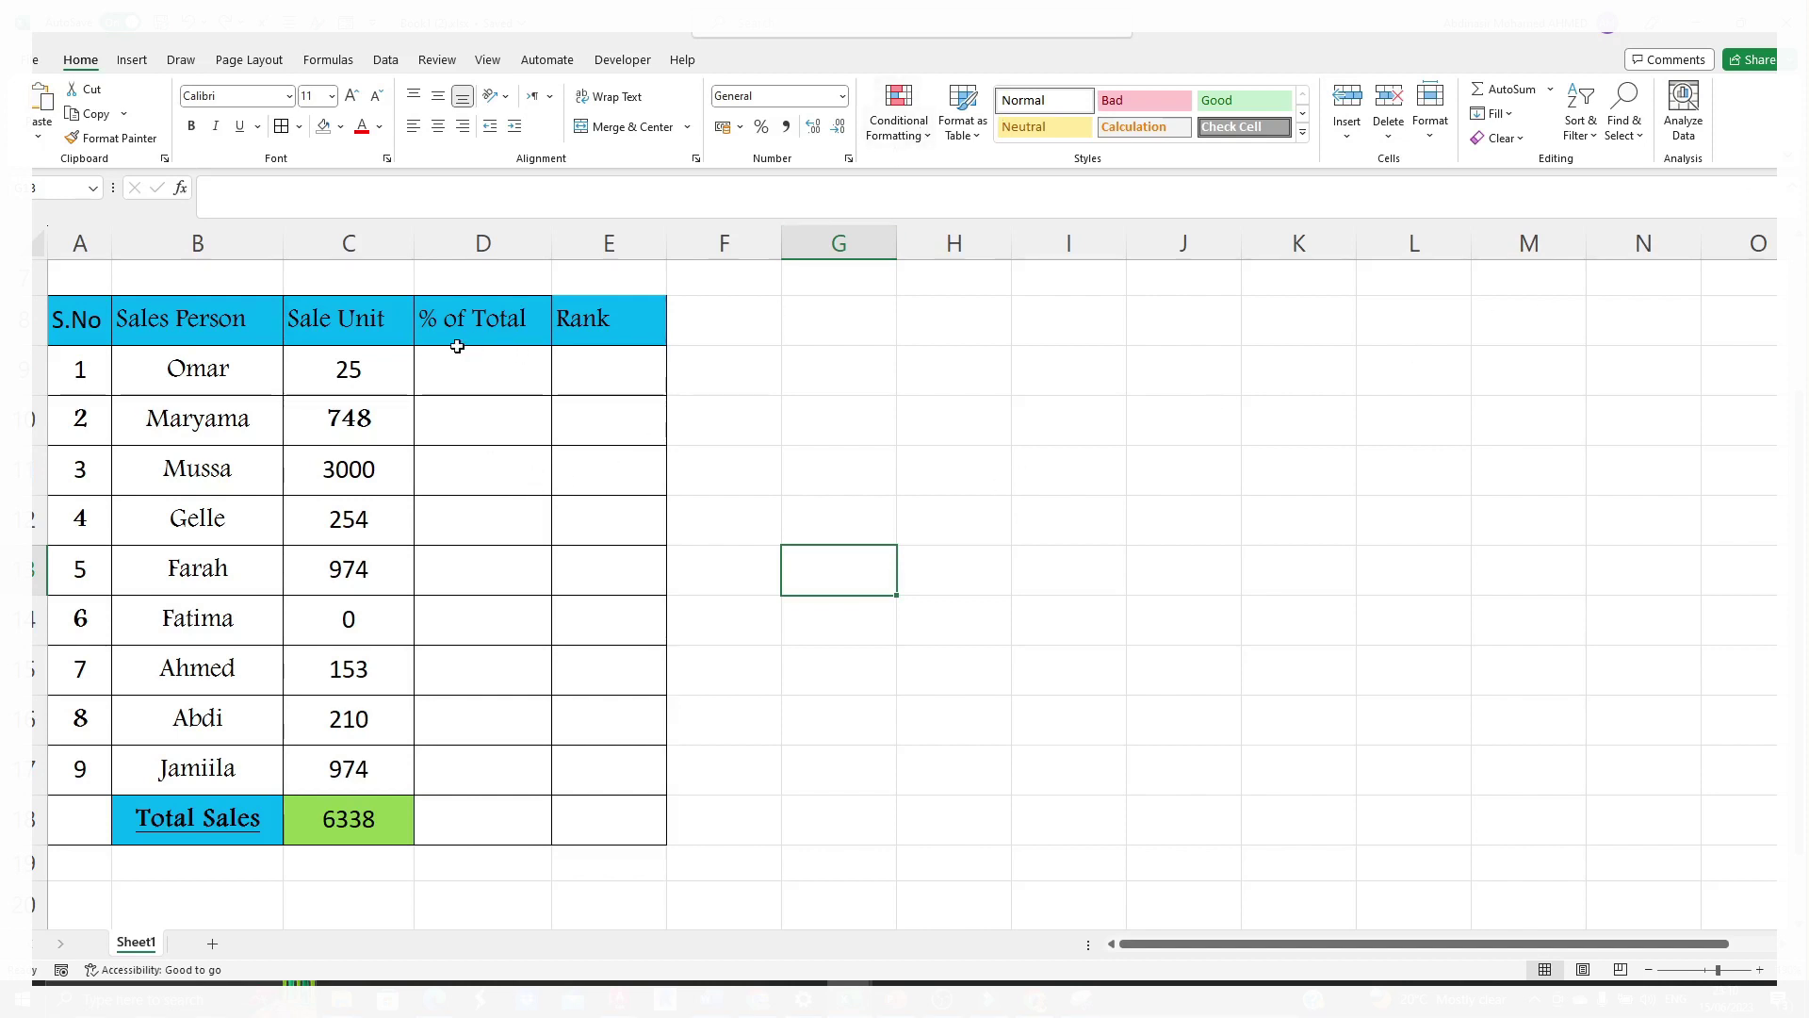
- Survey the table: % of Total and Rank columns, names, sale units, and the 6338 total
{"action": "left_click", "coordinate": [490, 335]}
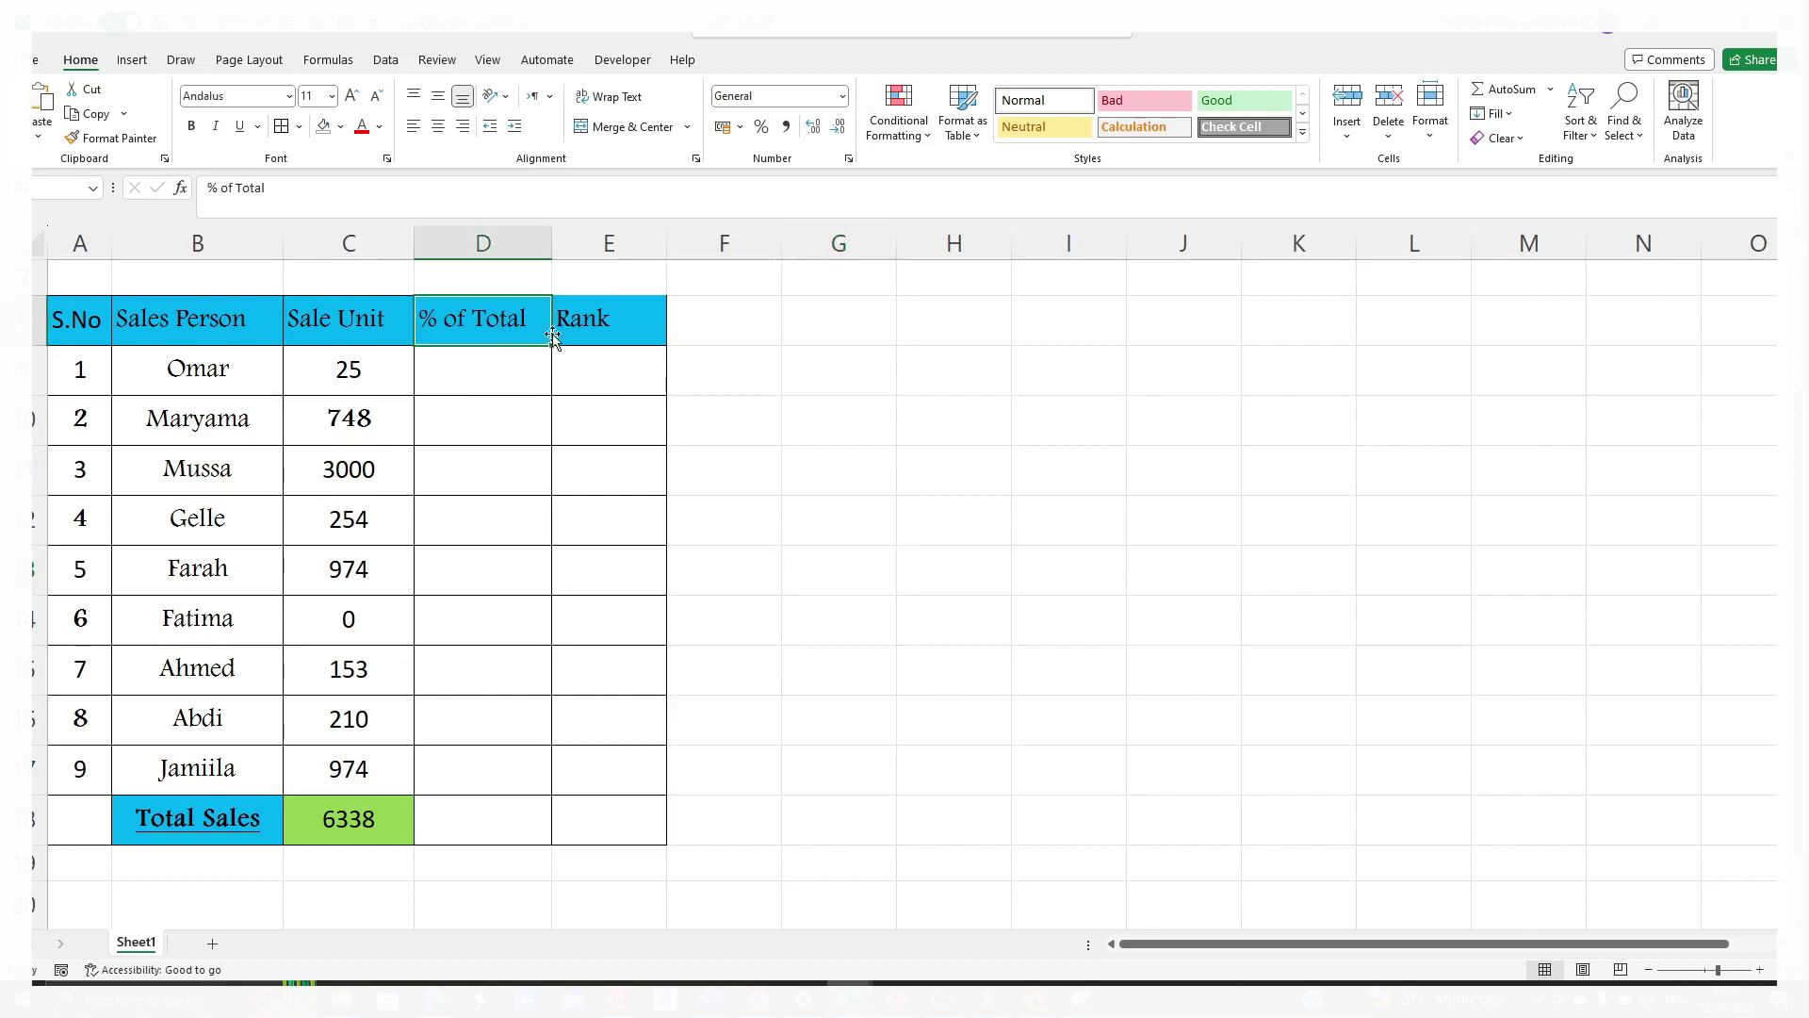
{"action": "left_click", "coordinate": [611, 329]}
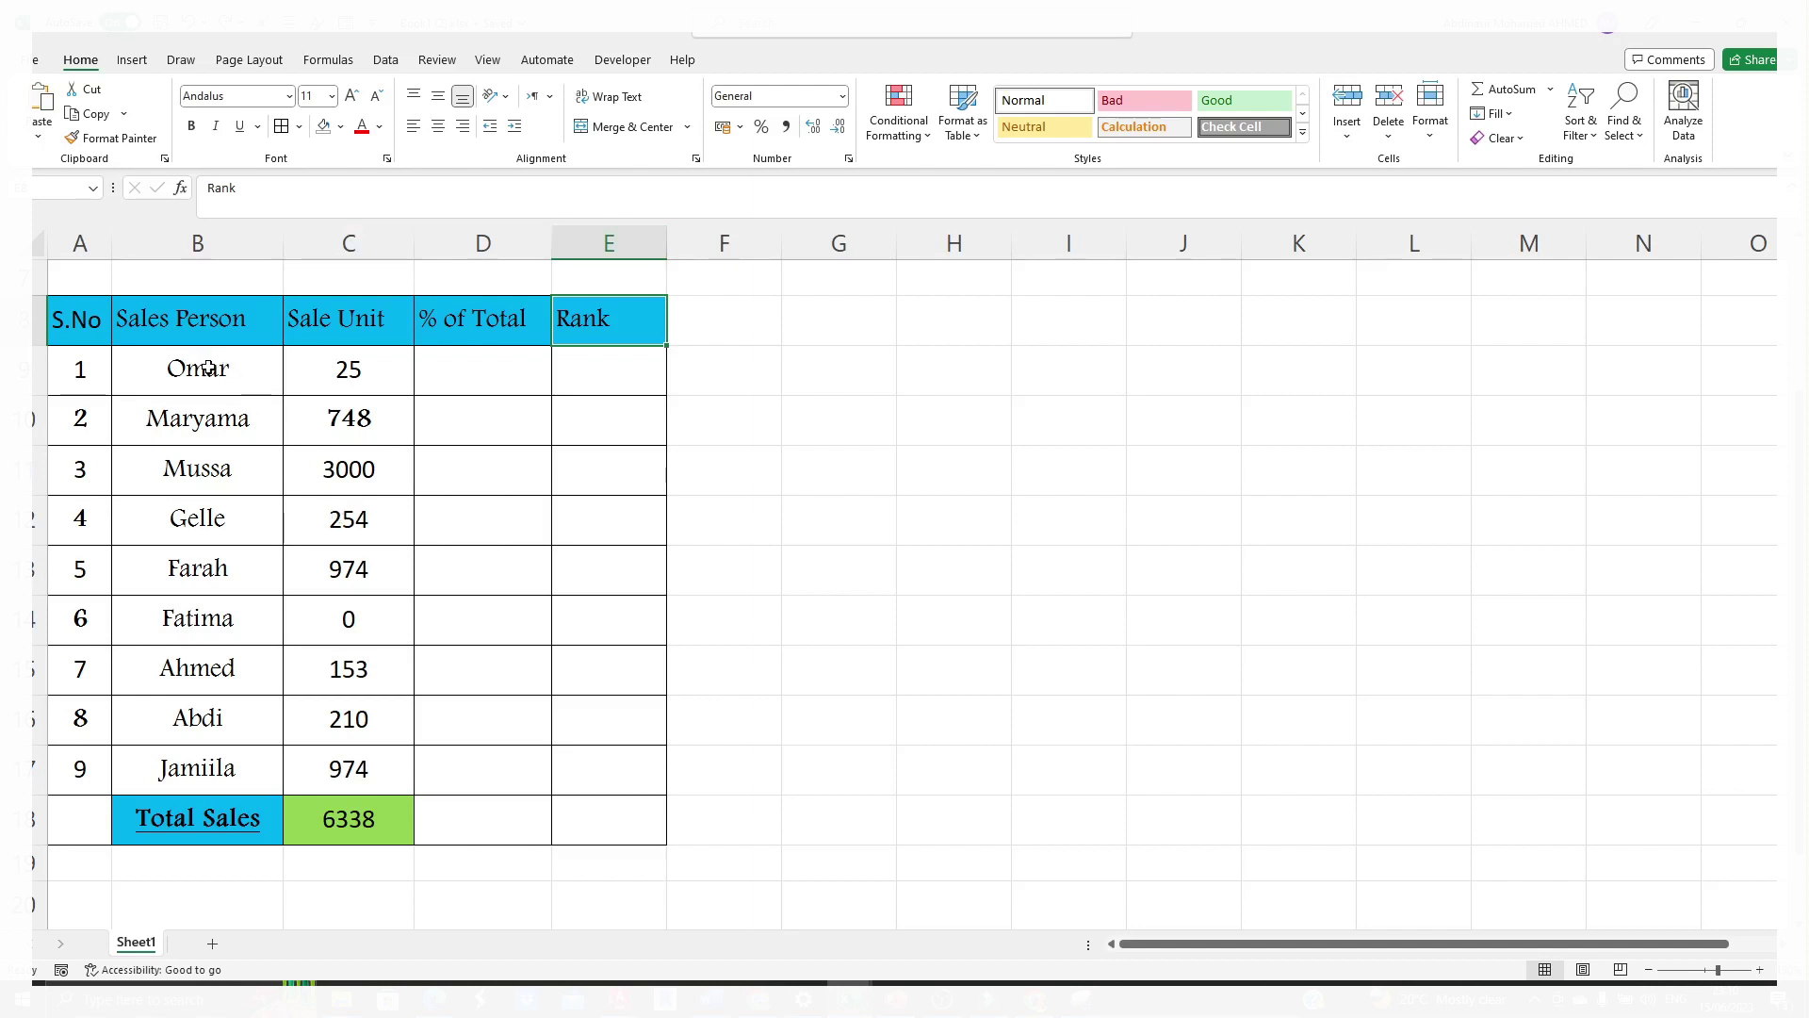
{"action": "left_click_drag", "start_coordinate": [207, 367], "coordinate": [203, 768]}
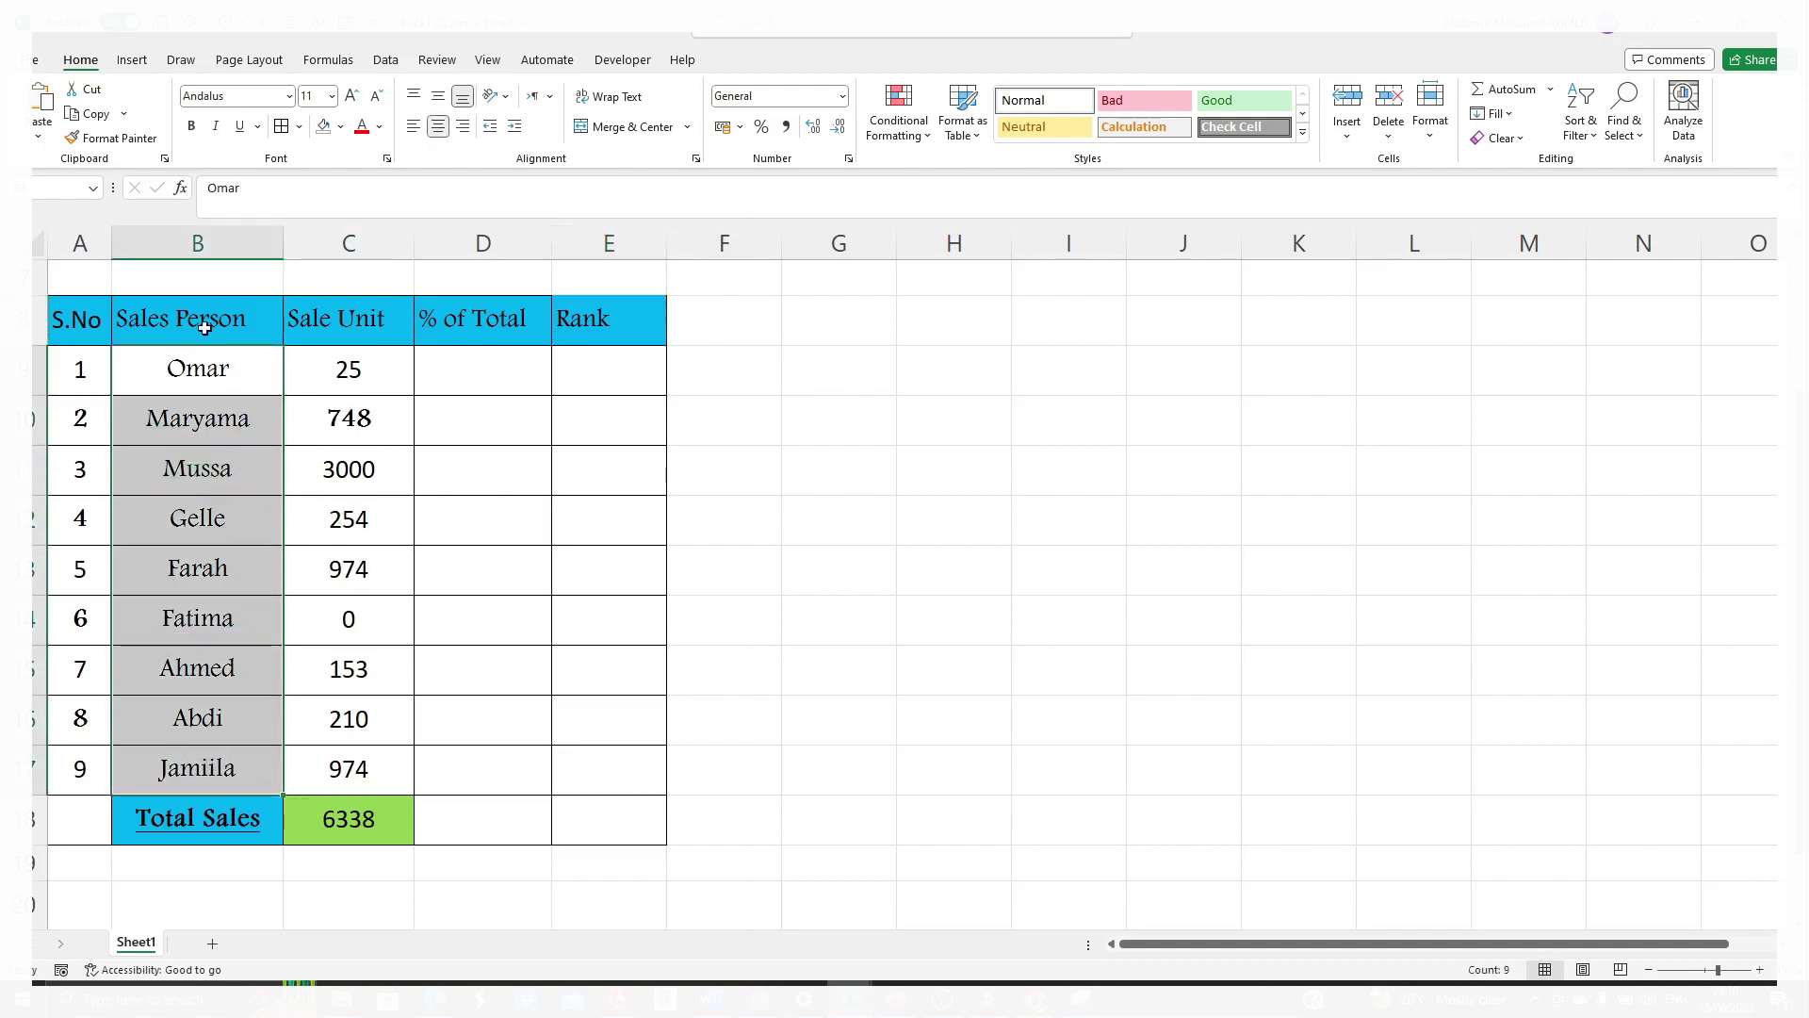
{"action": "left_click", "coordinate": [339, 323]}
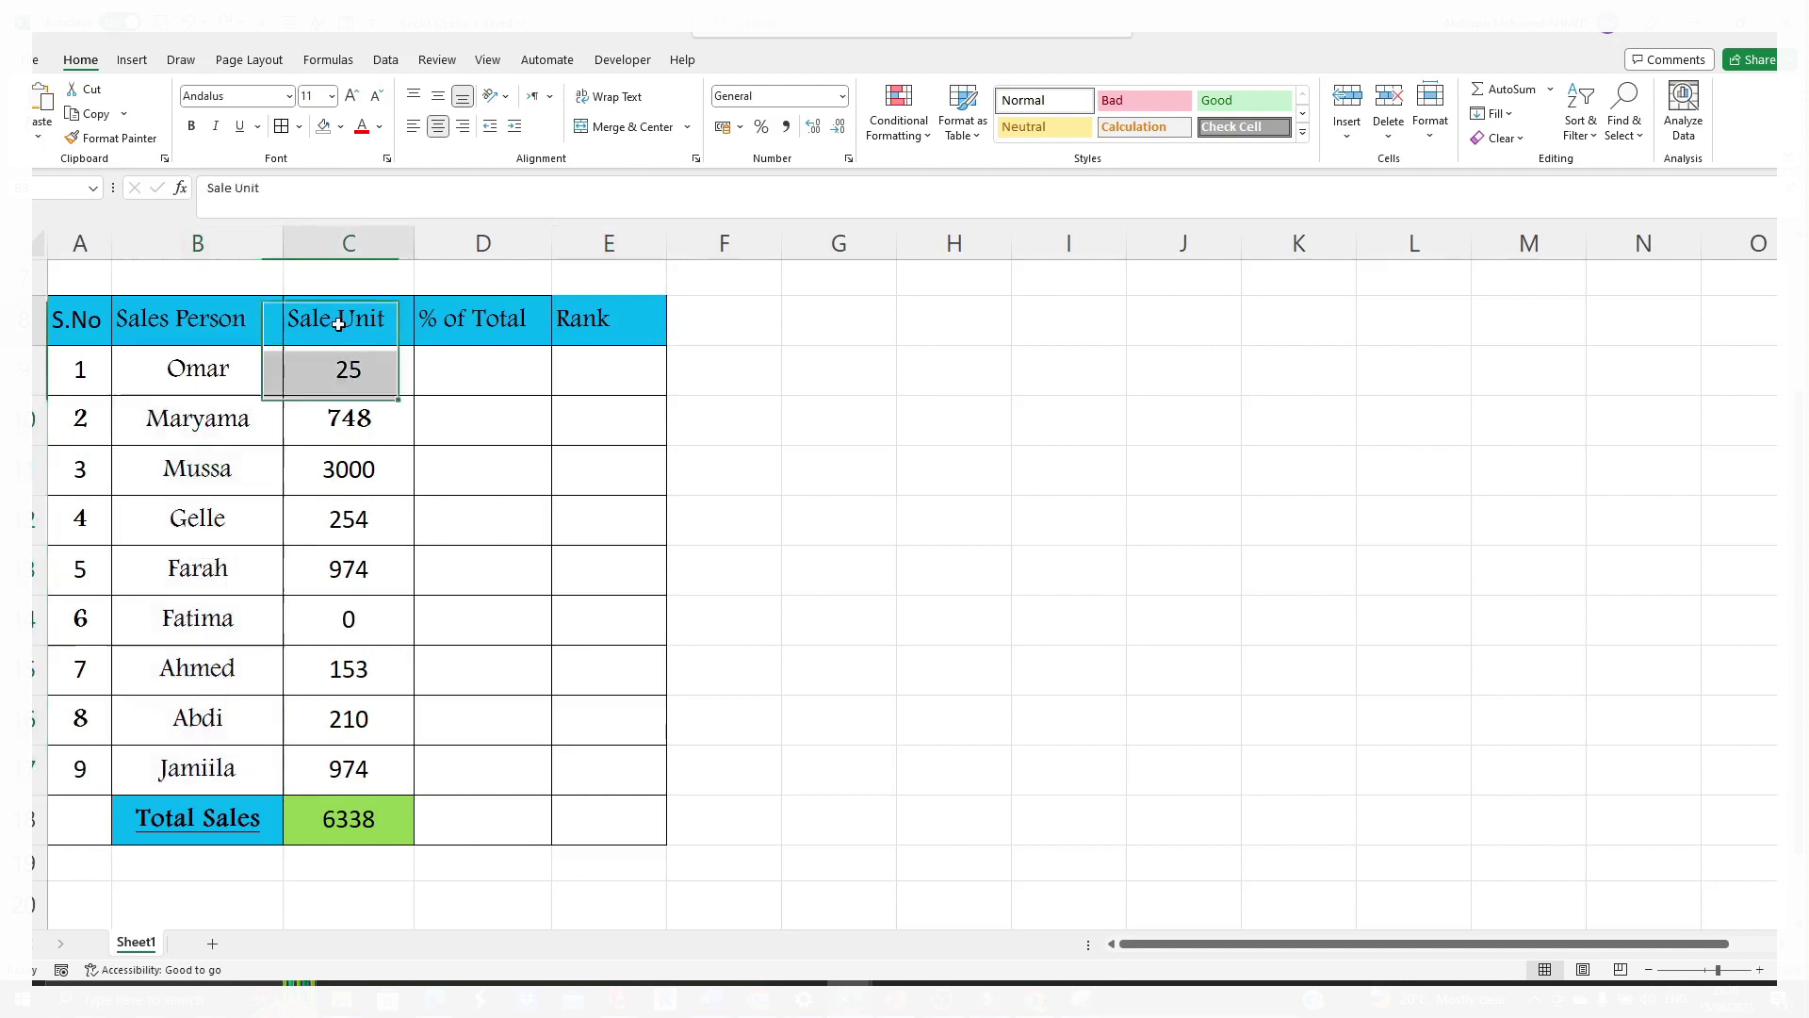
{"action": "left_click_drag", "start_coordinate": [371, 363], "coordinate": [376, 733]}
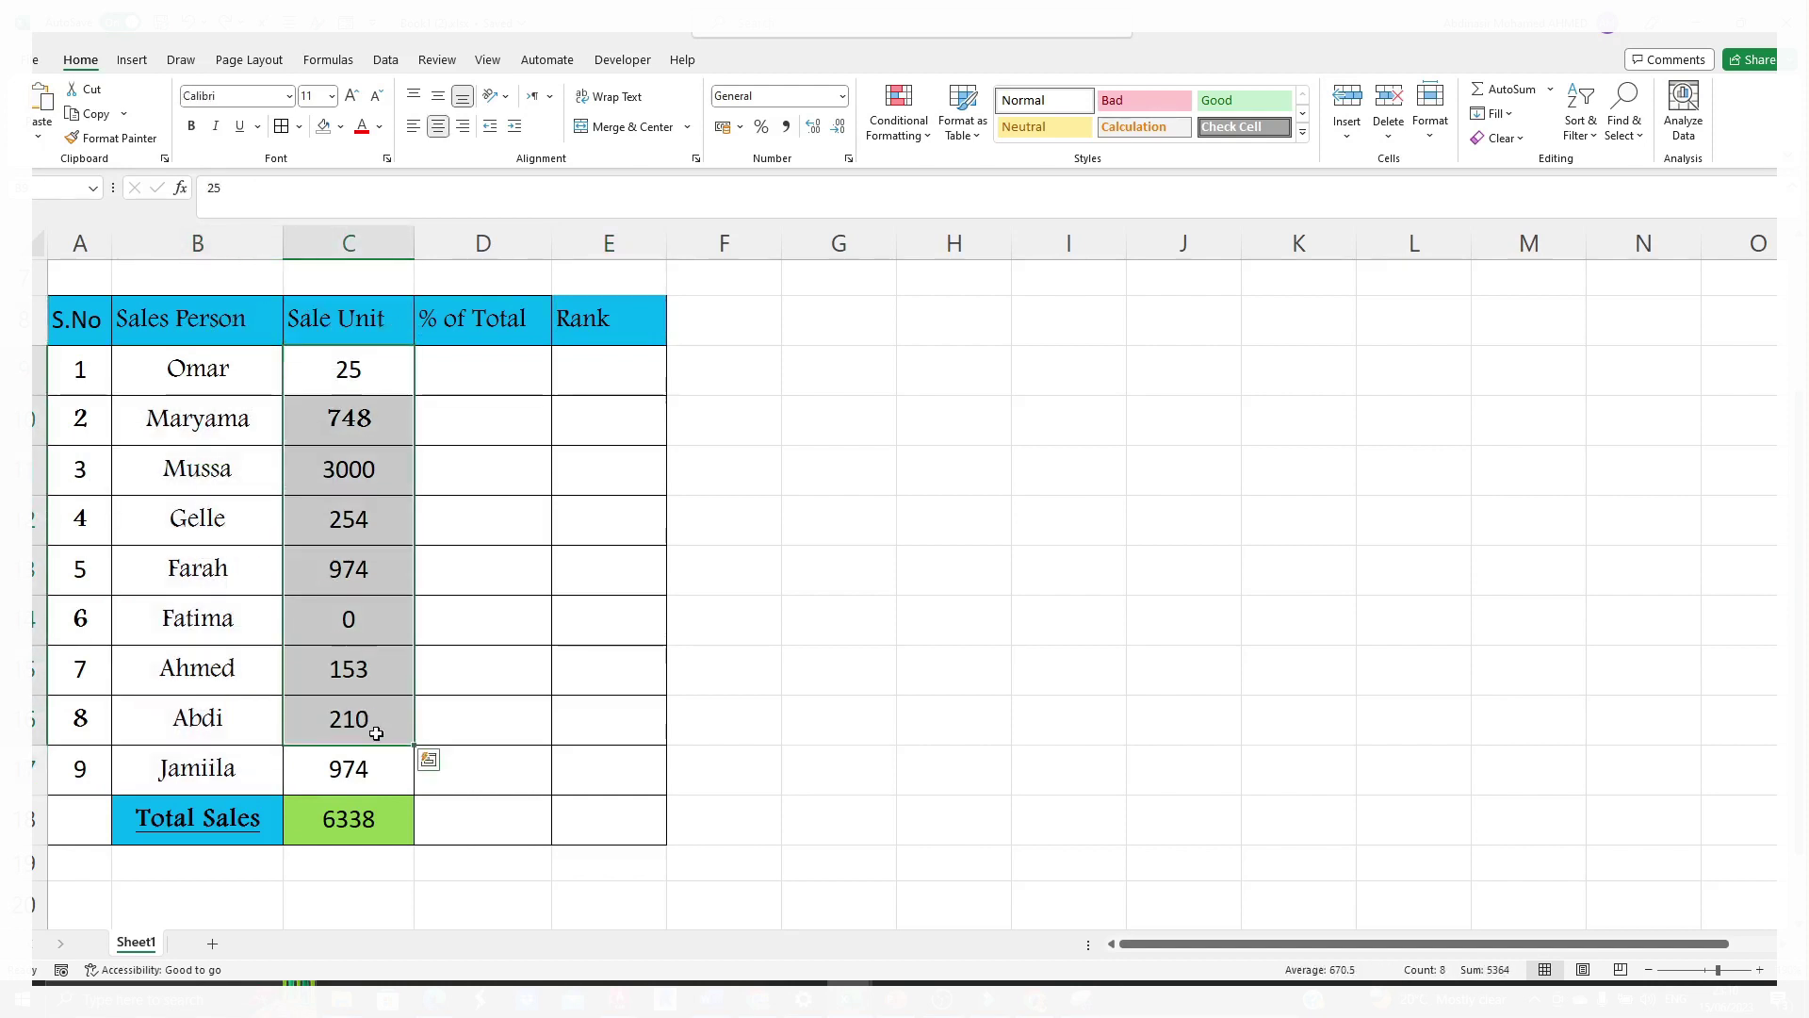
{"action": "left_click_drag", "start_coordinate": [202, 818], "coordinate": [344, 835]}
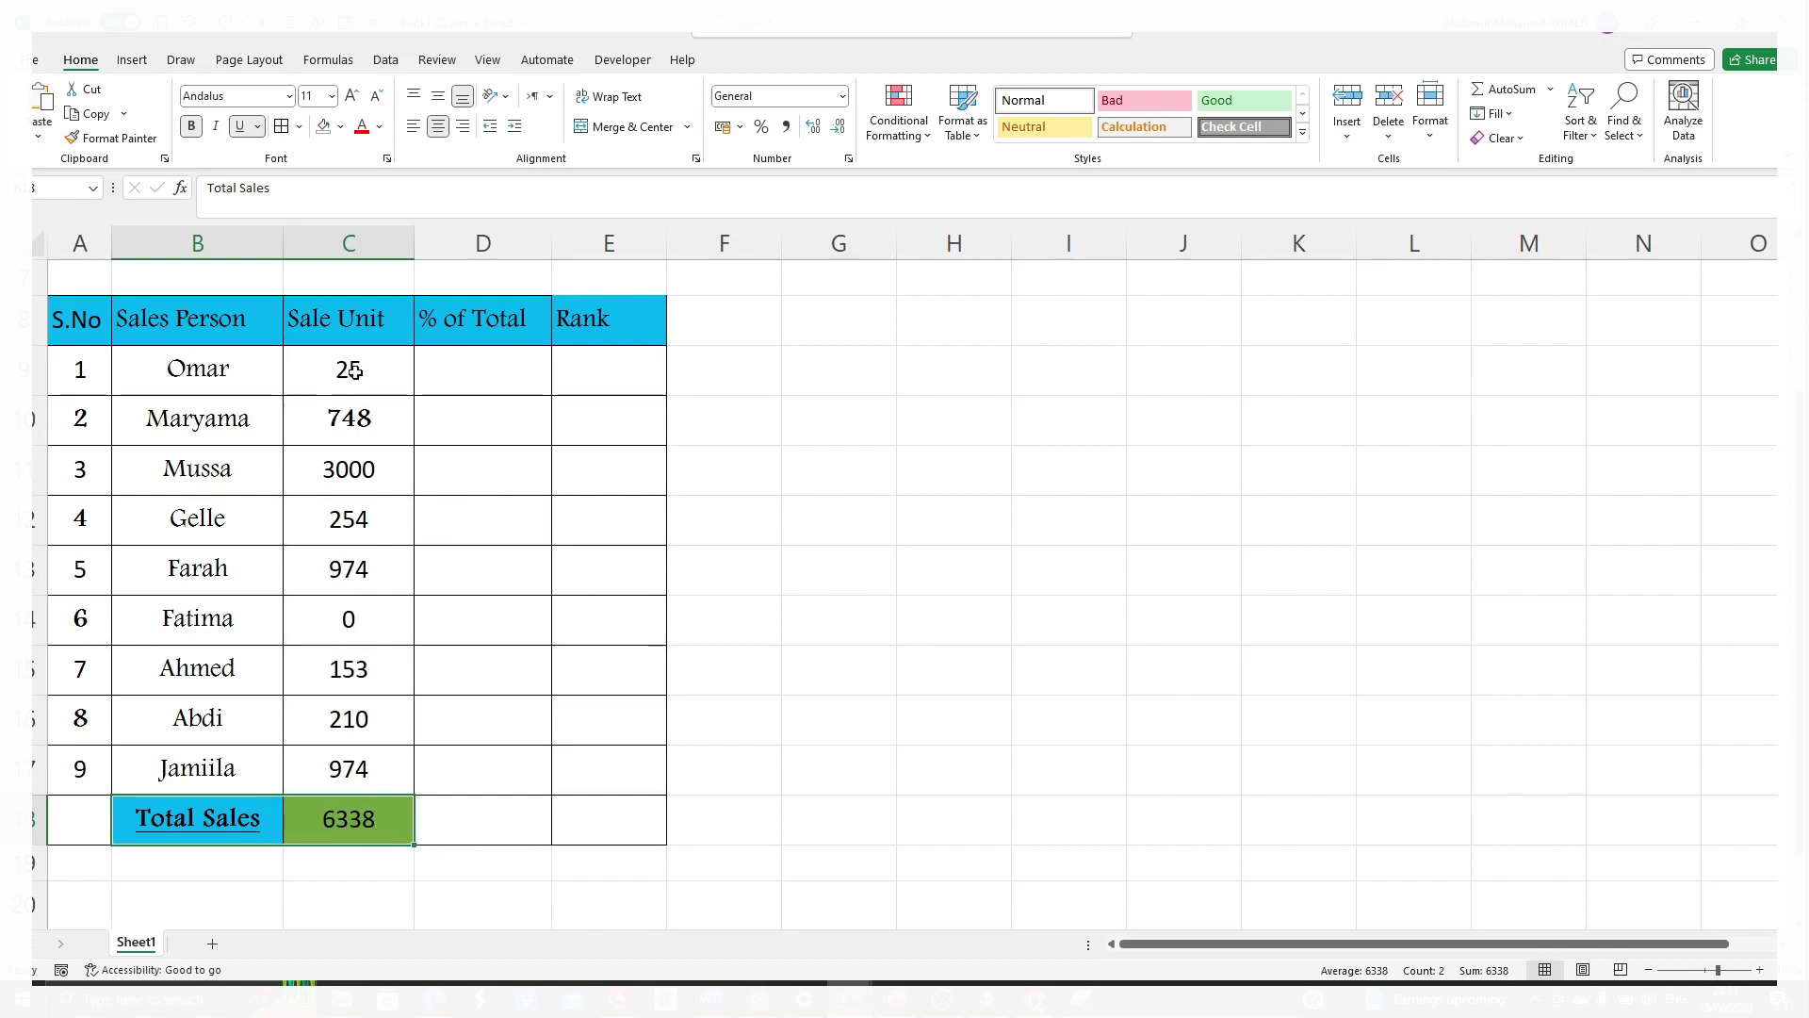
- Highlight the sale unit figures, including Mussa's 3000, Abdi's 210 and Omar's 25
{"action": "left_click_drag", "start_coordinate": [367, 365], "coordinate": [348, 769]}
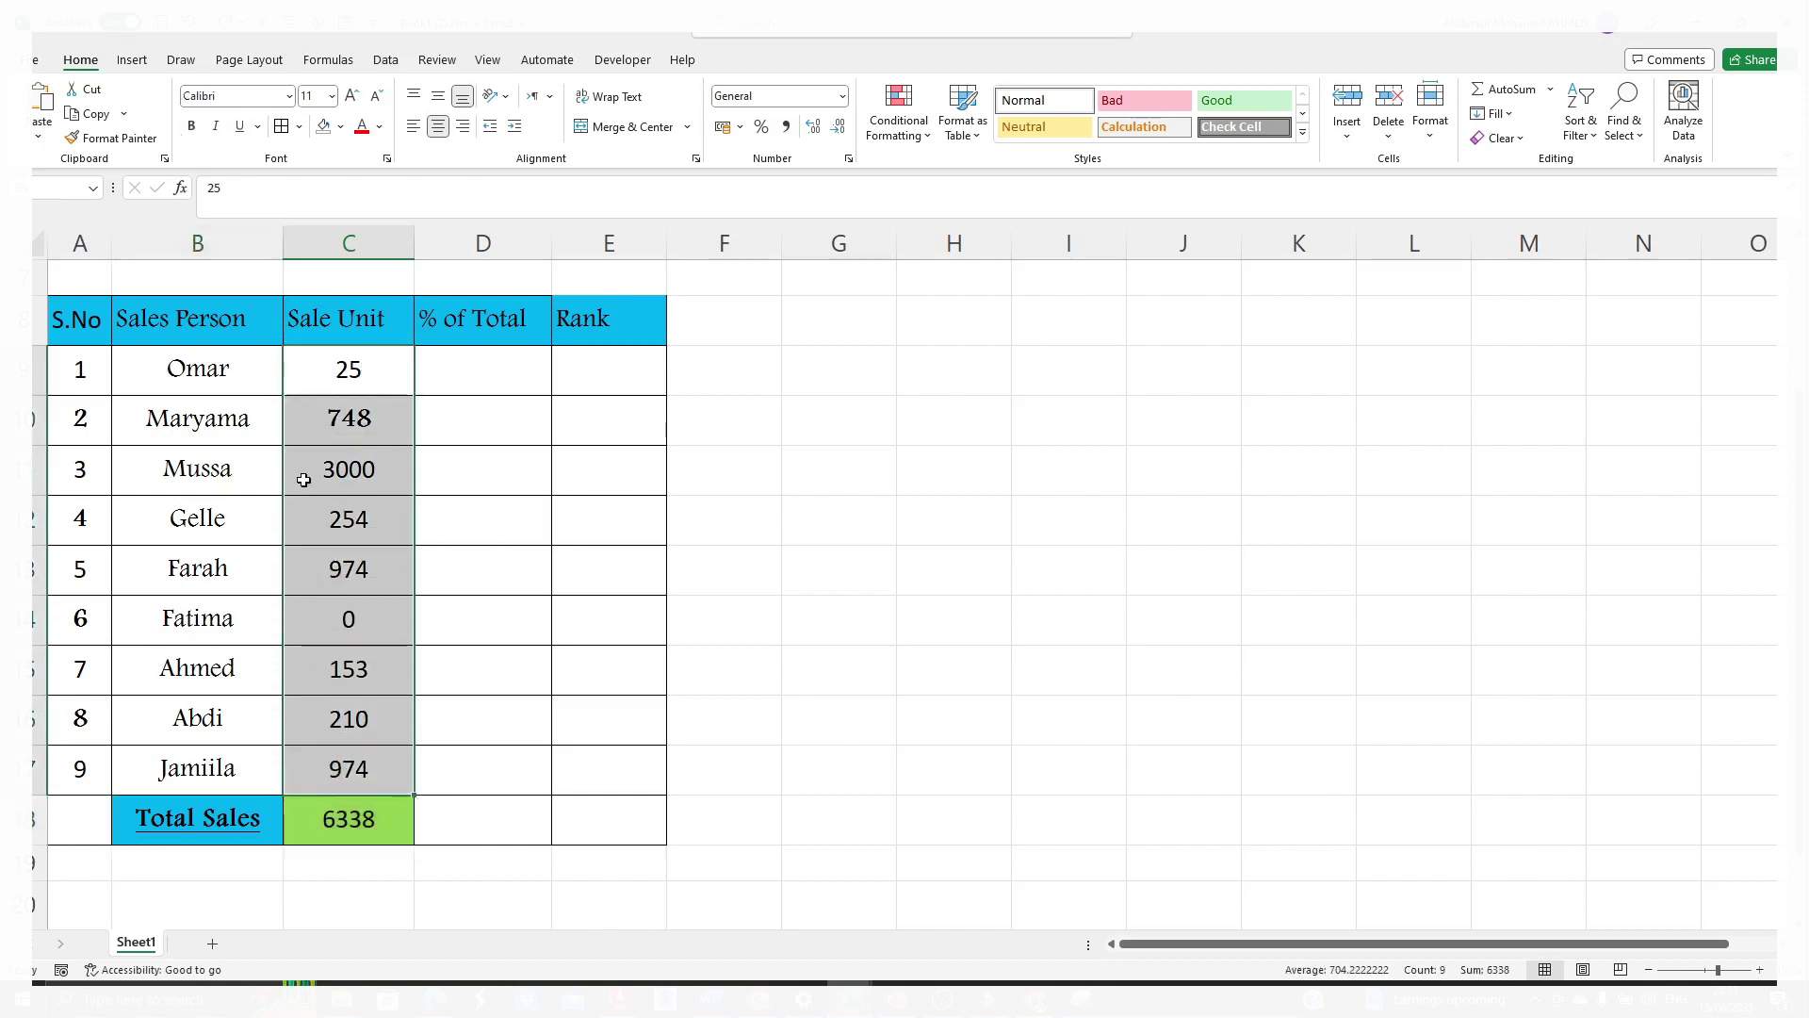
{"action": "left_click_drag", "start_coordinate": [207, 468], "coordinate": [342, 474]}
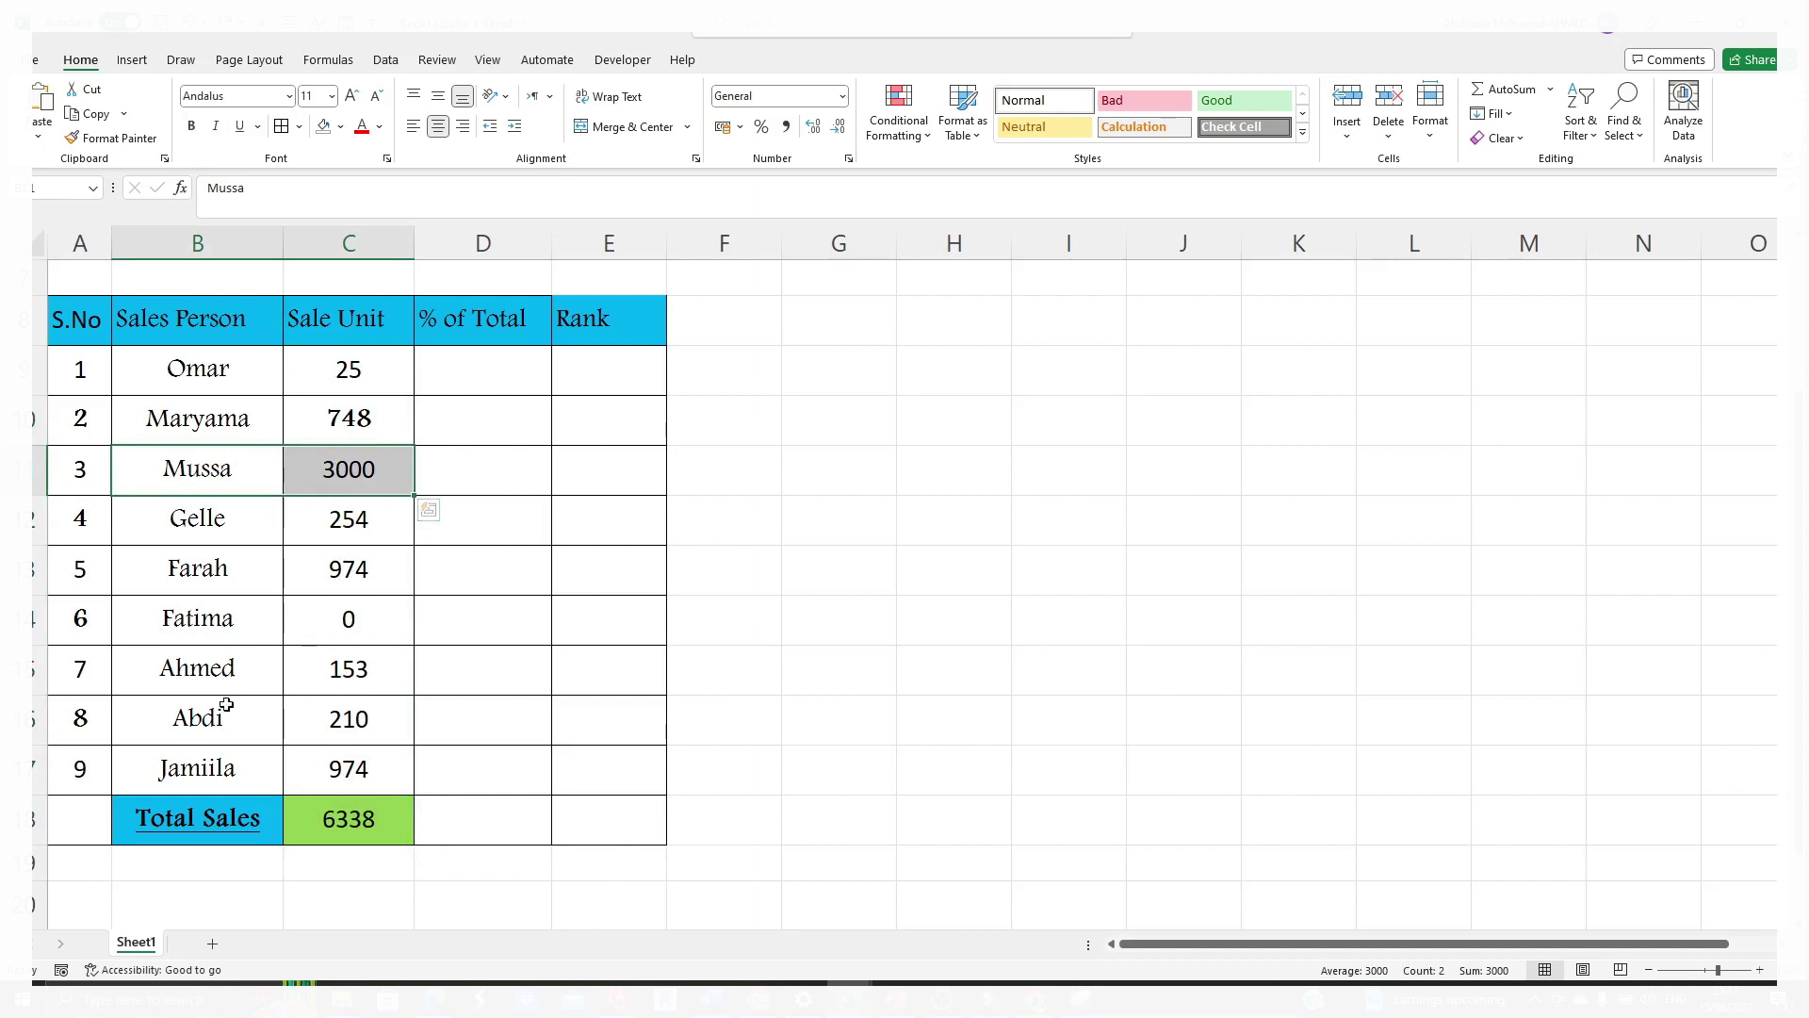
{"action": "left_click_drag", "start_coordinate": [236, 717], "coordinate": [372, 726]}
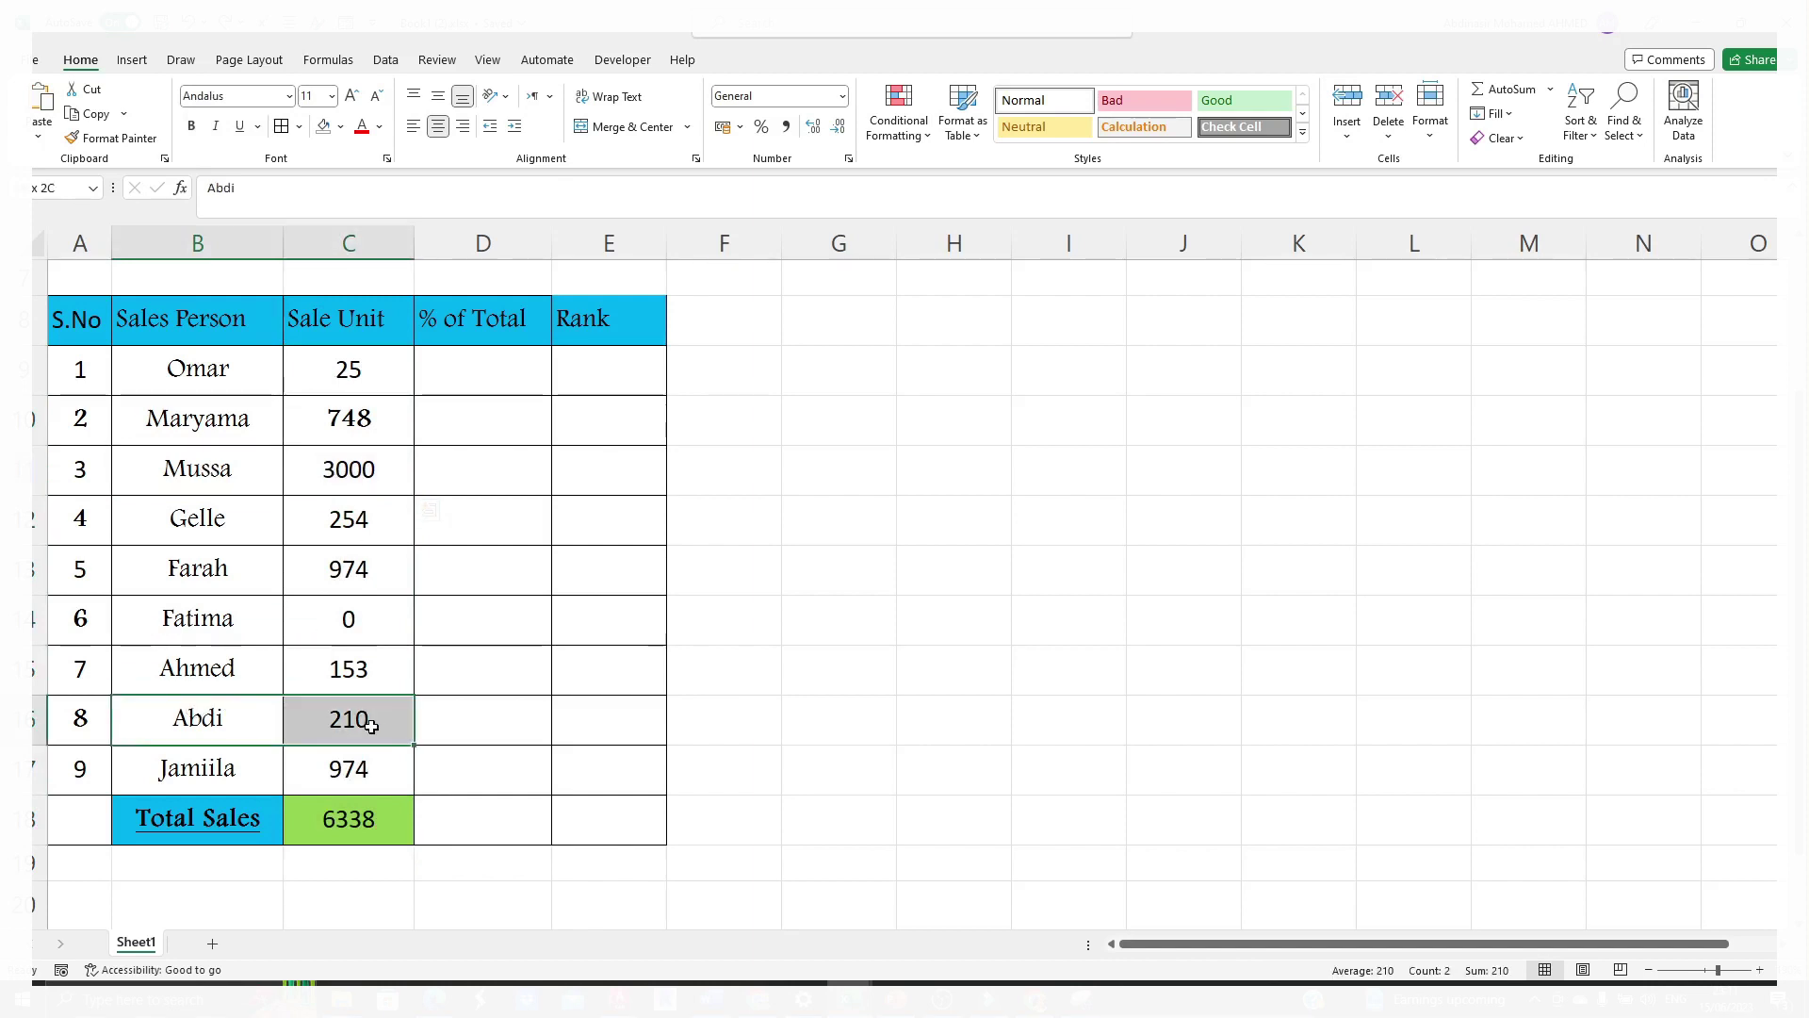
{"action": "left_click_drag", "start_coordinate": [199, 370], "coordinate": [367, 372]}
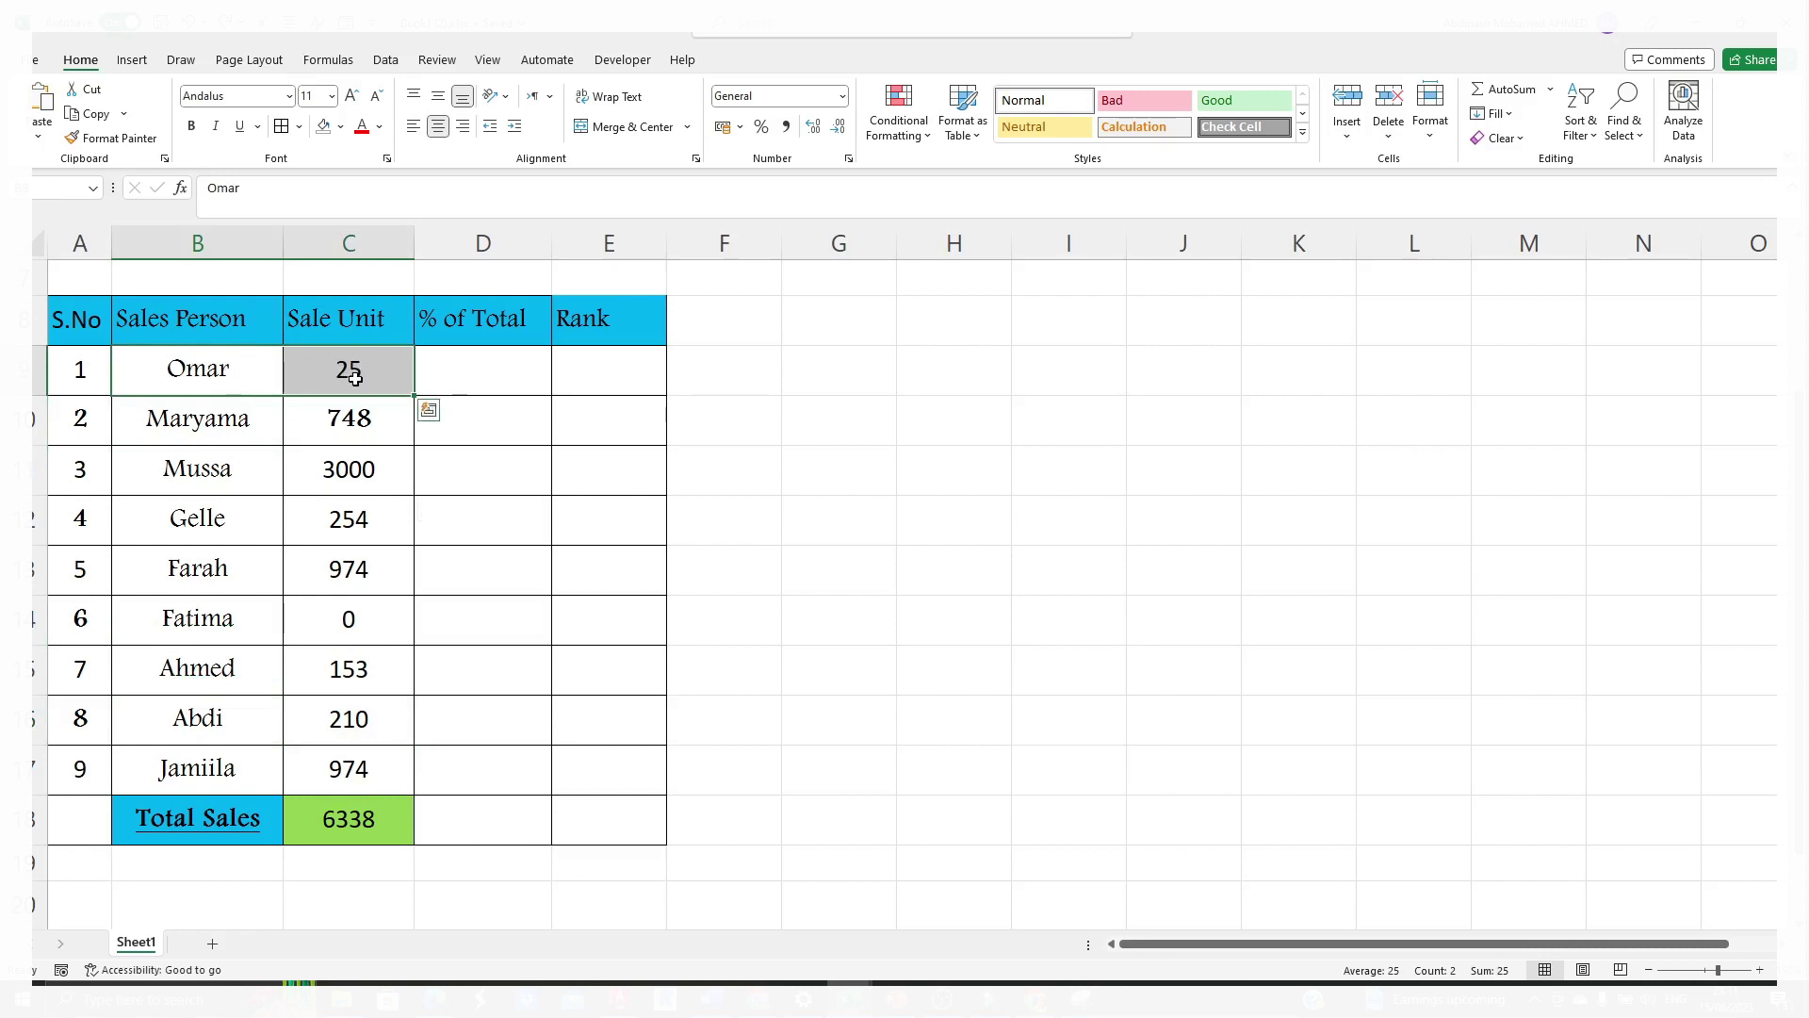
{"action": "left_click", "coordinate": [363, 377]}
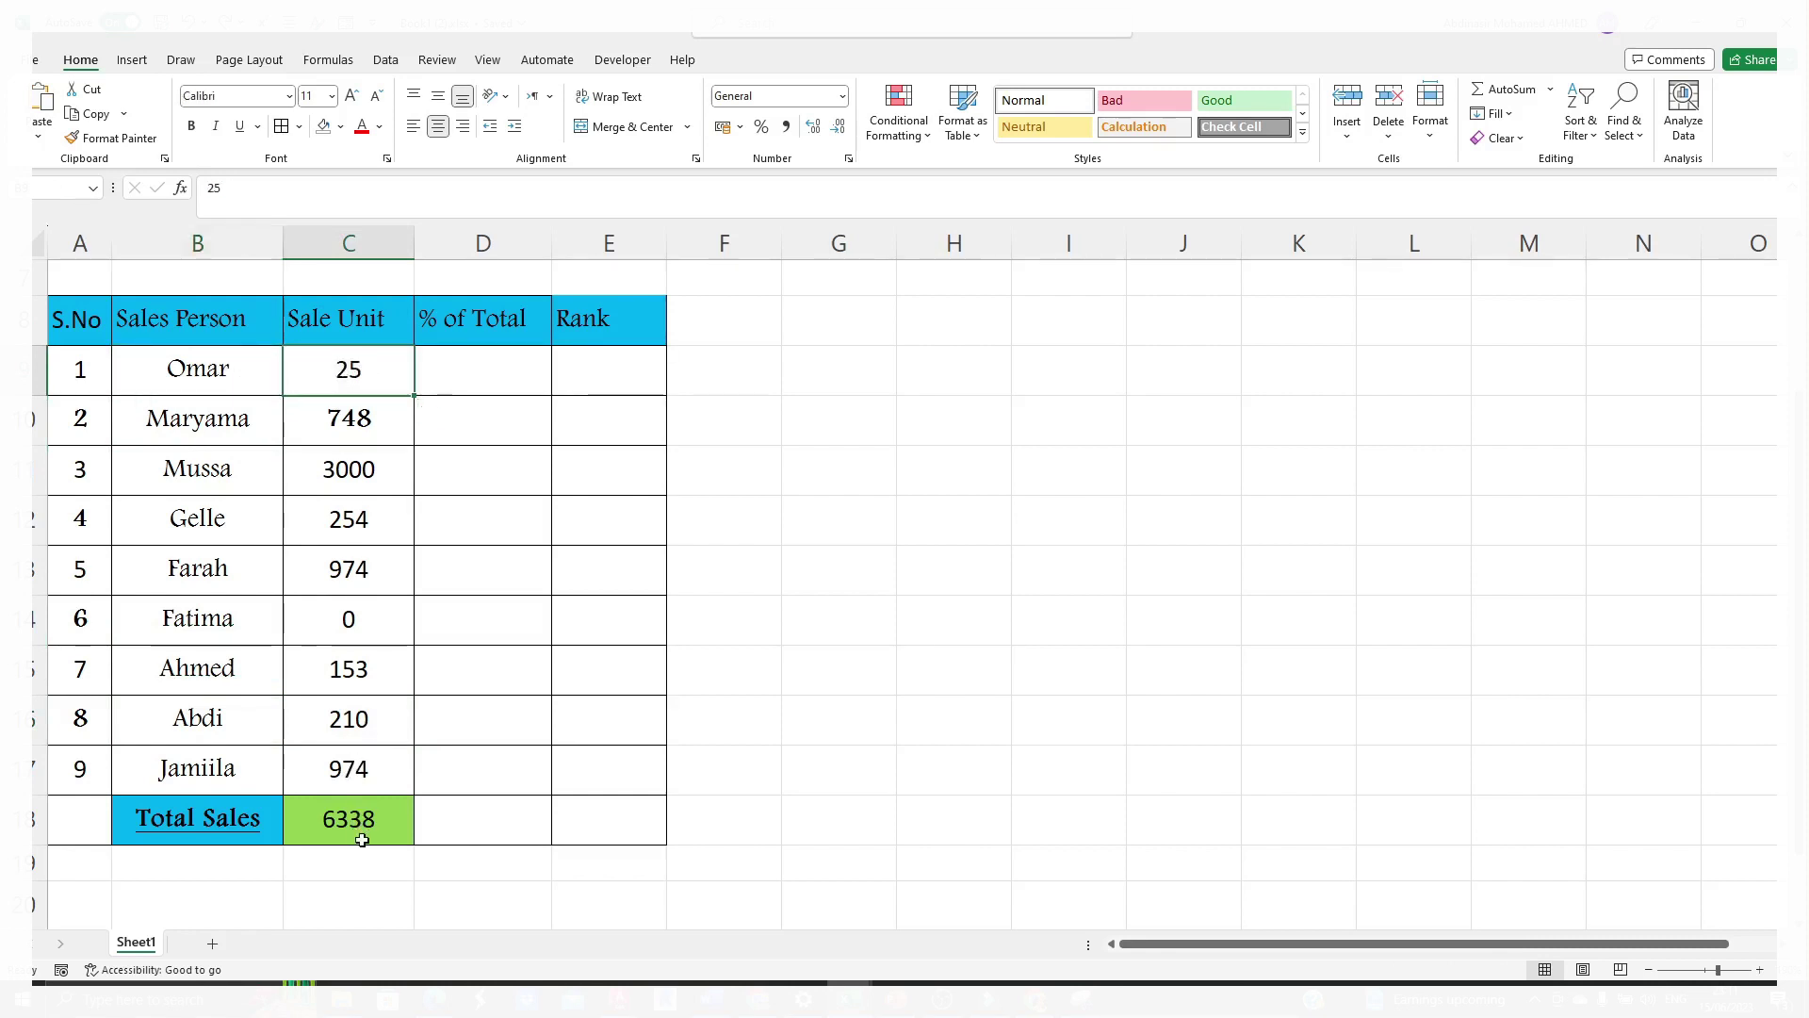
- Select the Total Sales sum cell C18
{"action": "left_click", "coordinate": [482, 372]}
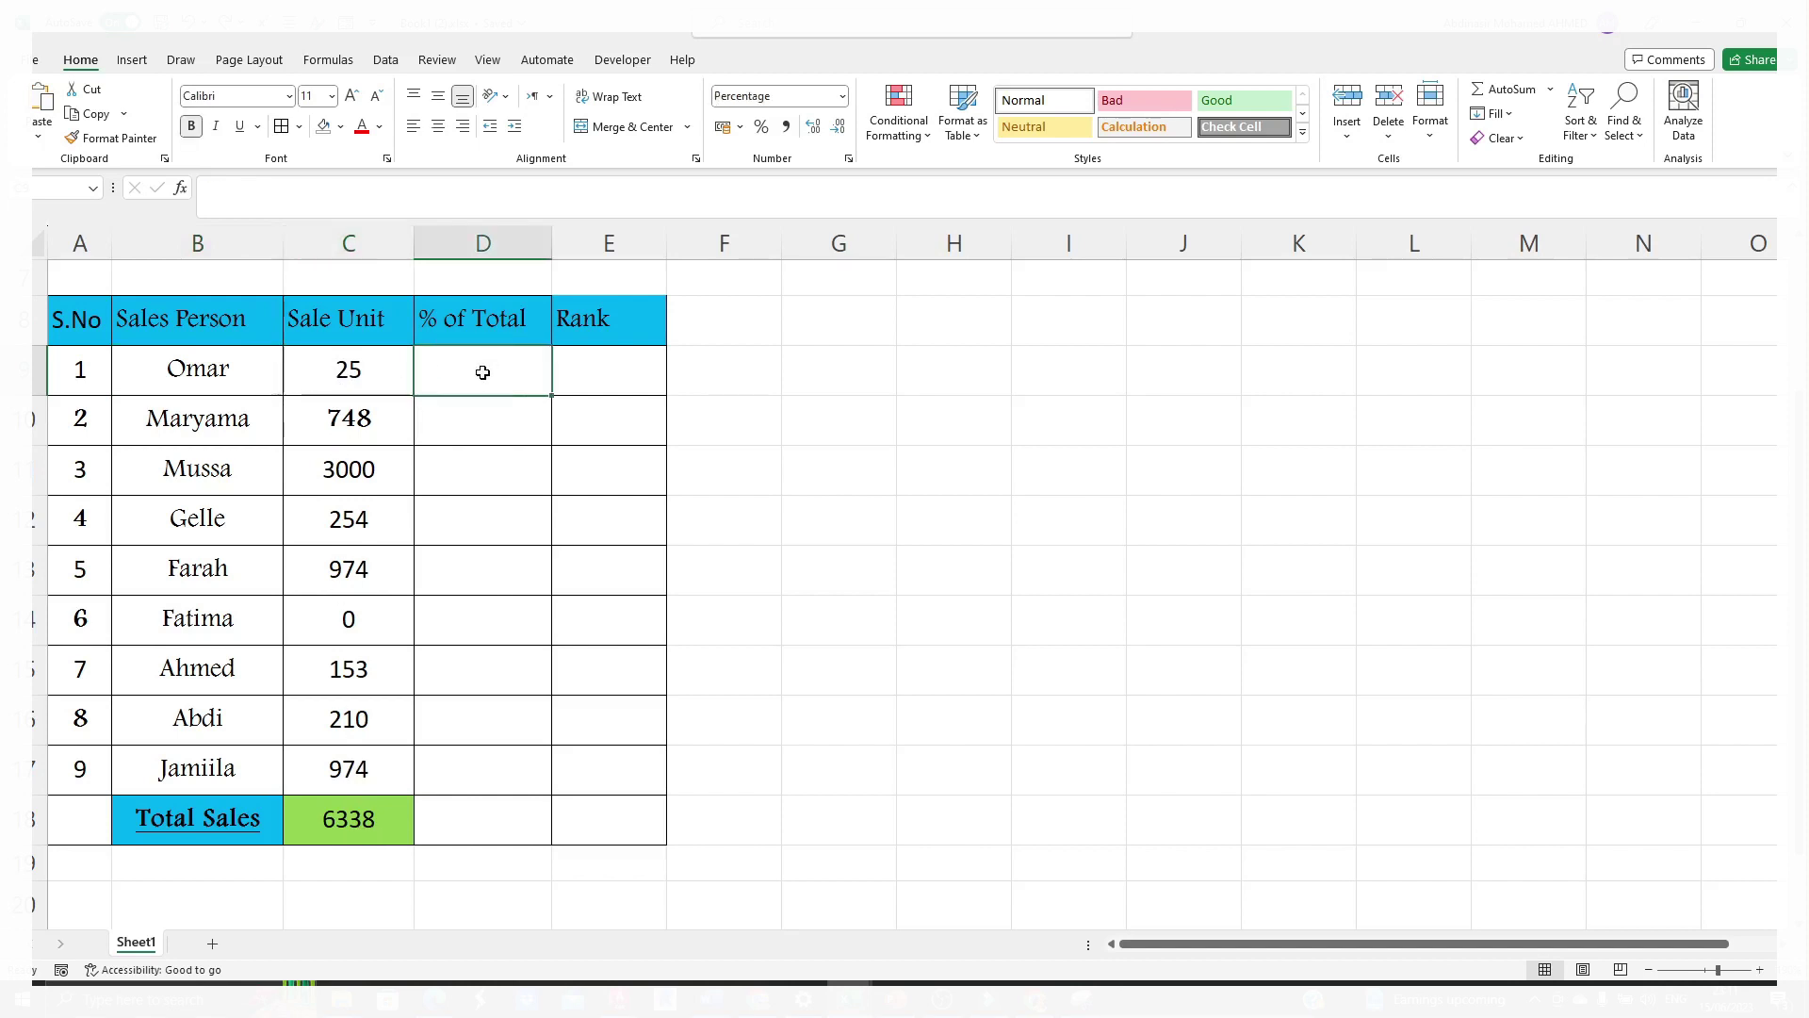
{"action": "left_click", "coordinate": [367, 826]}
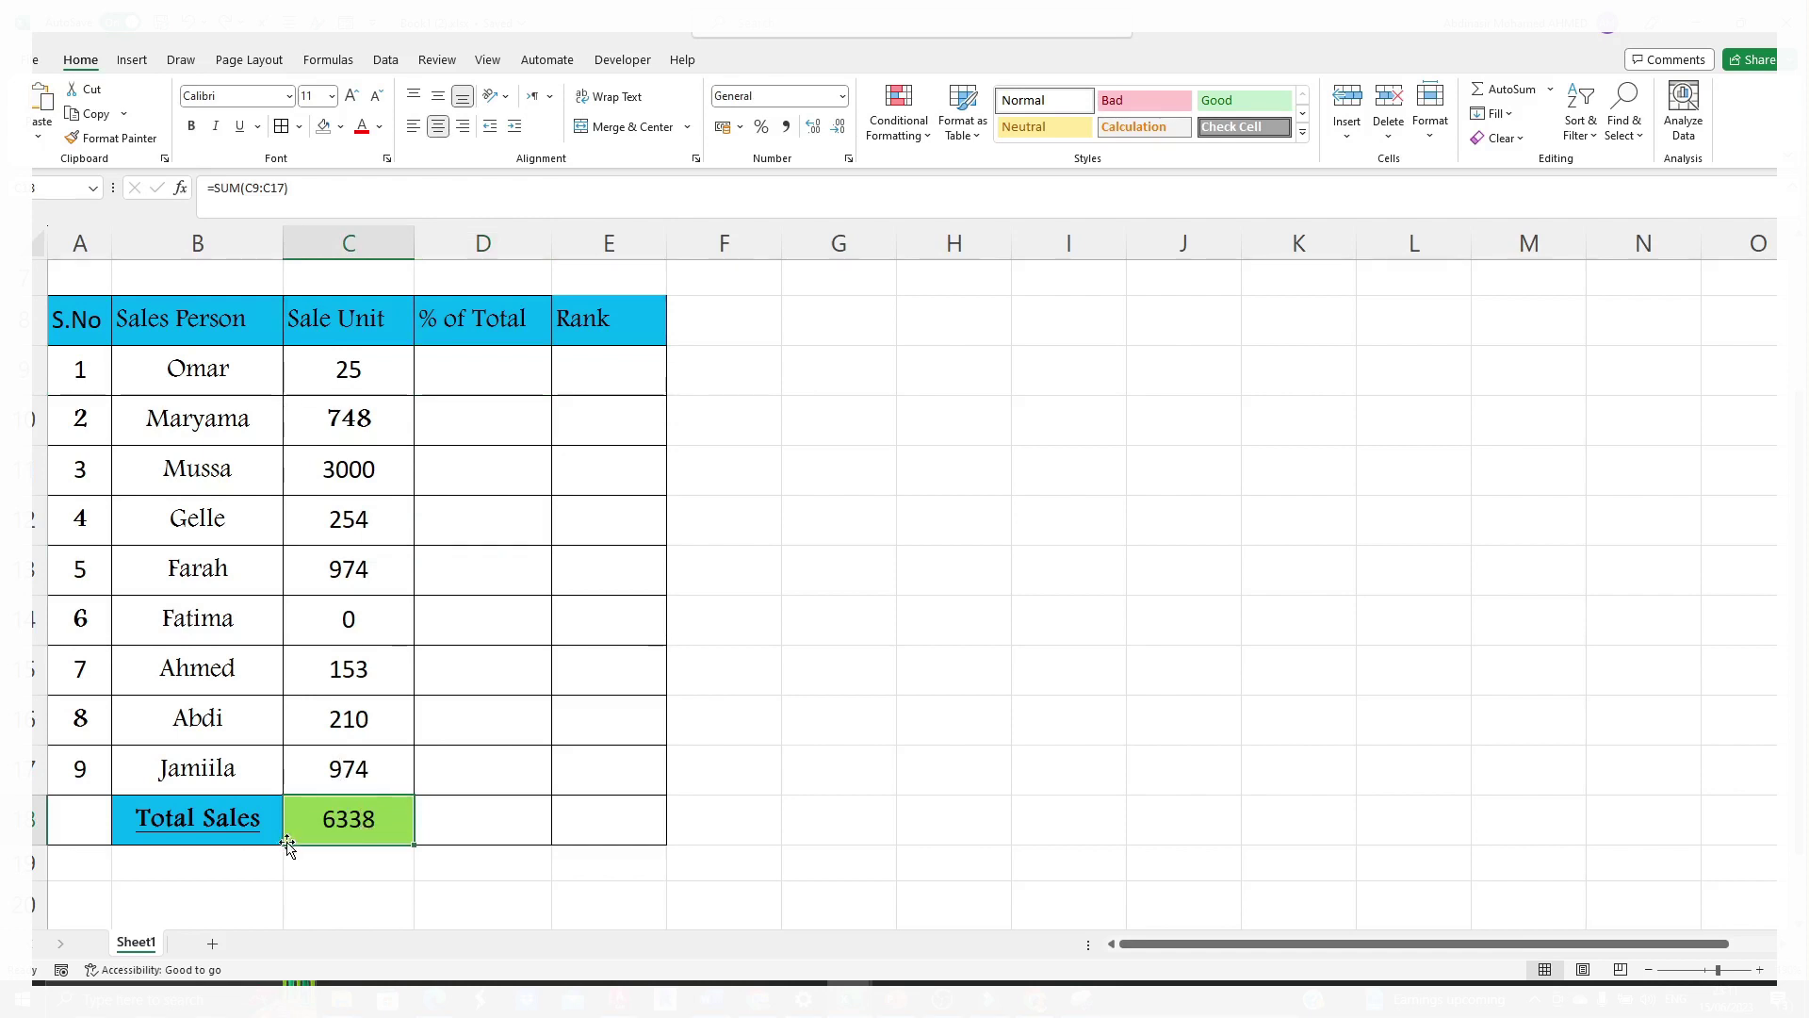
{"action": "left_click", "coordinate": [263, 812]}
{"action": "left_click", "coordinate": [351, 827]}
- Delete the old total and enter =SUM(C9:C17) in C18, restoring 6338
{"action": "key", "text": "Delete"}
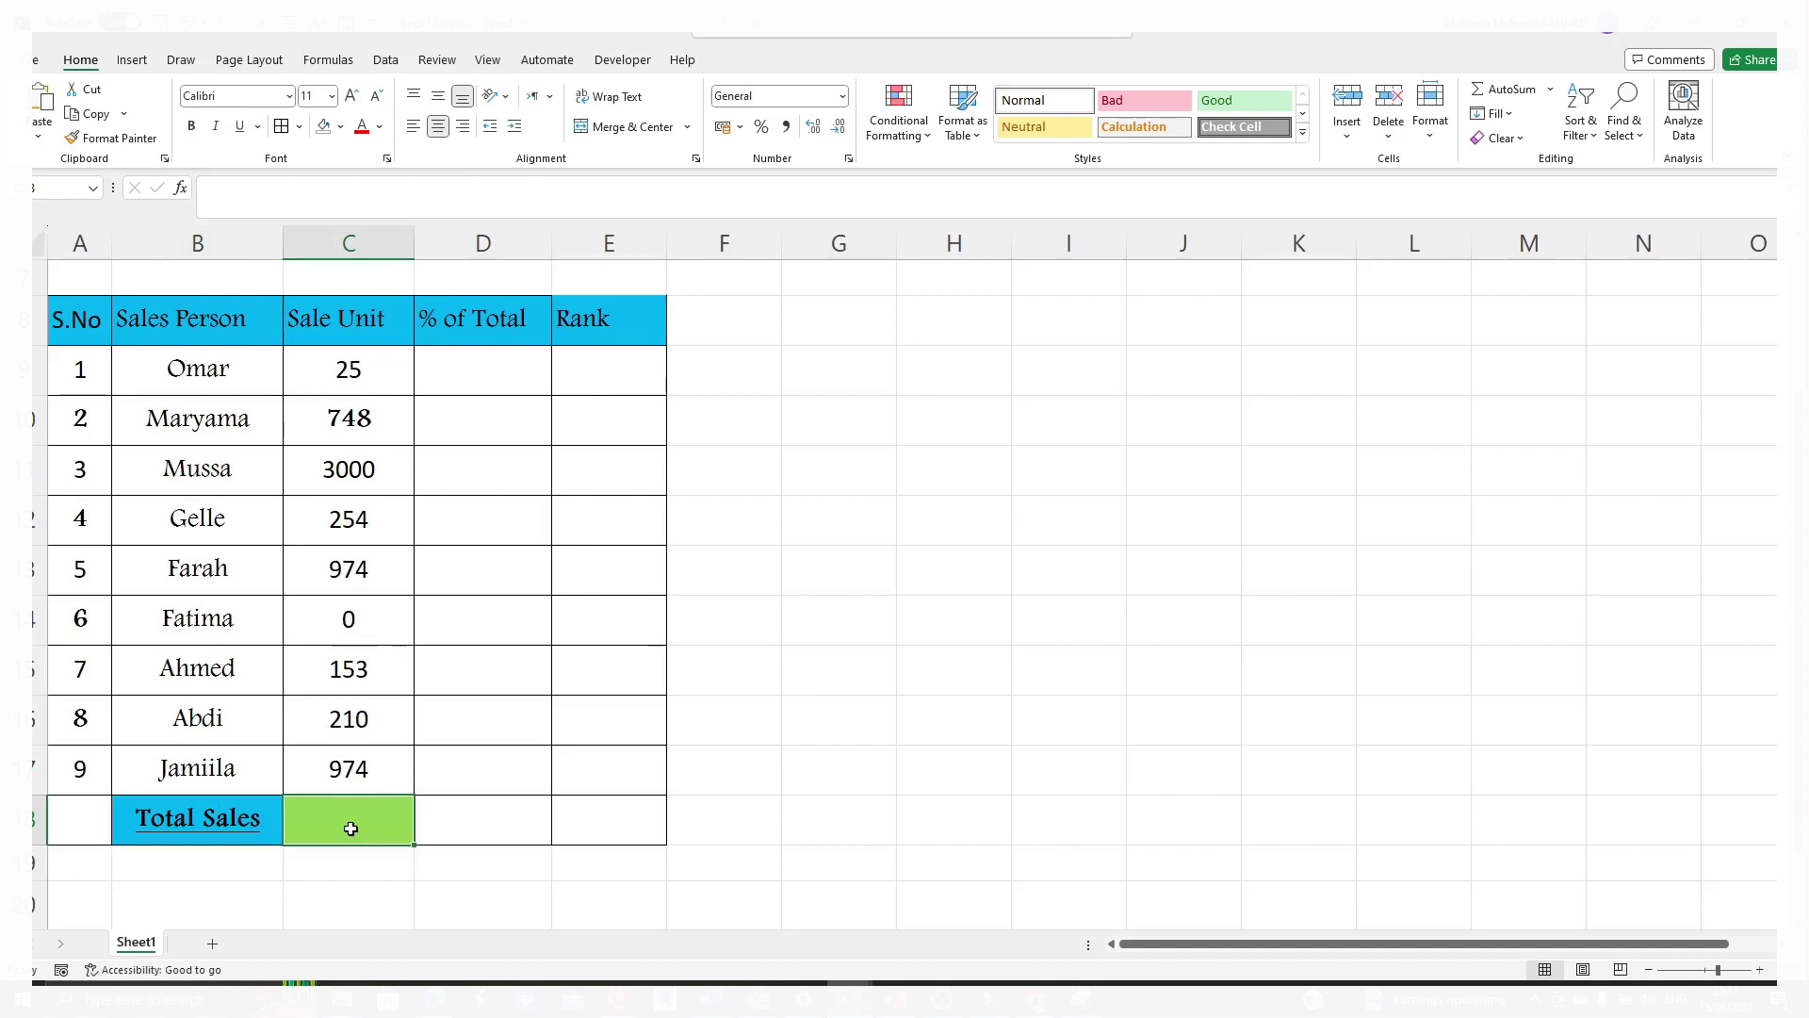
{"action": "left_click", "coordinate": [355, 877]}
{"action": "left_click", "coordinate": [356, 816]}
{"action": "type", "text": "="}
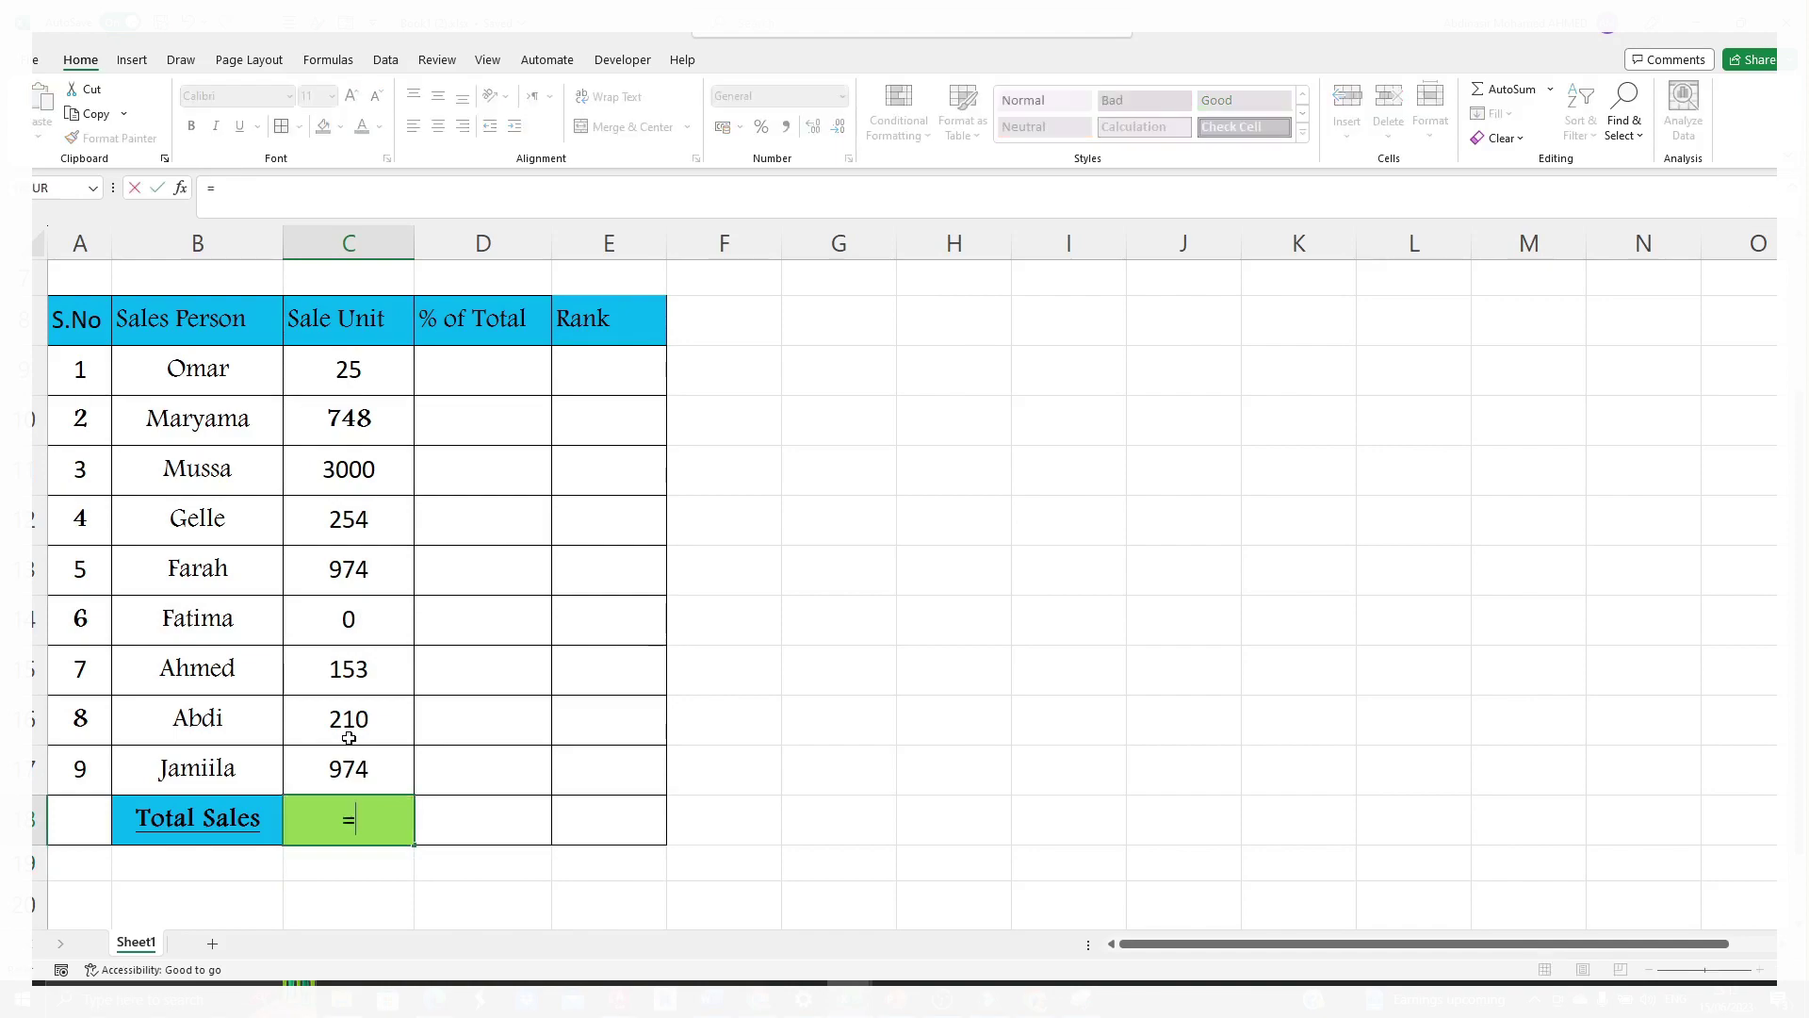
{"action": "type", "text": "sum"}
{"action": "key", "text": "Tab"}
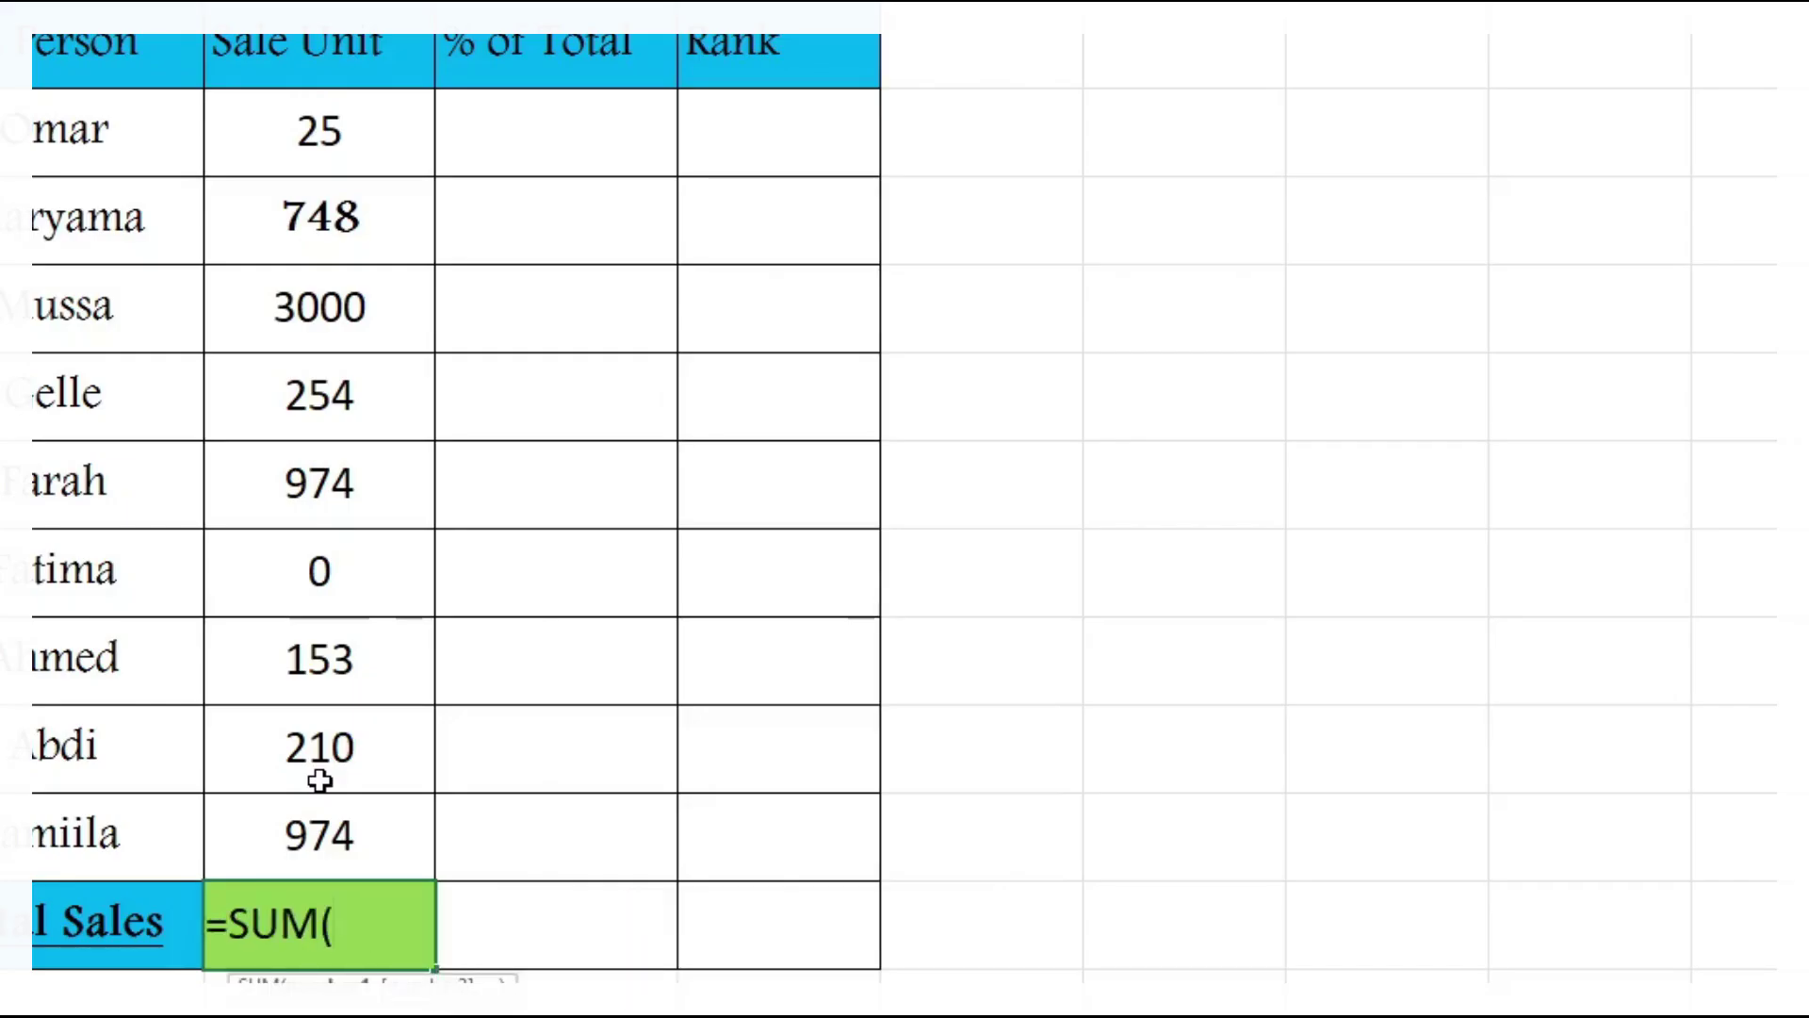
{"action": "left_click_drag", "start_coordinate": [358, 132], "coordinate": [317, 852]}
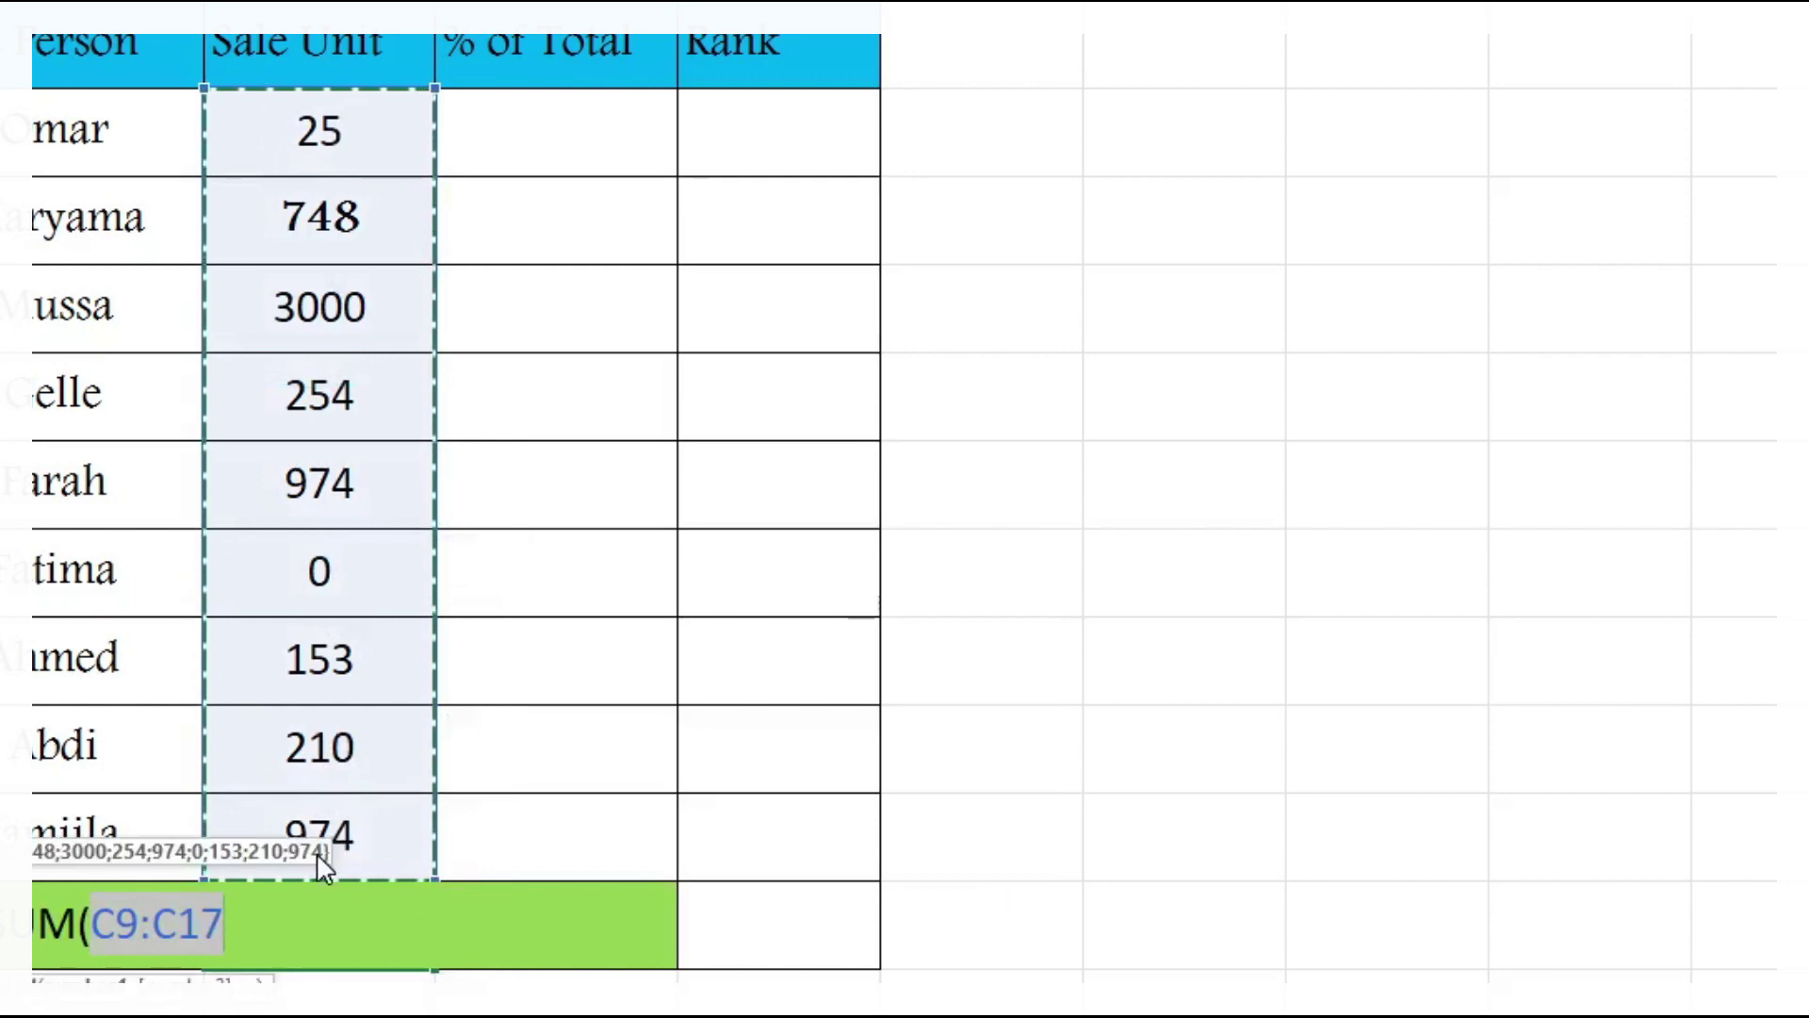
{"action": "key", "text": "Return"}
{"action": "left_click", "coordinate": [603, 895]}
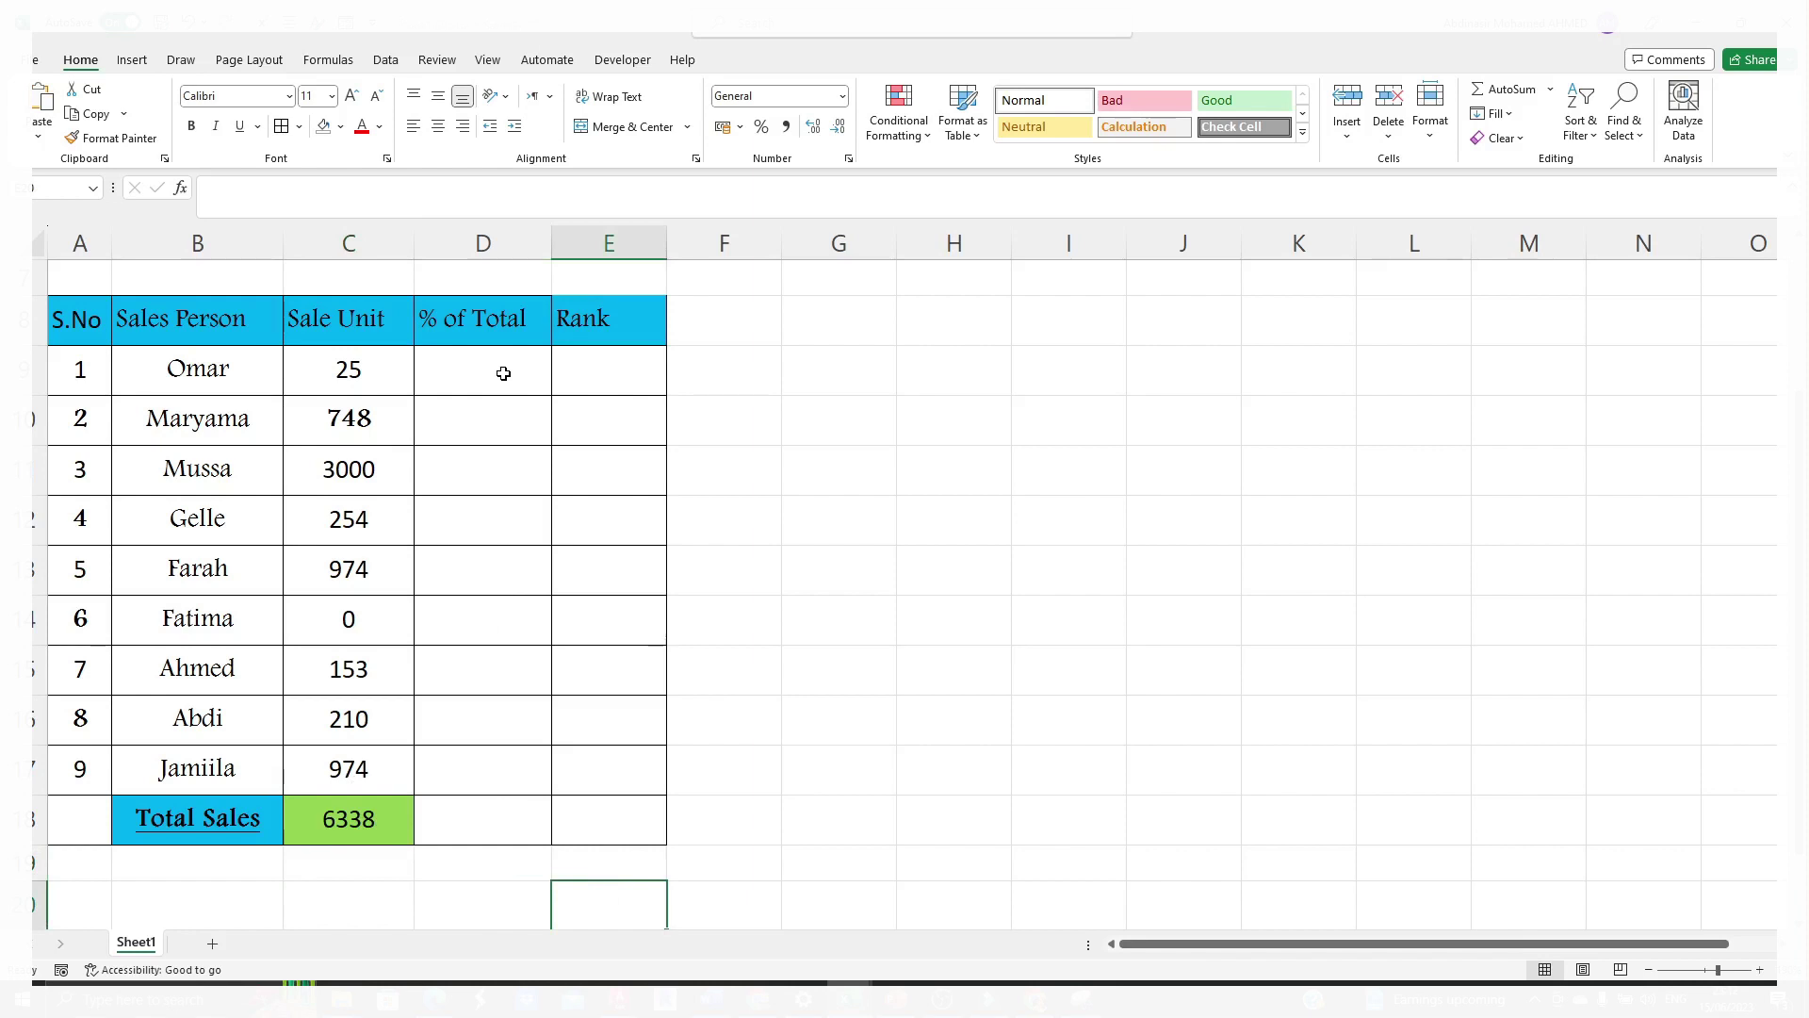
- Select the first % of Total cell, then the sale unit values C9:C17
{"action": "left_click", "coordinate": [483, 372]}
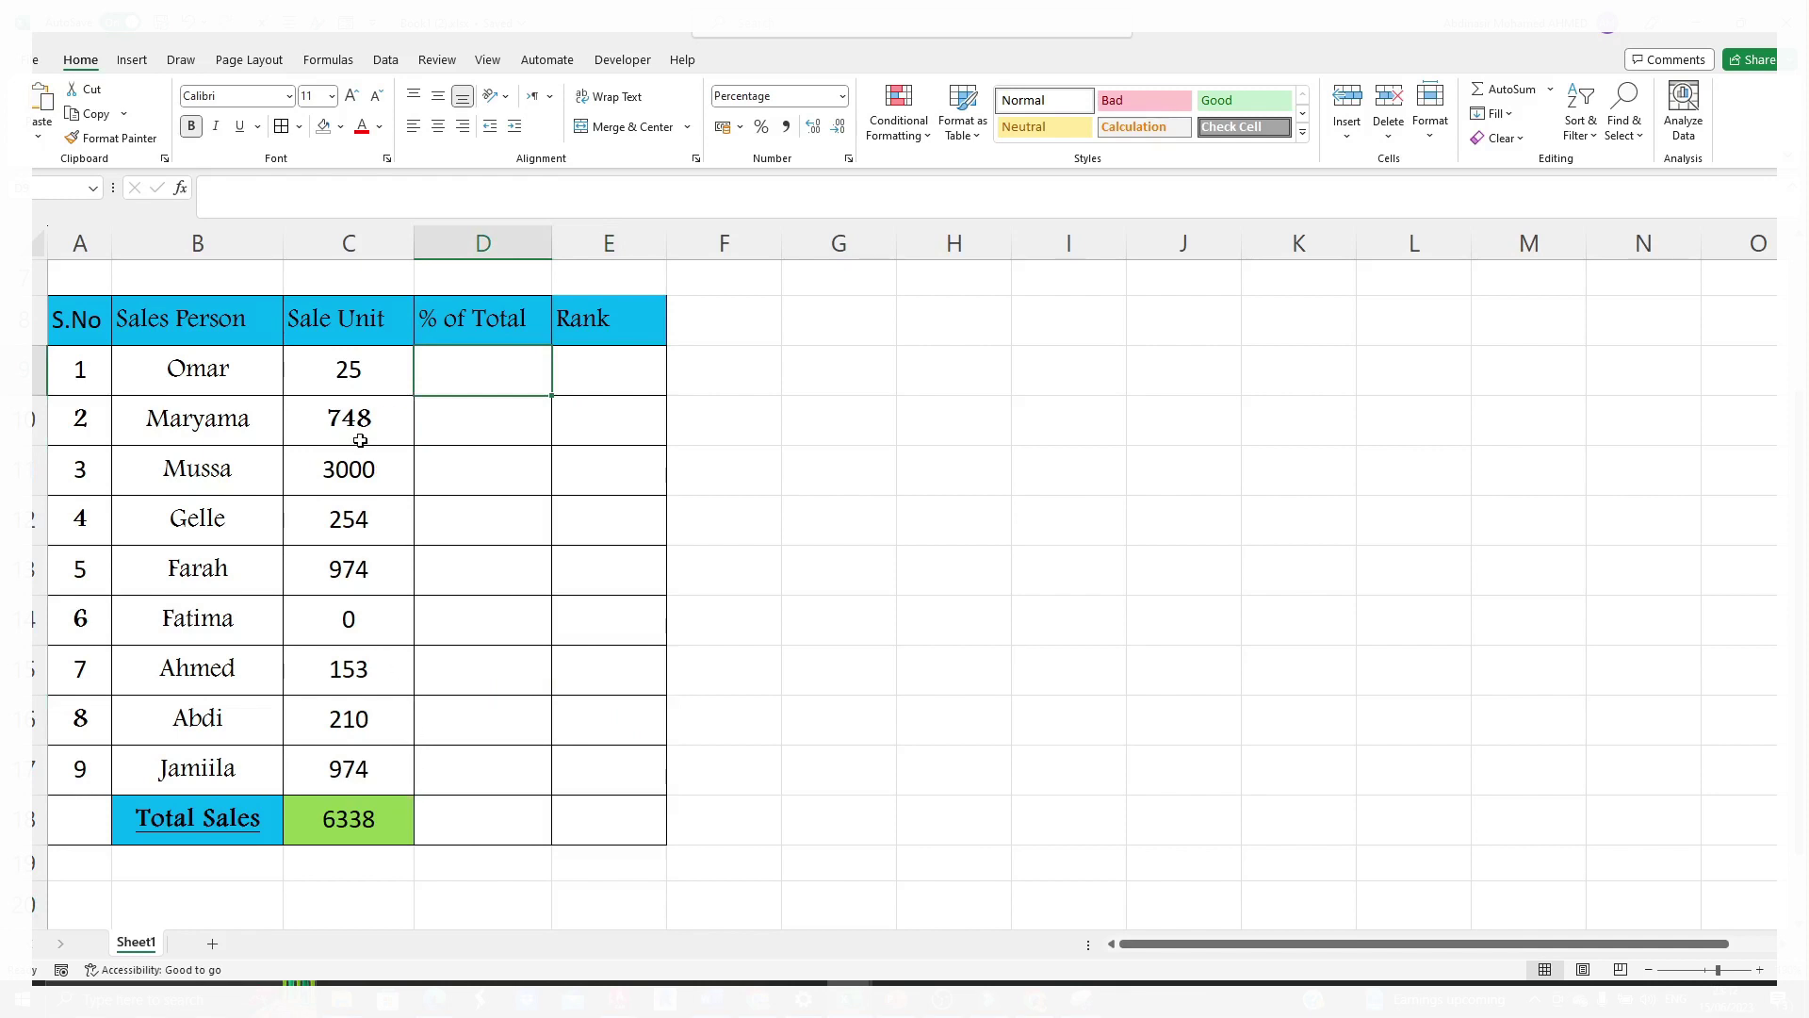
{"action": "left_click", "coordinate": [355, 899]}
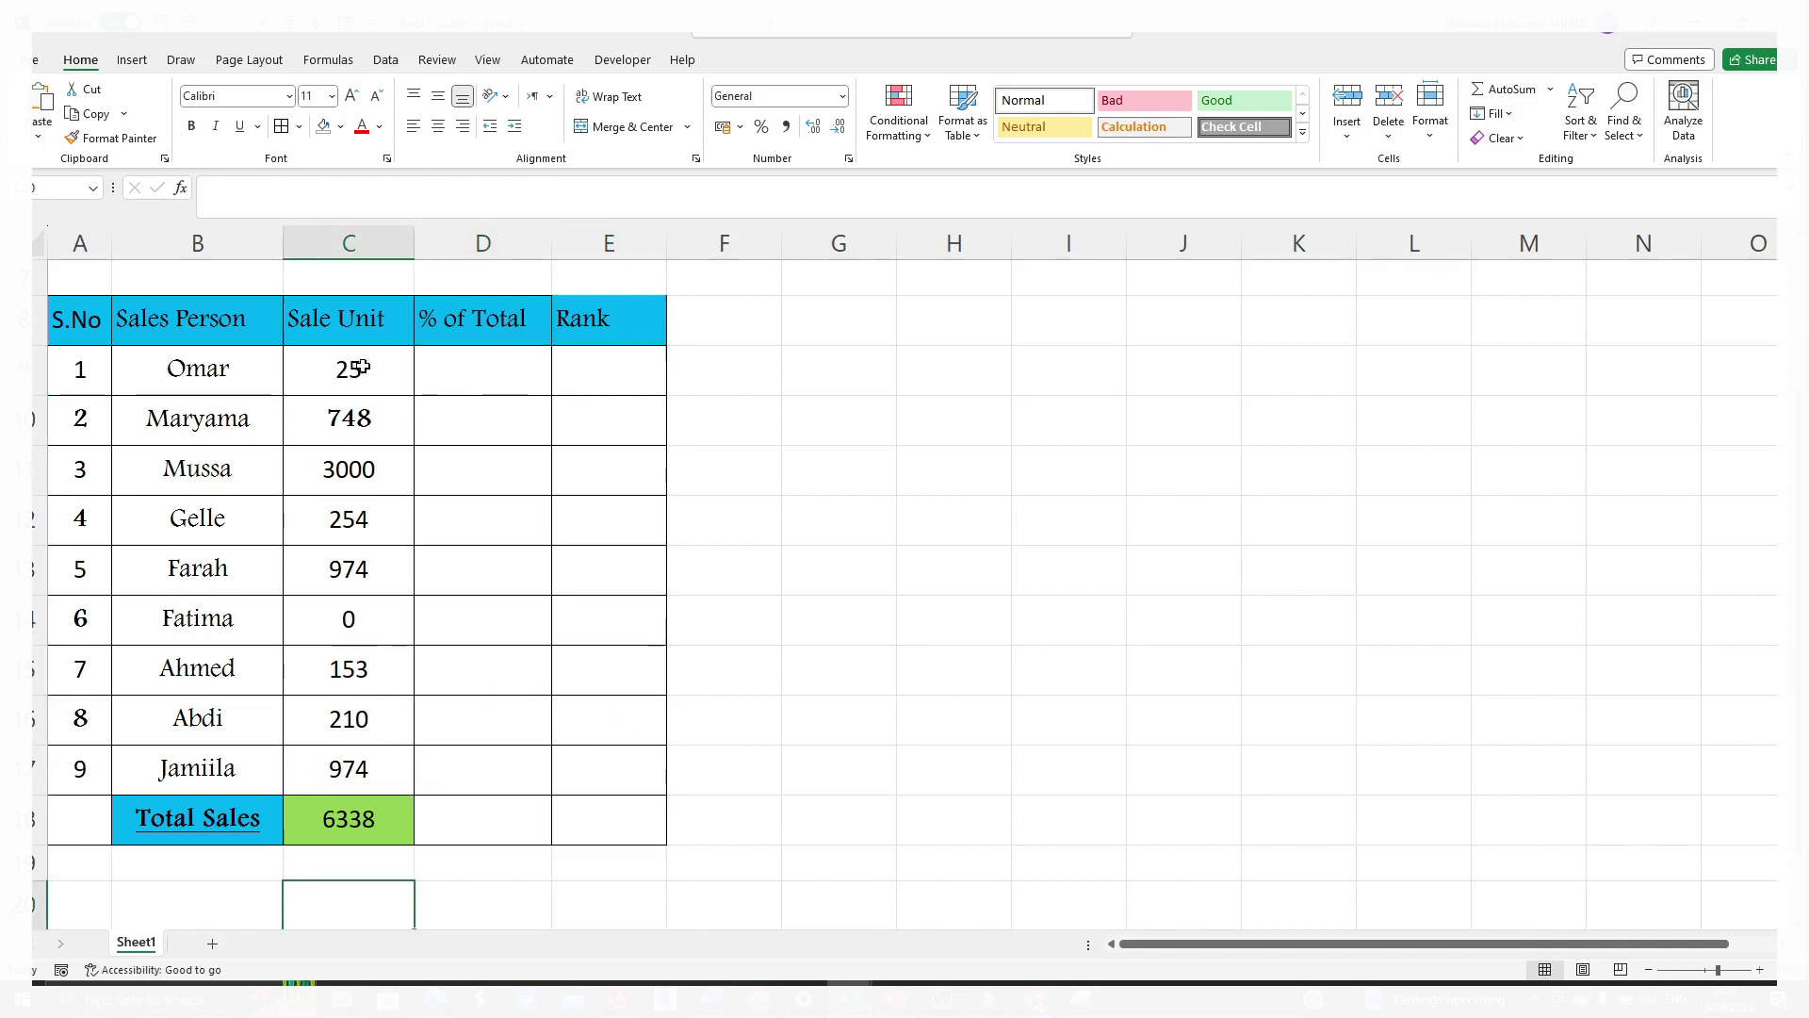
{"action": "left_click_drag", "start_coordinate": [363, 367], "coordinate": [371, 754]}
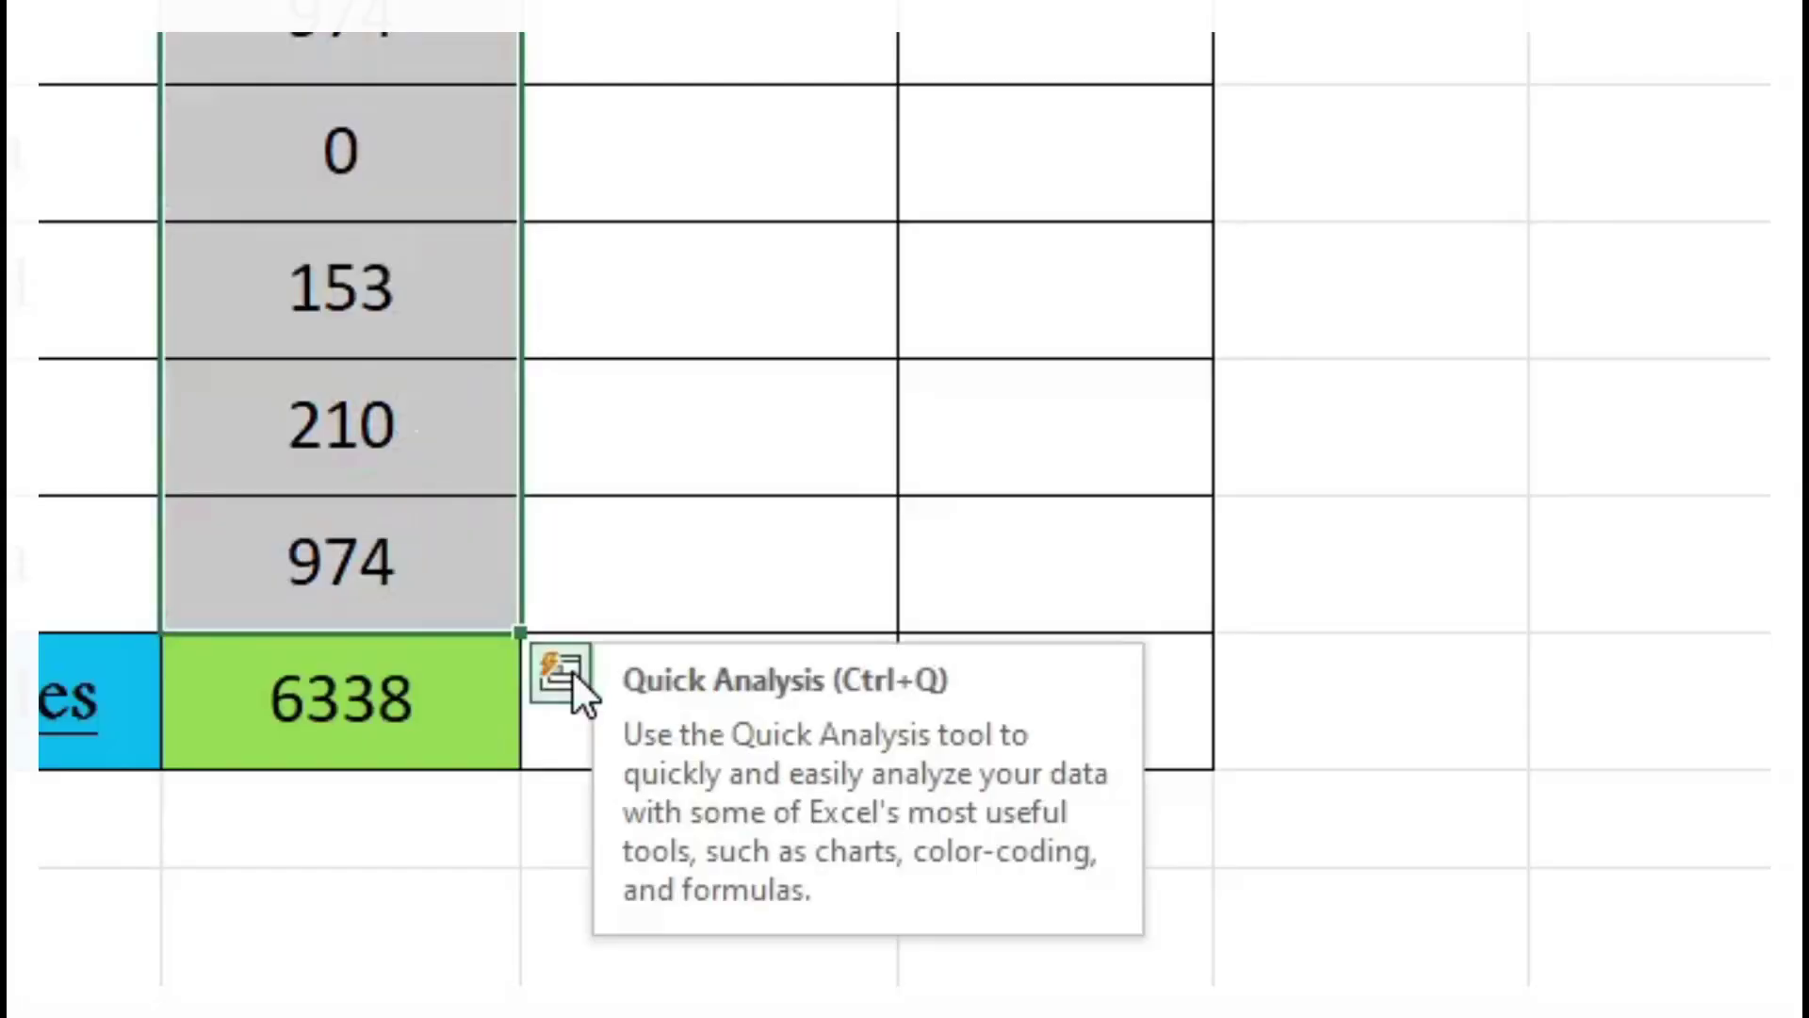
{"action": "left_click", "coordinate": [562, 671]}
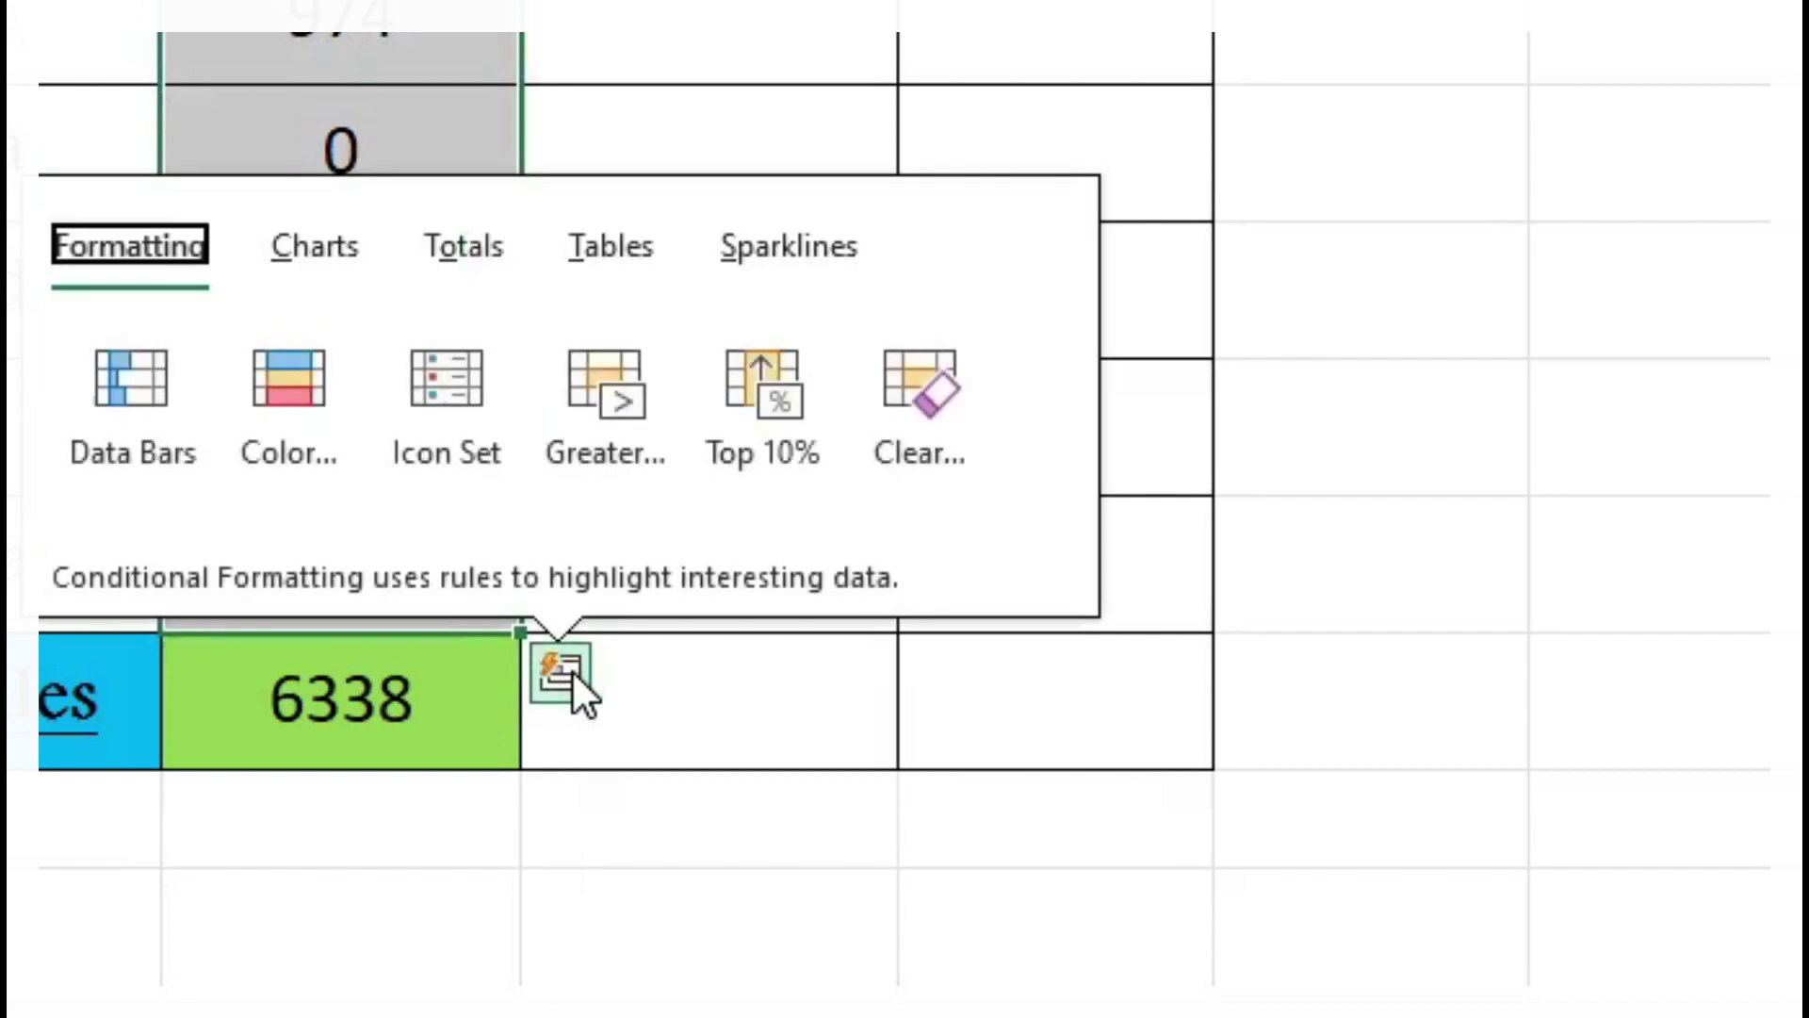
{"action": "left_click", "coordinate": [488, 253]}
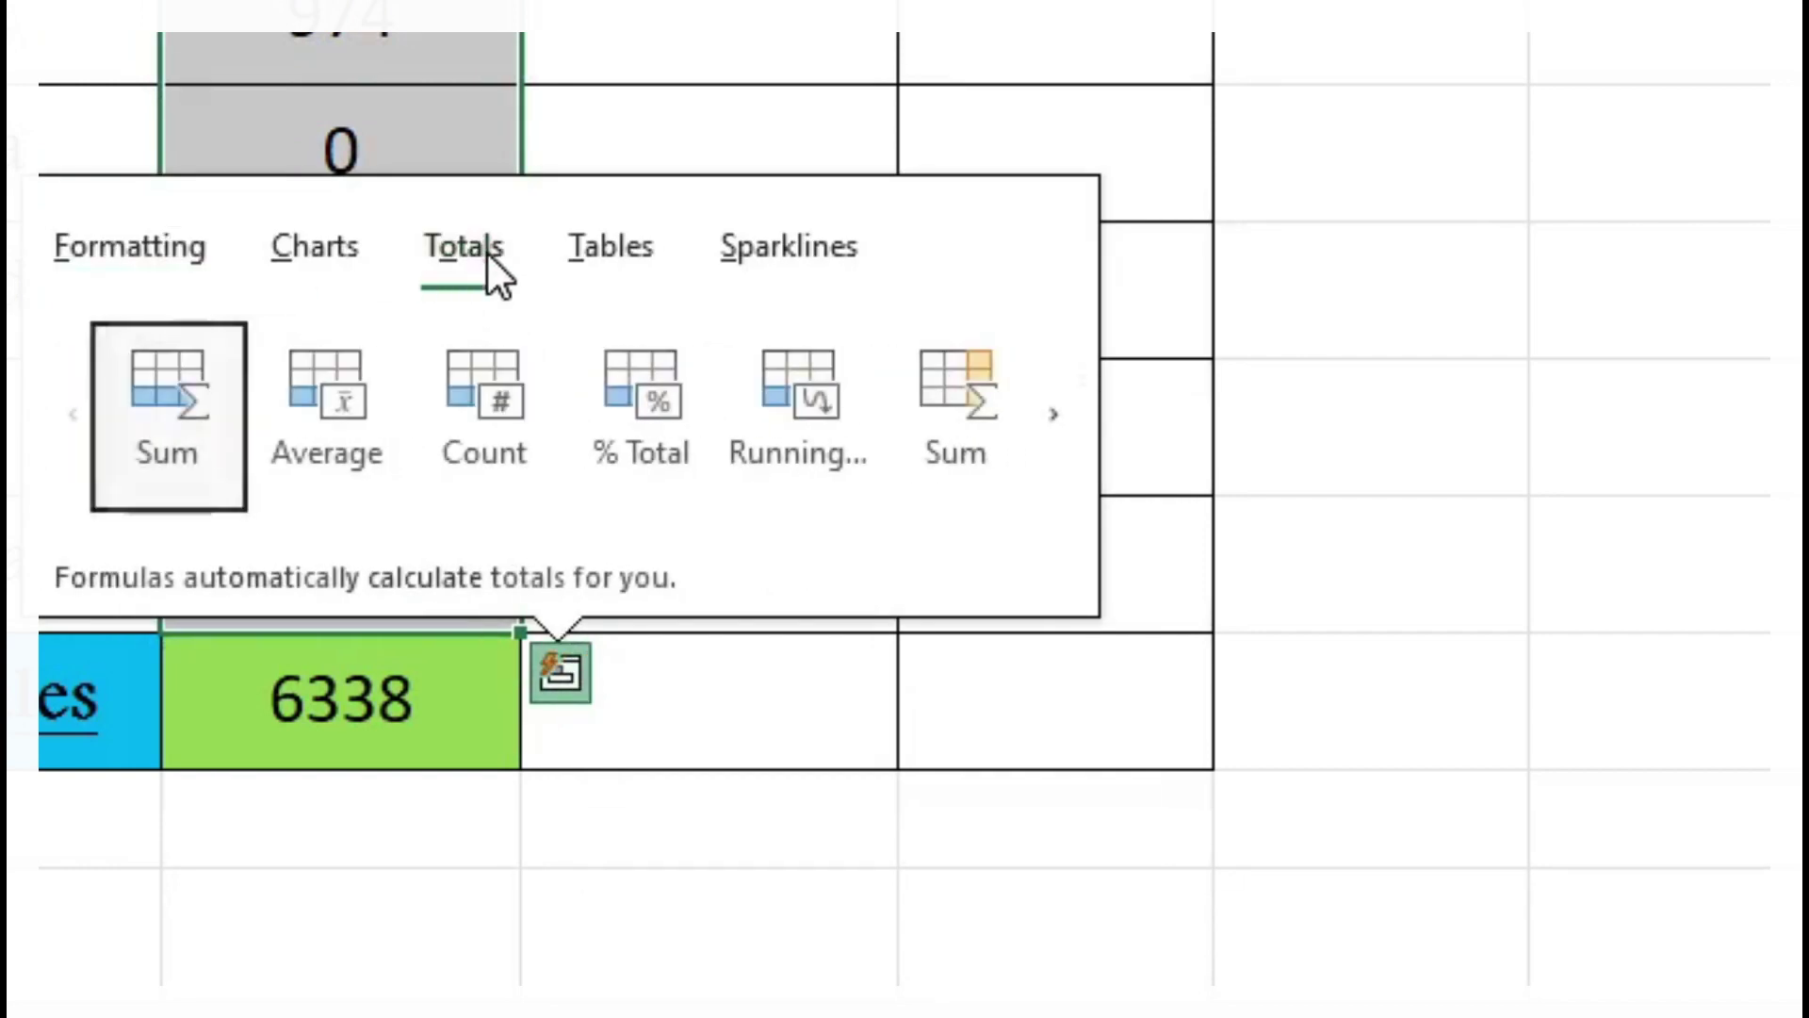
{"action": "left_click", "coordinate": [1050, 416]}
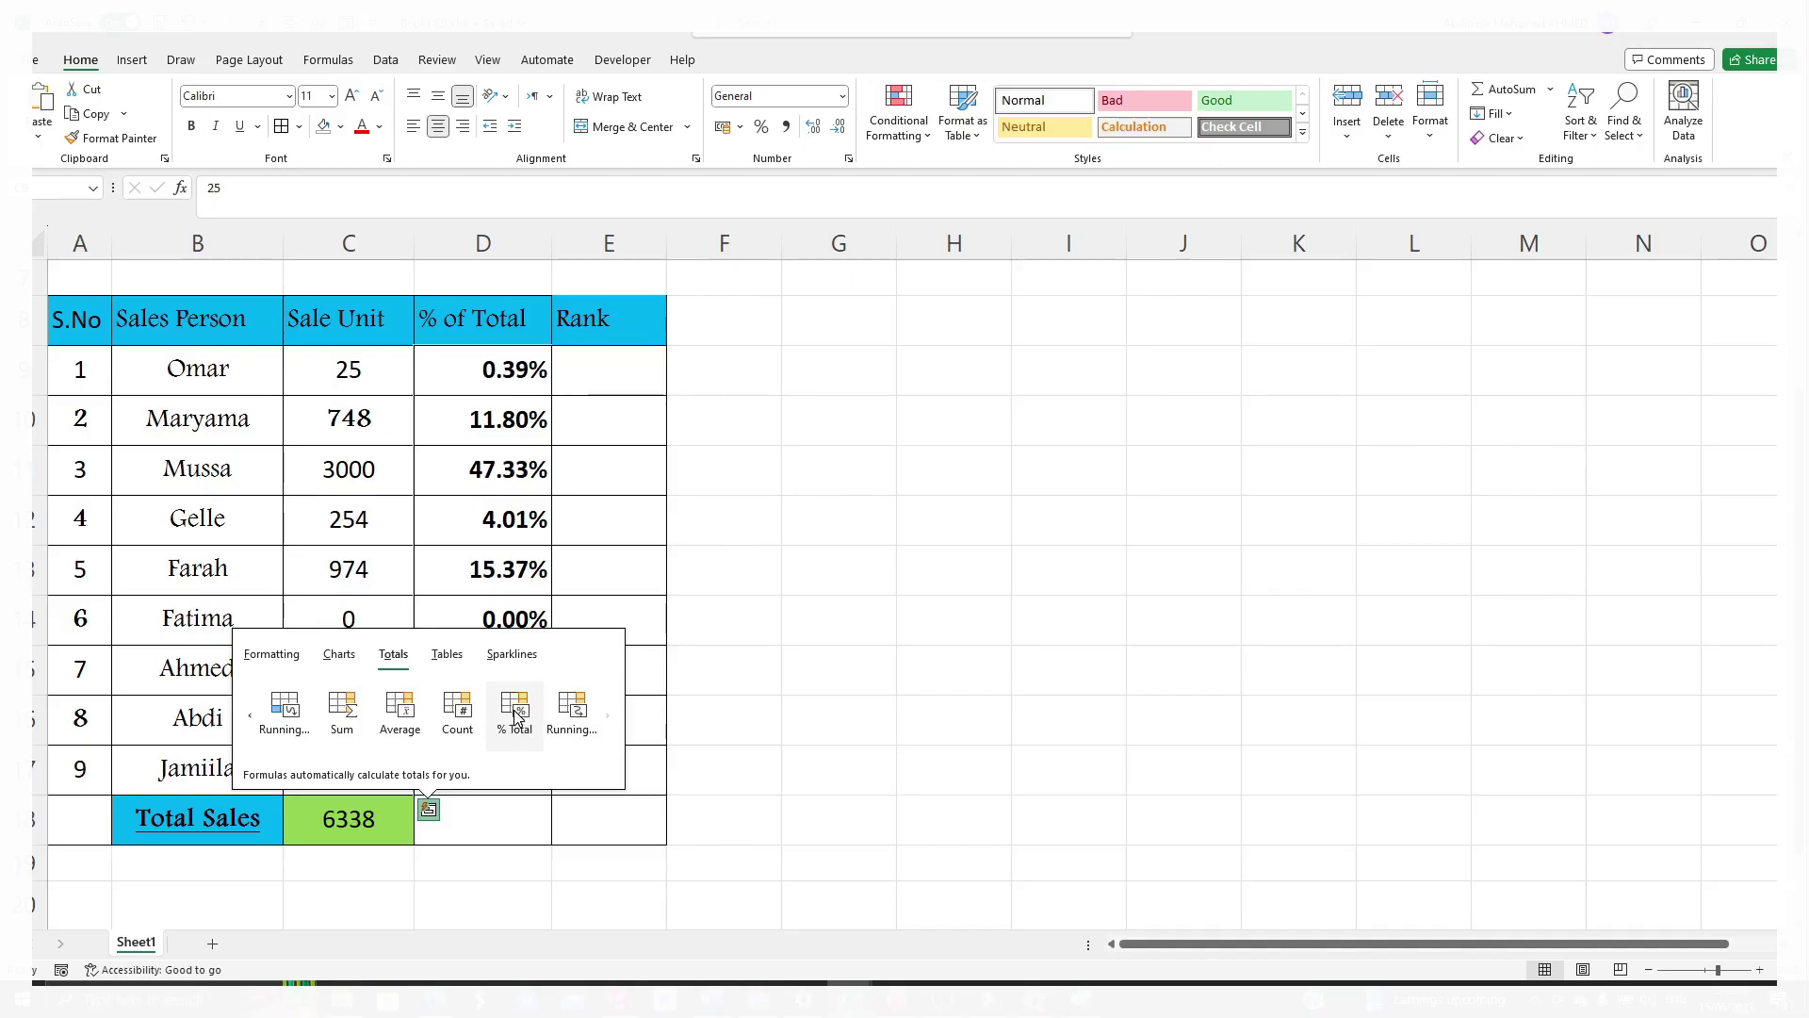
{"action": "left_click", "coordinate": [516, 719]}
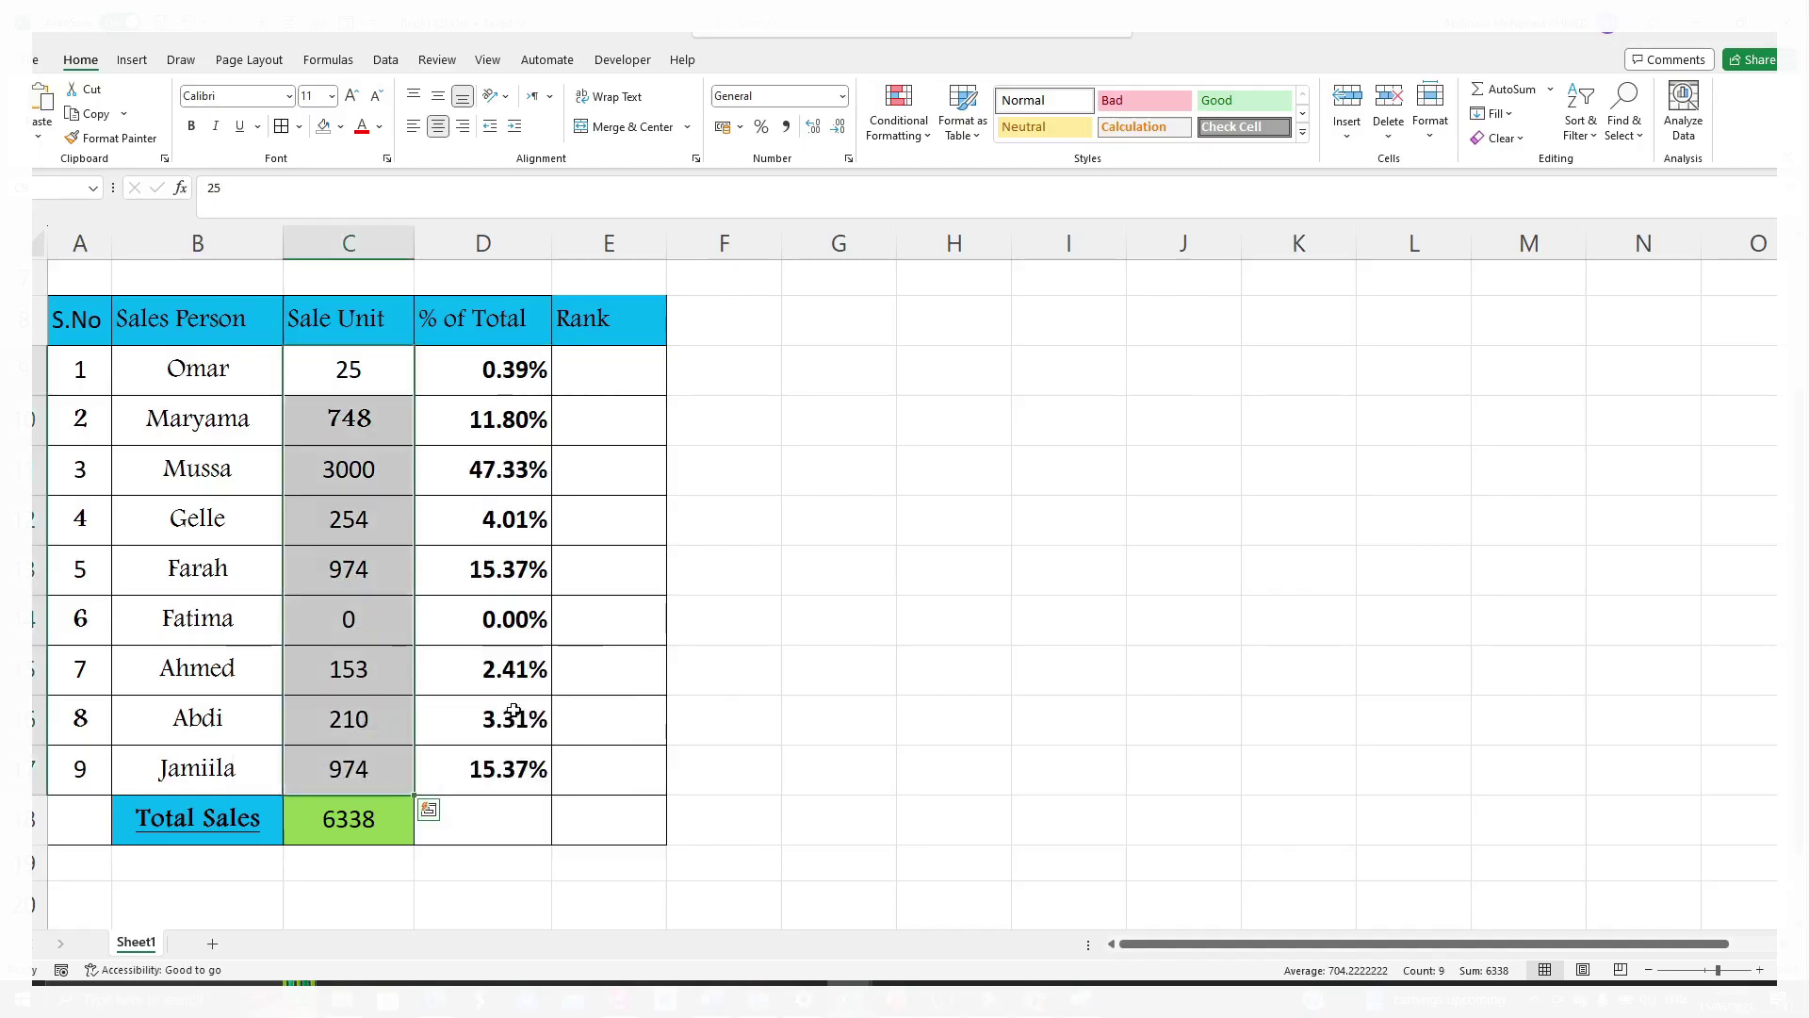
{"action": "left_click", "coordinate": [517, 375]}
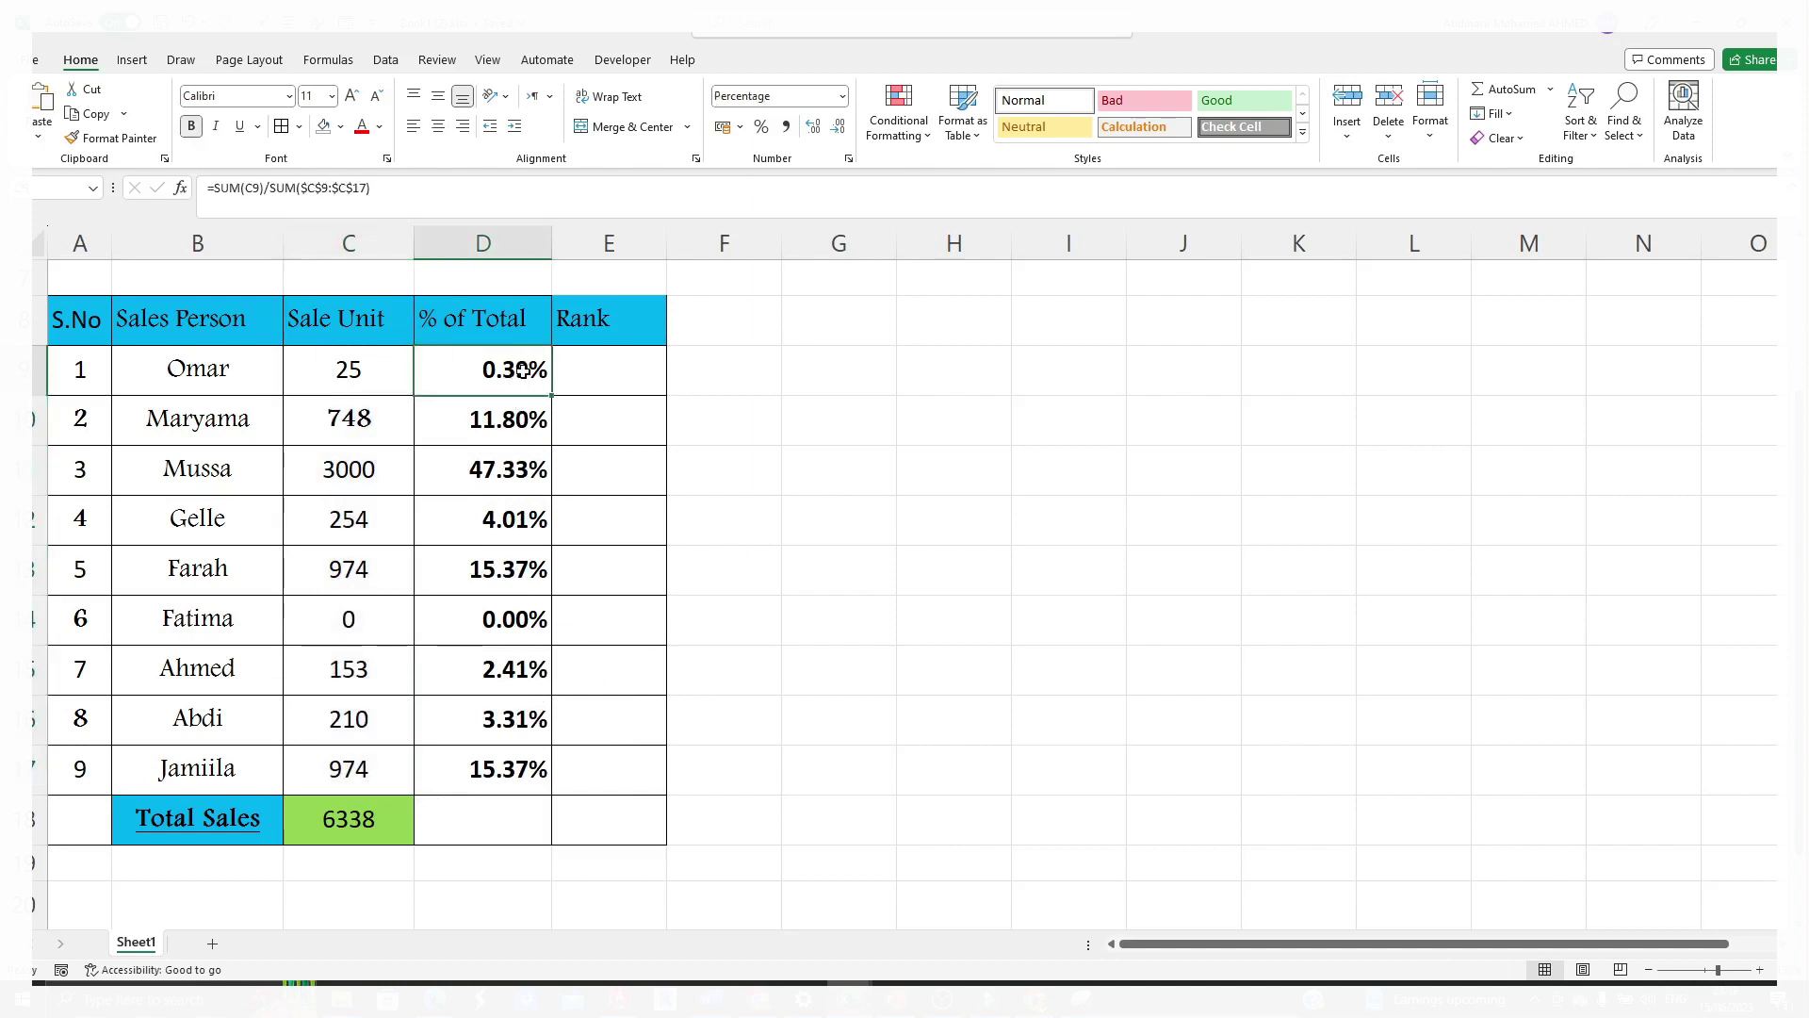
{"action": "left_click_drag", "start_coordinate": [523, 371], "coordinate": [499, 769]}
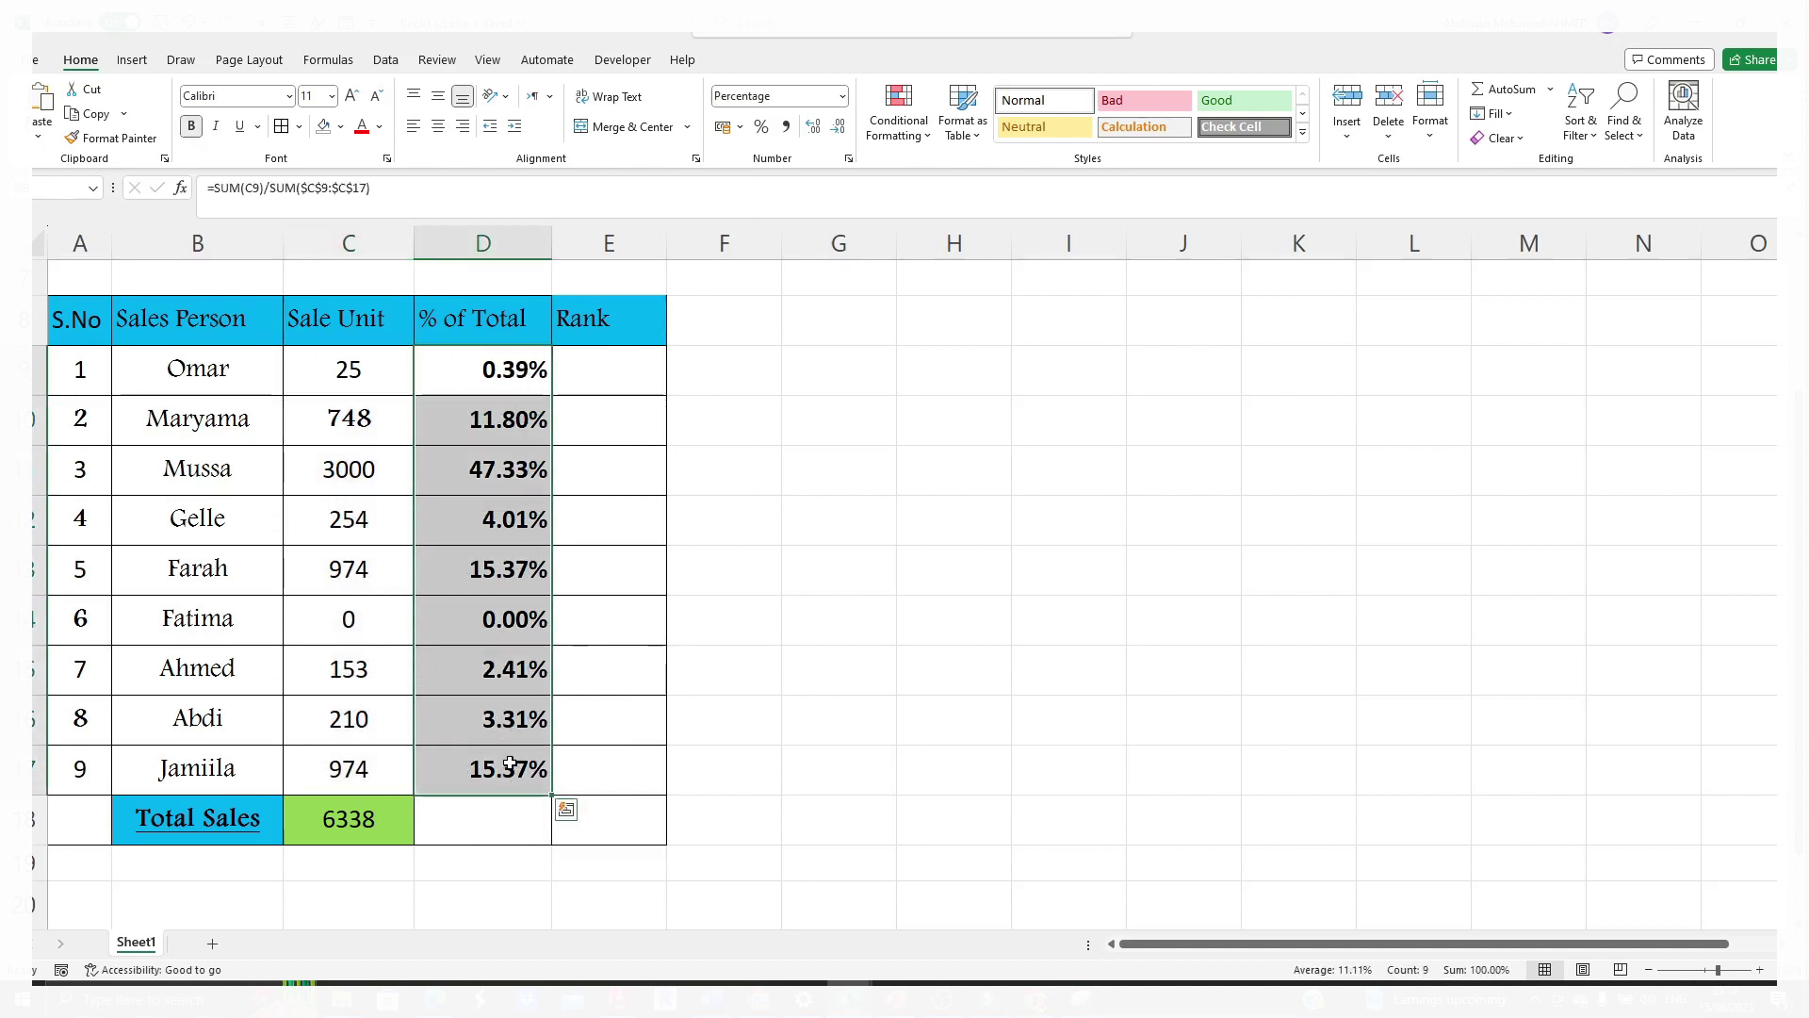
{"action": "left_click", "coordinate": [368, 818]}
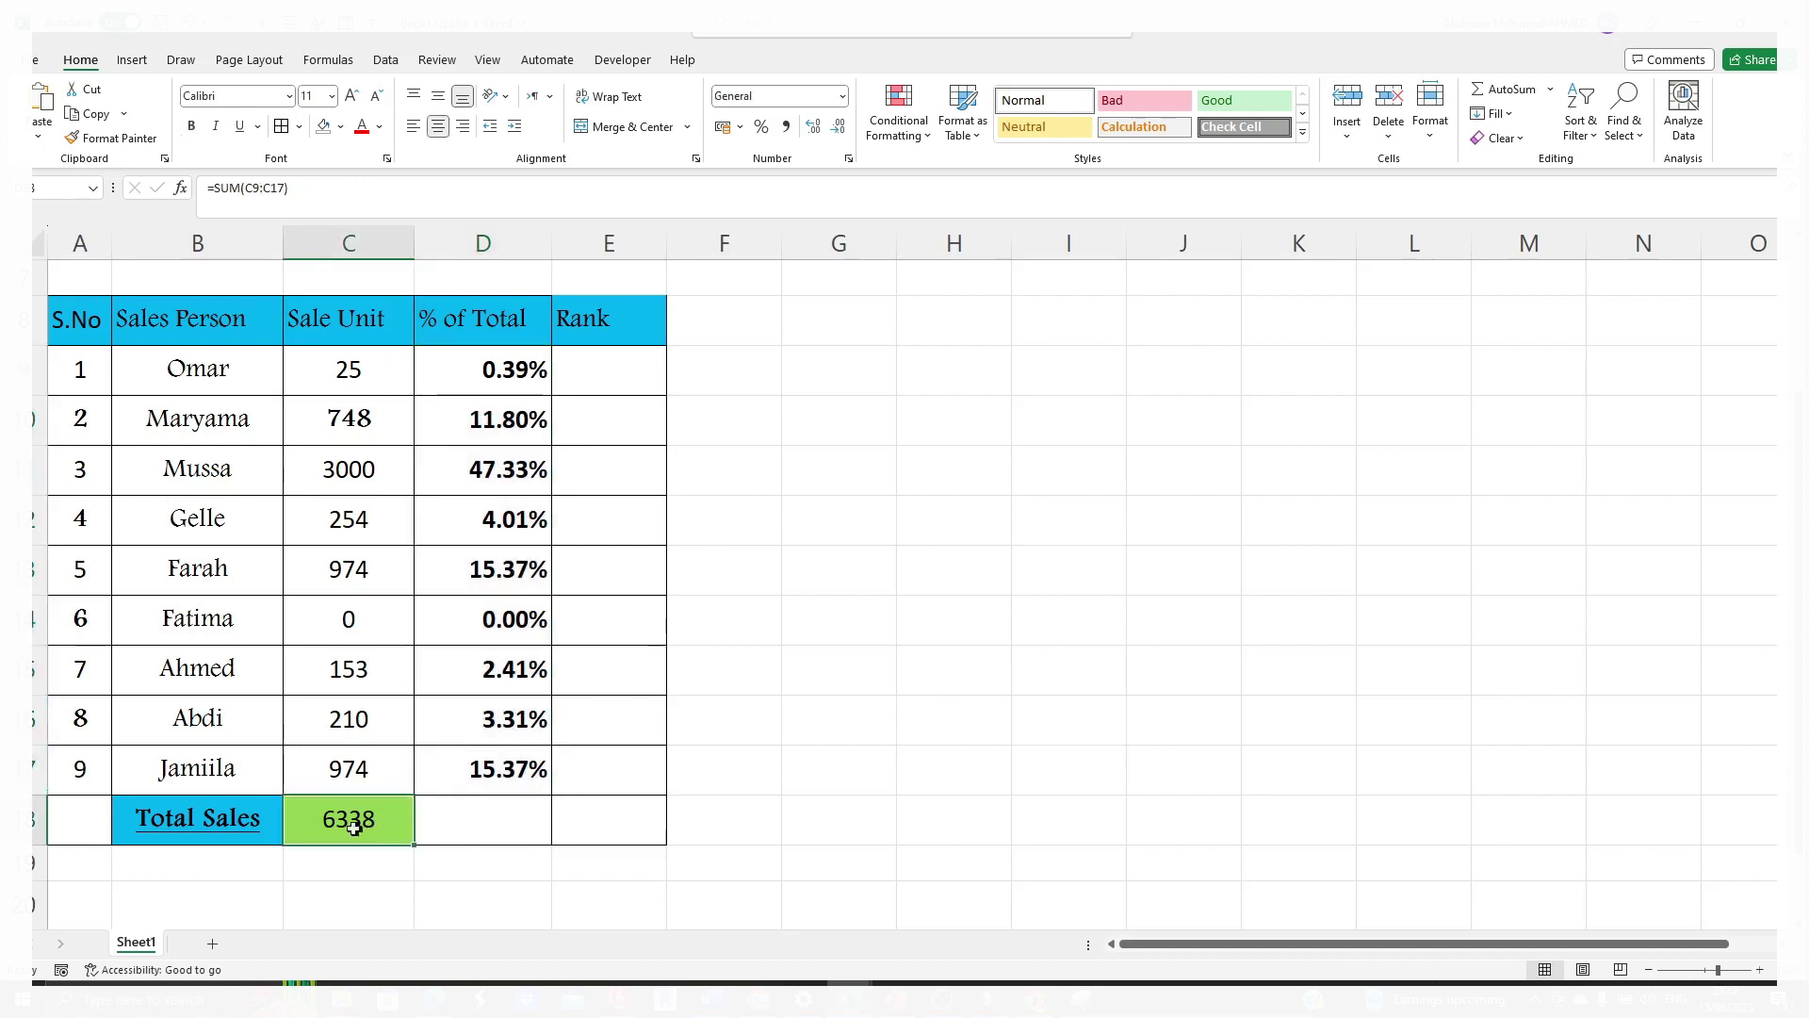
{"action": "left_click", "coordinate": [506, 370]}
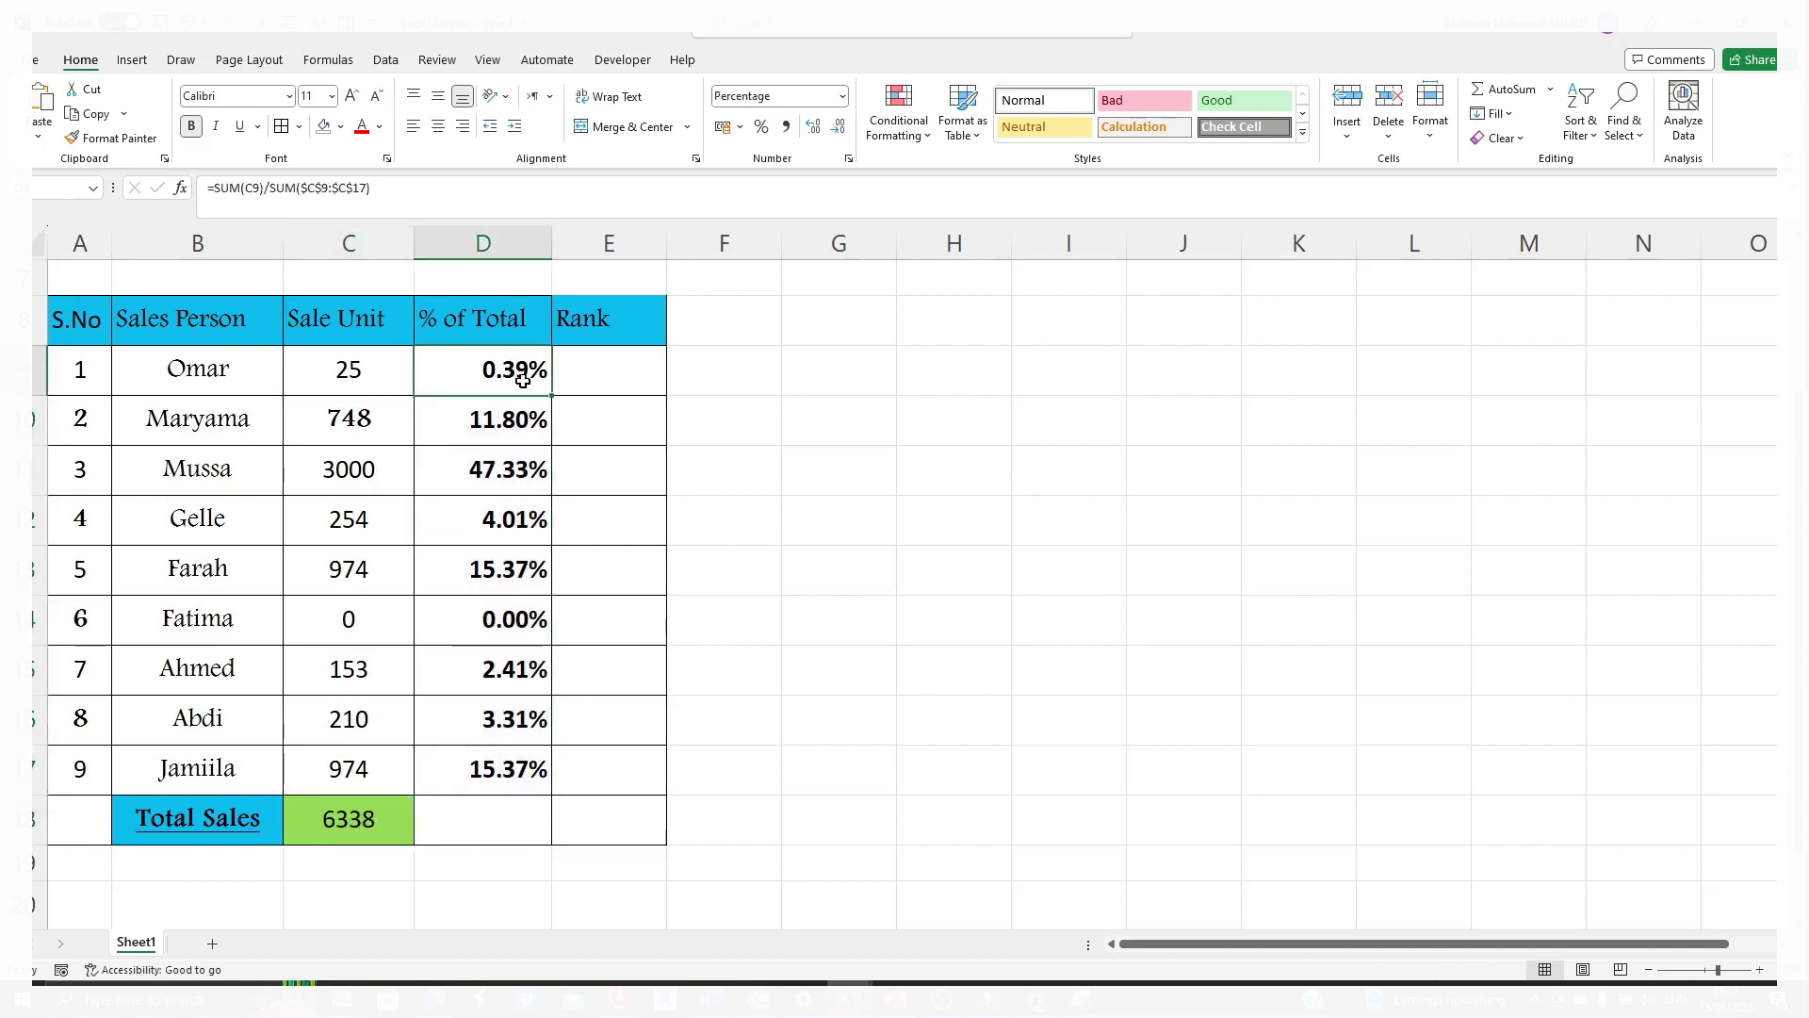
{"action": "left_click", "coordinate": [498, 426]}
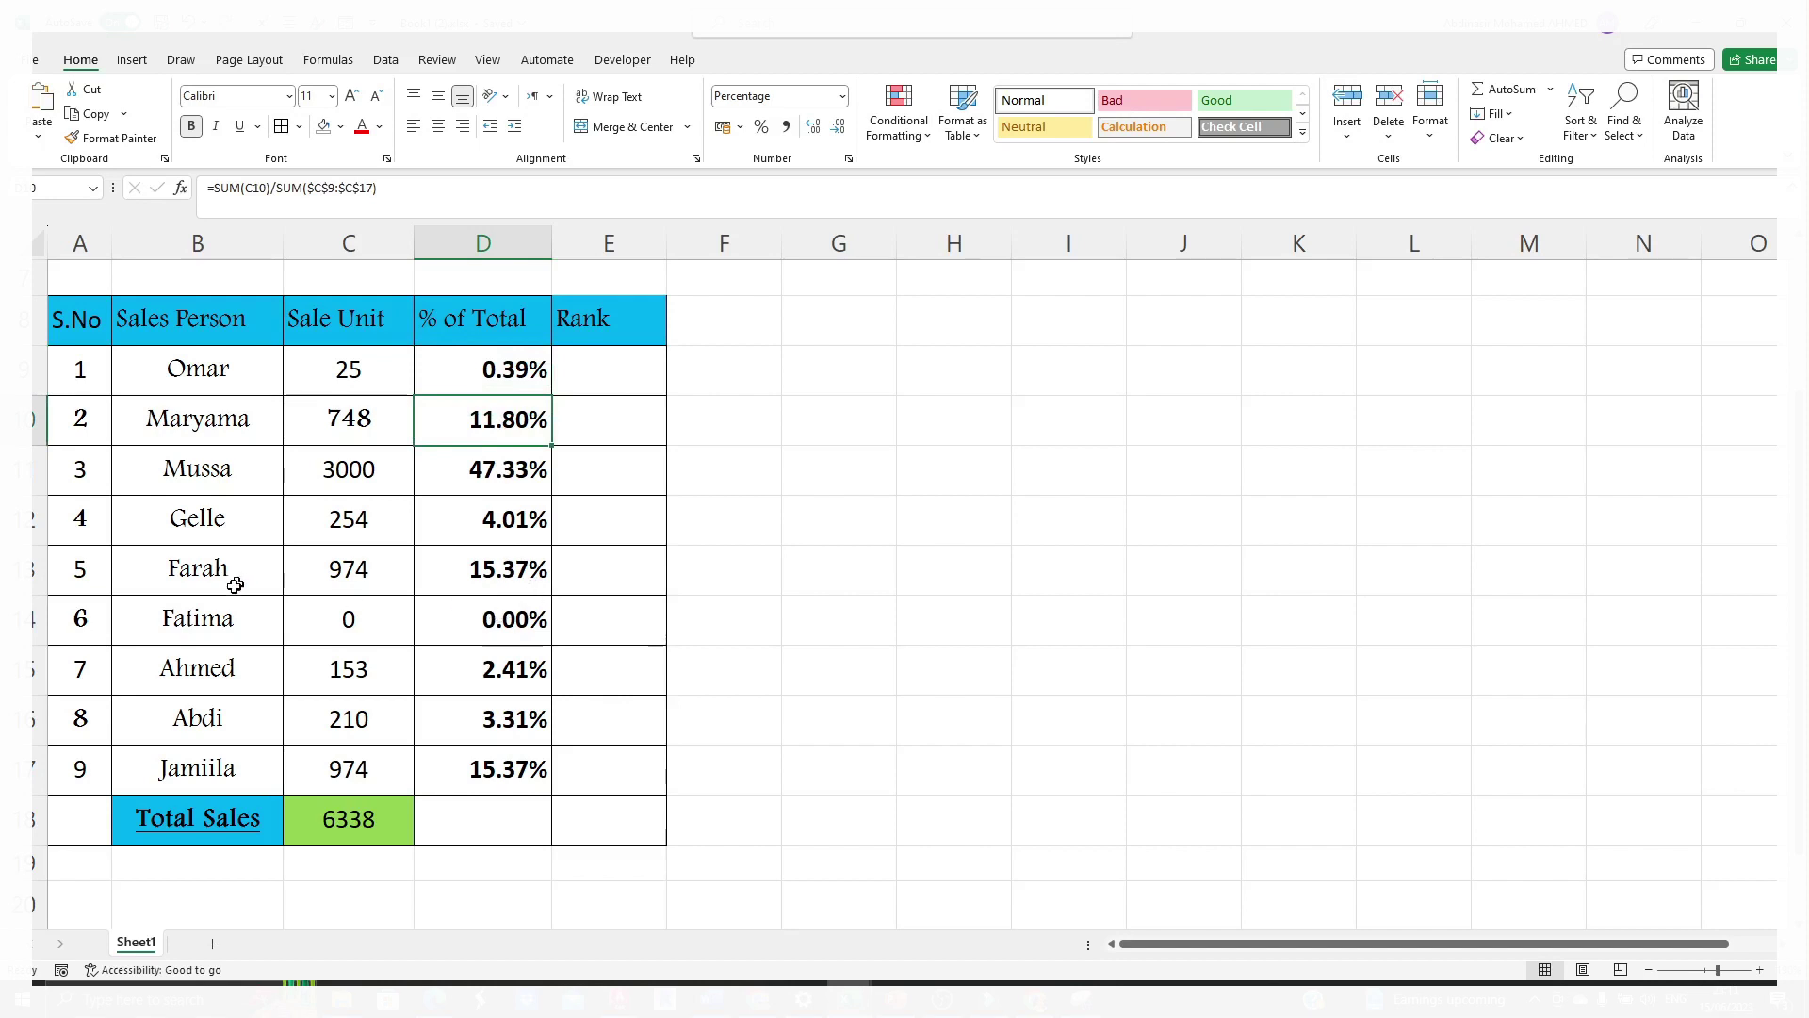
{"action": "left_click", "coordinate": [370, 626]}
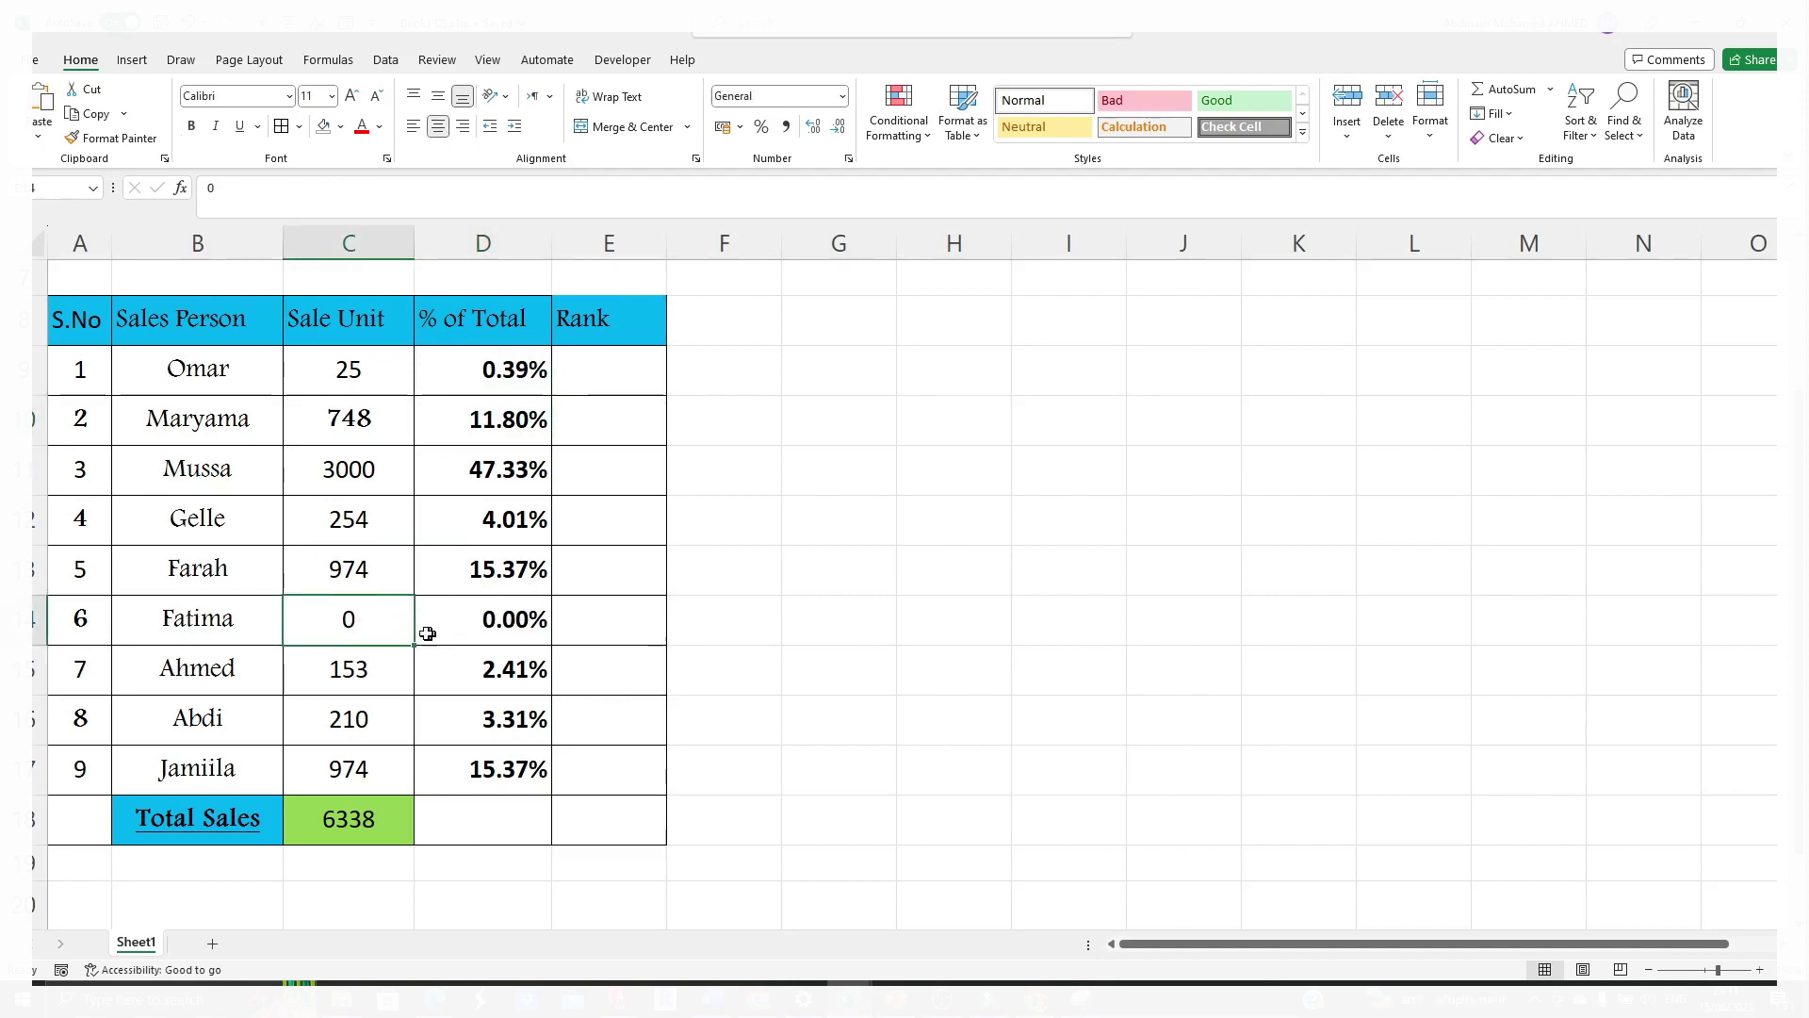
{"action": "left_click", "coordinate": [512, 625]}
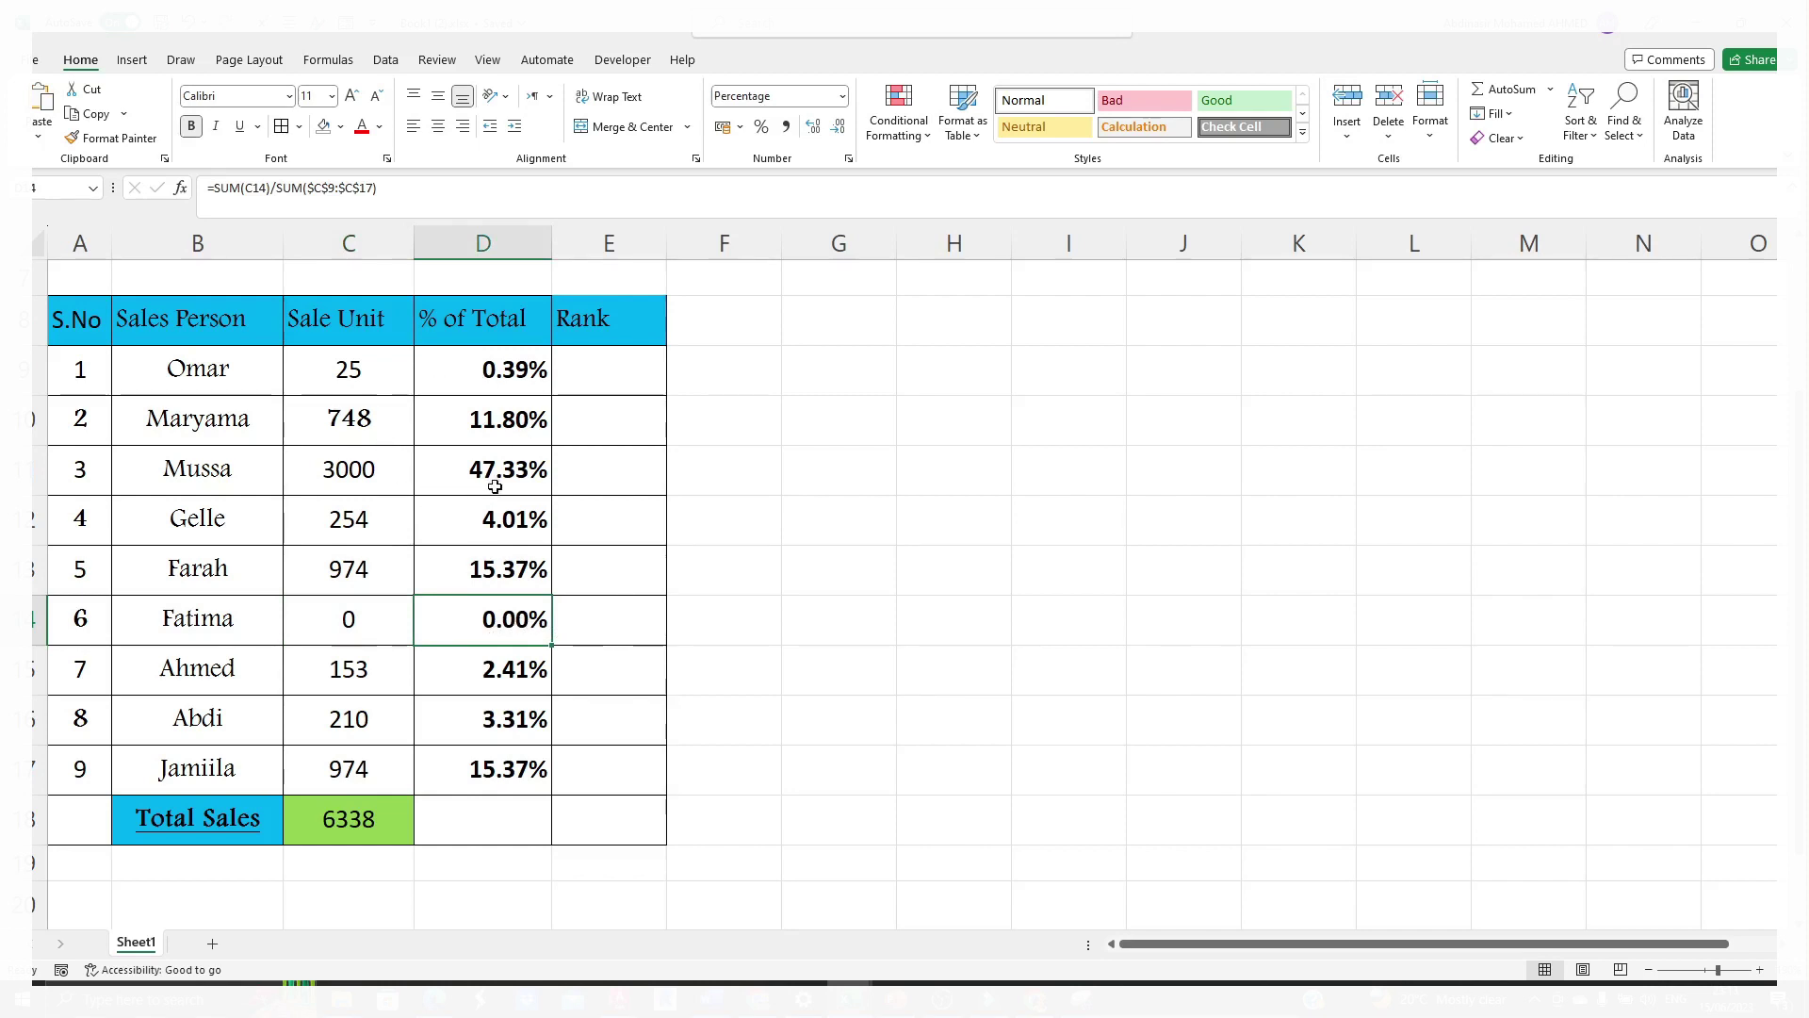
{"action": "left_click", "coordinate": [216, 473]}
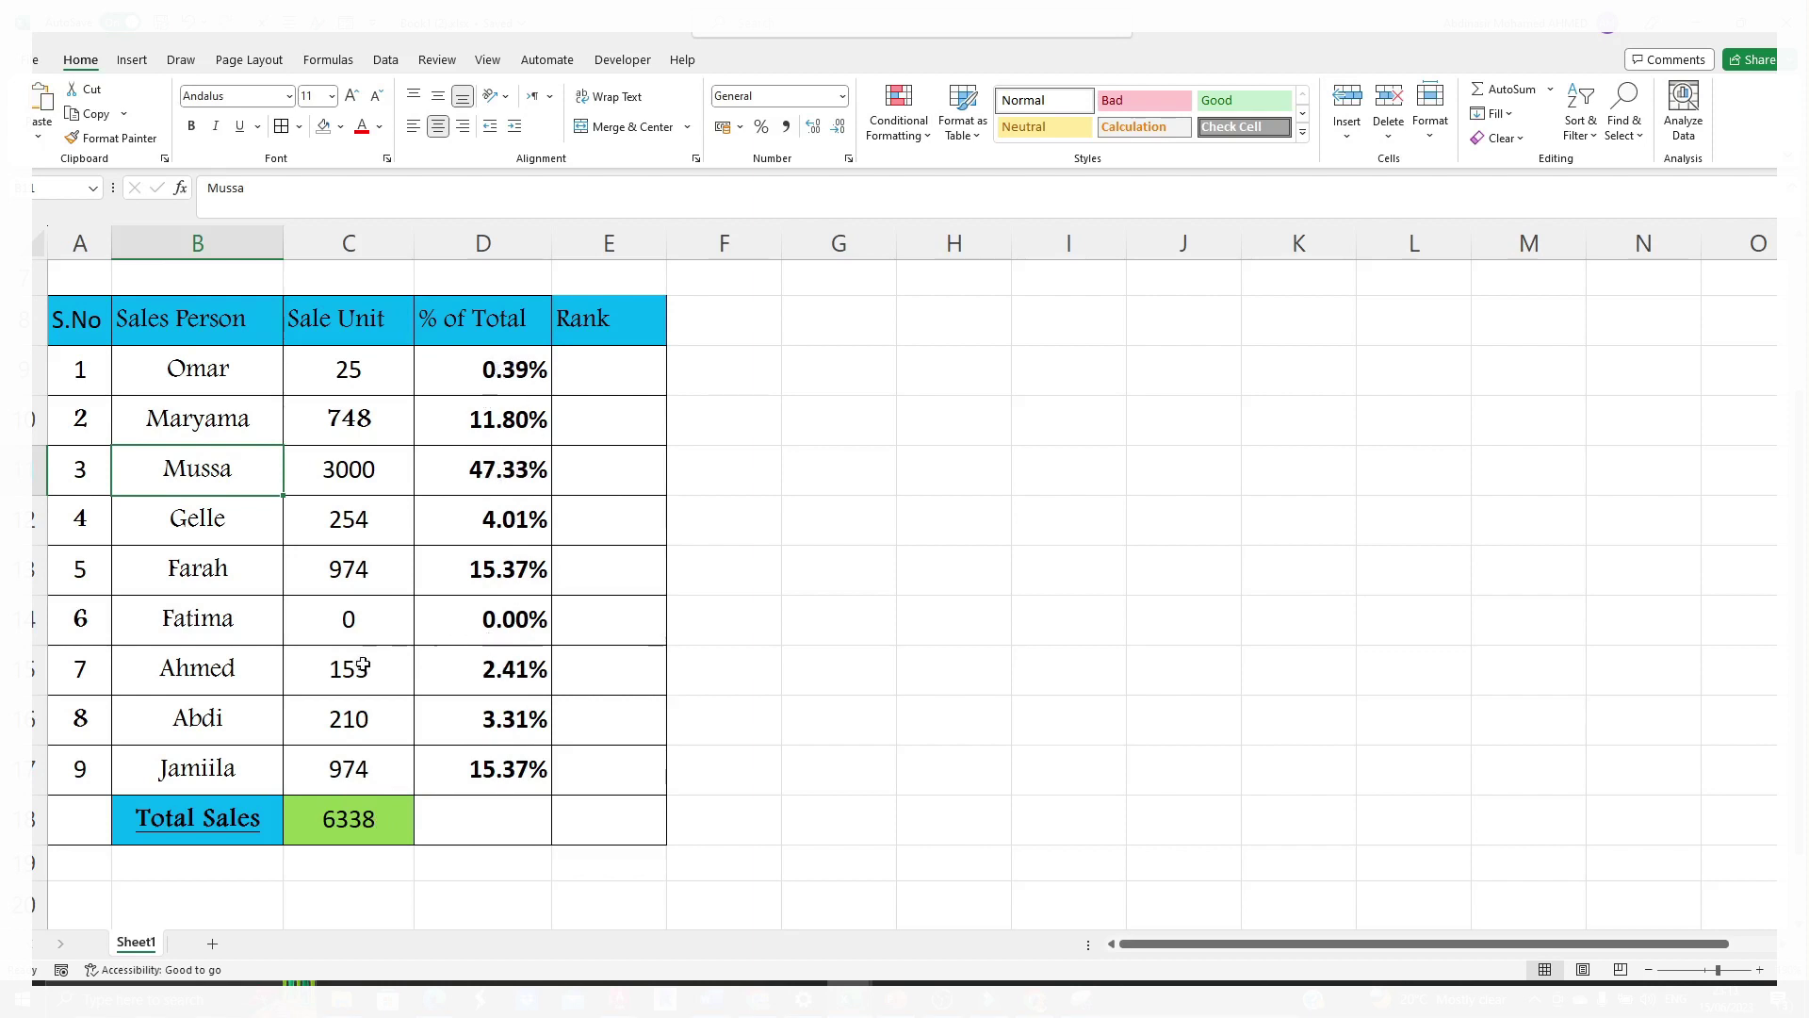
{"action": "left_click", "coordinate": [527, 702]}
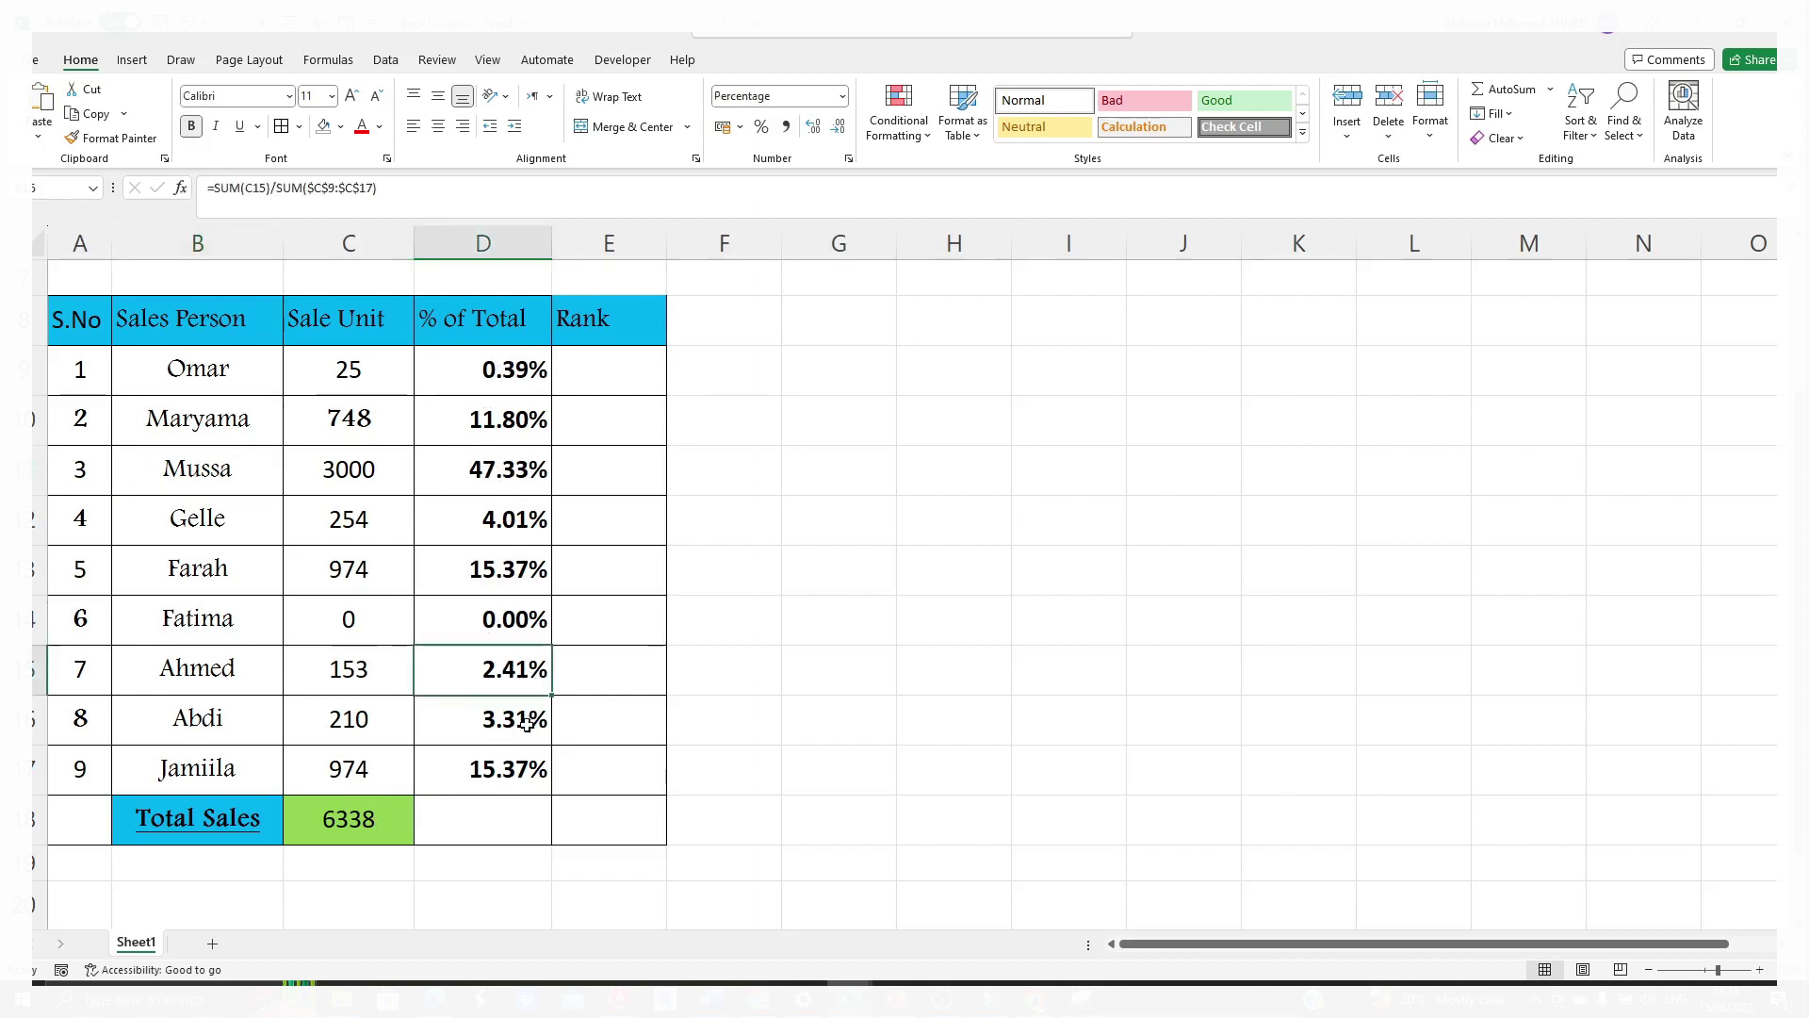
{"action": "left_click_drag", "start_coordinate": [350, 370], "coordinate": [488, 698]}
{"action": "left_click", "coordinate": [584, 368]}
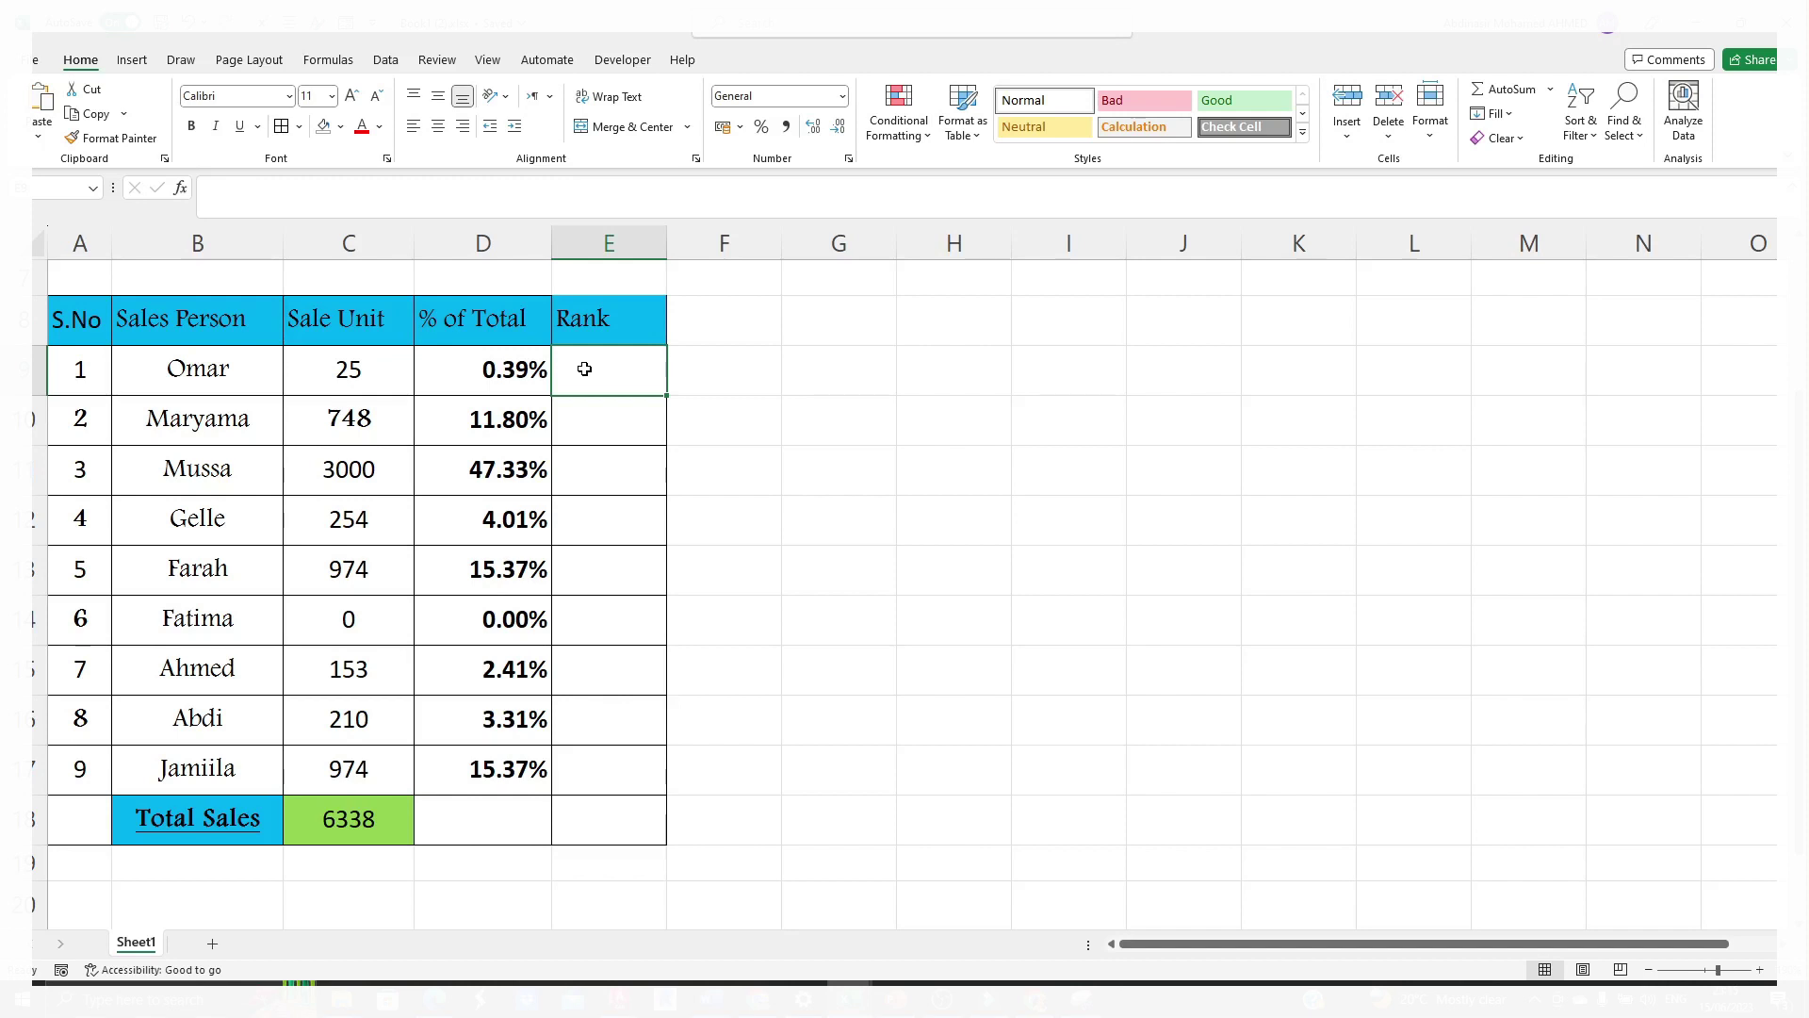
- Enter =RANK(D9,$D$9:$D$17) in E9 so Omar's rank shows 8
{"action": "type", "text": "="}
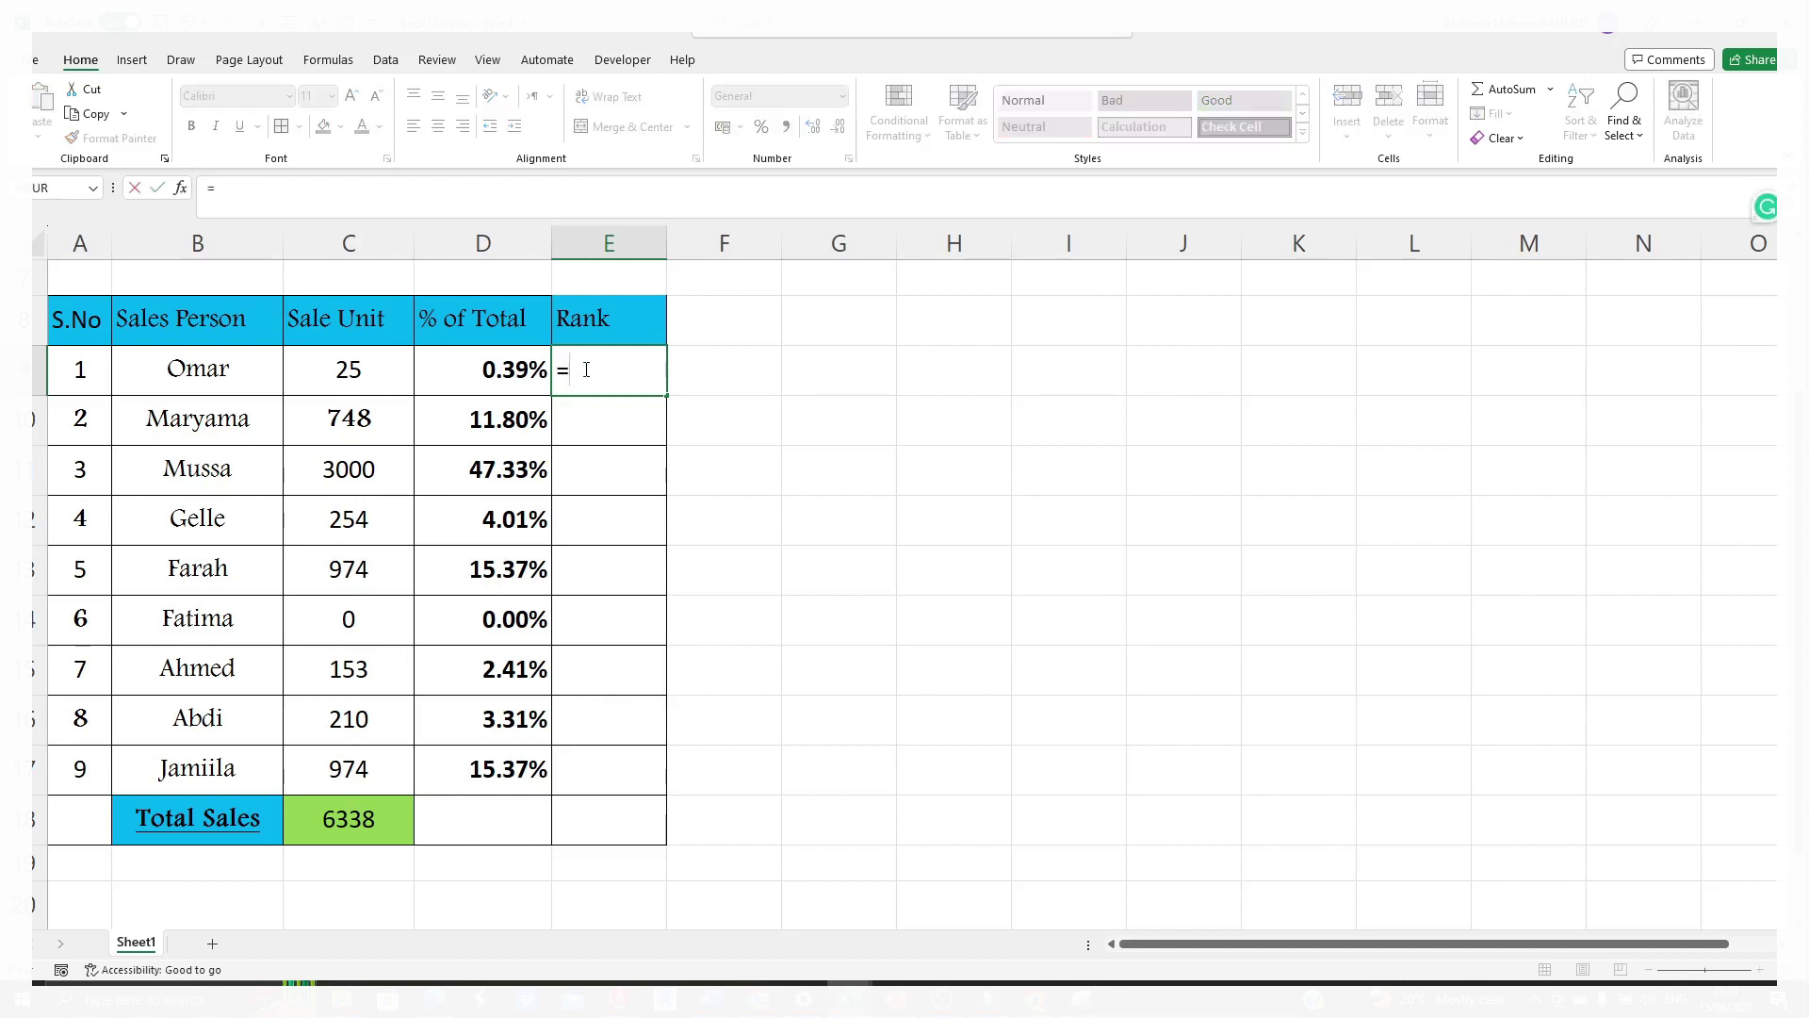
{"action": "type", "text": "ram"}
{"action": "key", "text": "BackSpace"}
{"action": "type", "text": "m"}
{"action": "key", "text": "BackSpace"}
{"action": "type", "text": "nk"}
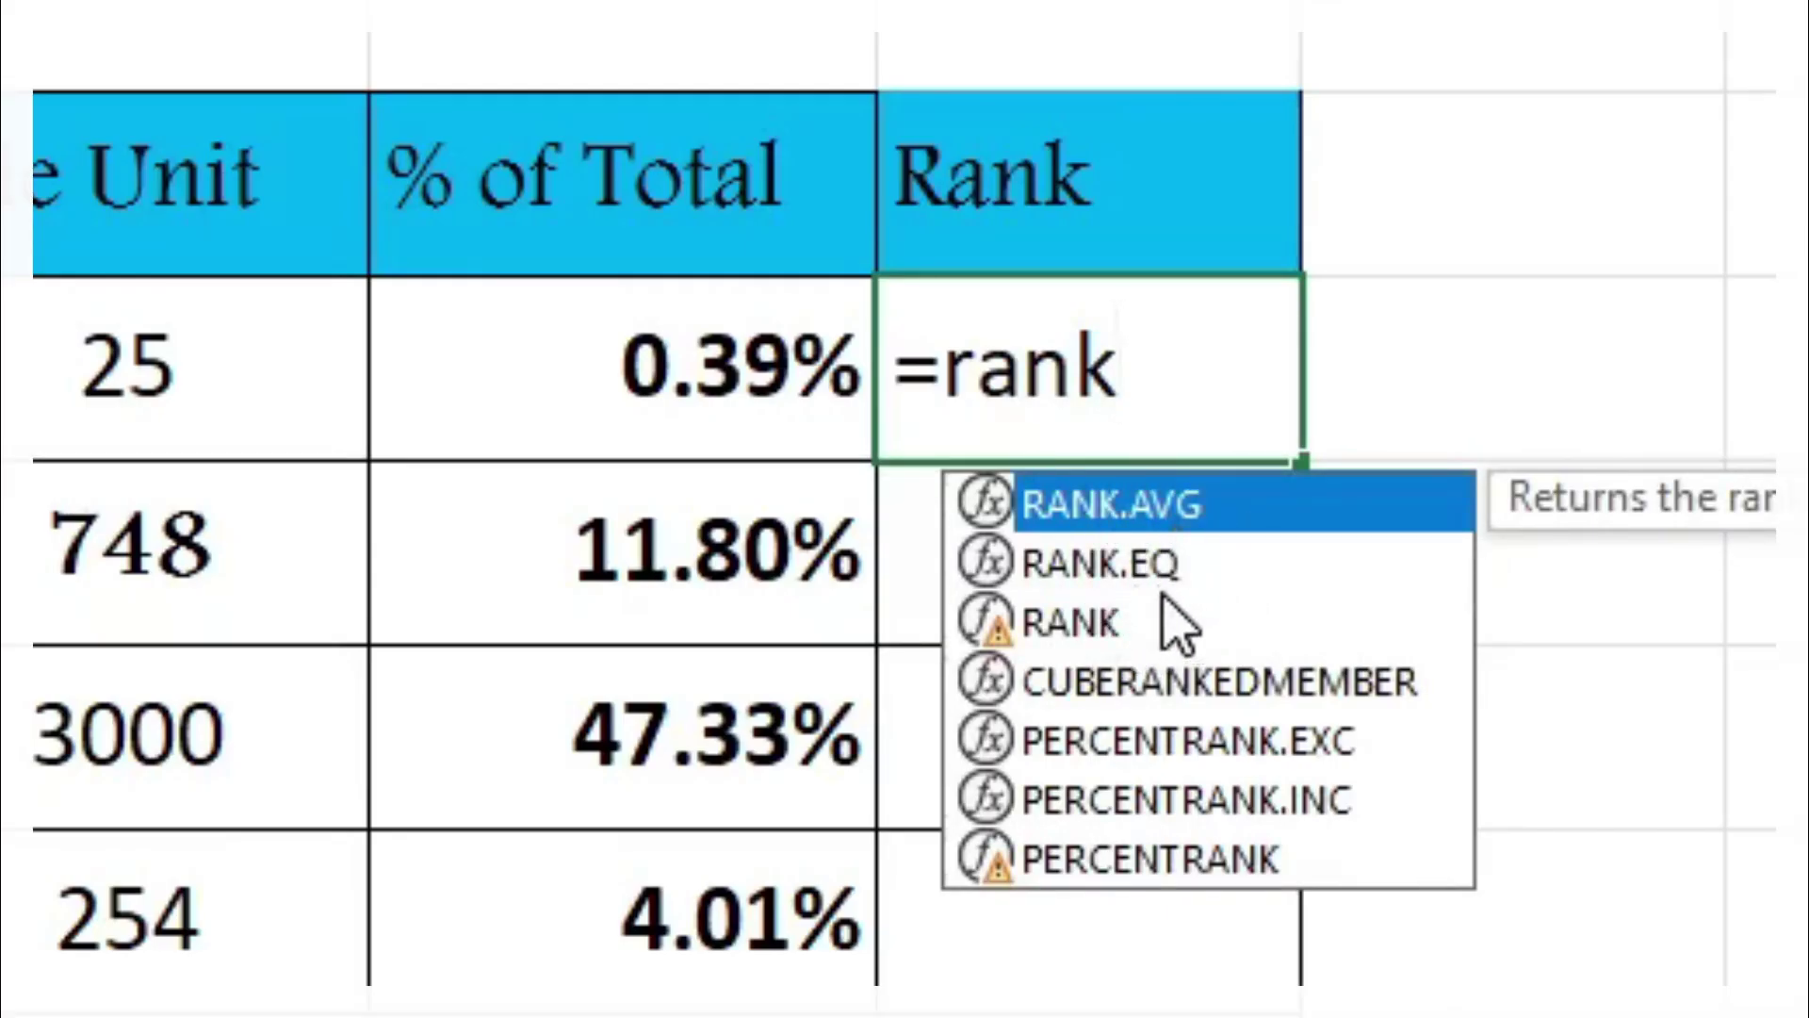
{"action": "left_click", "coordinate": [1075, 630]}
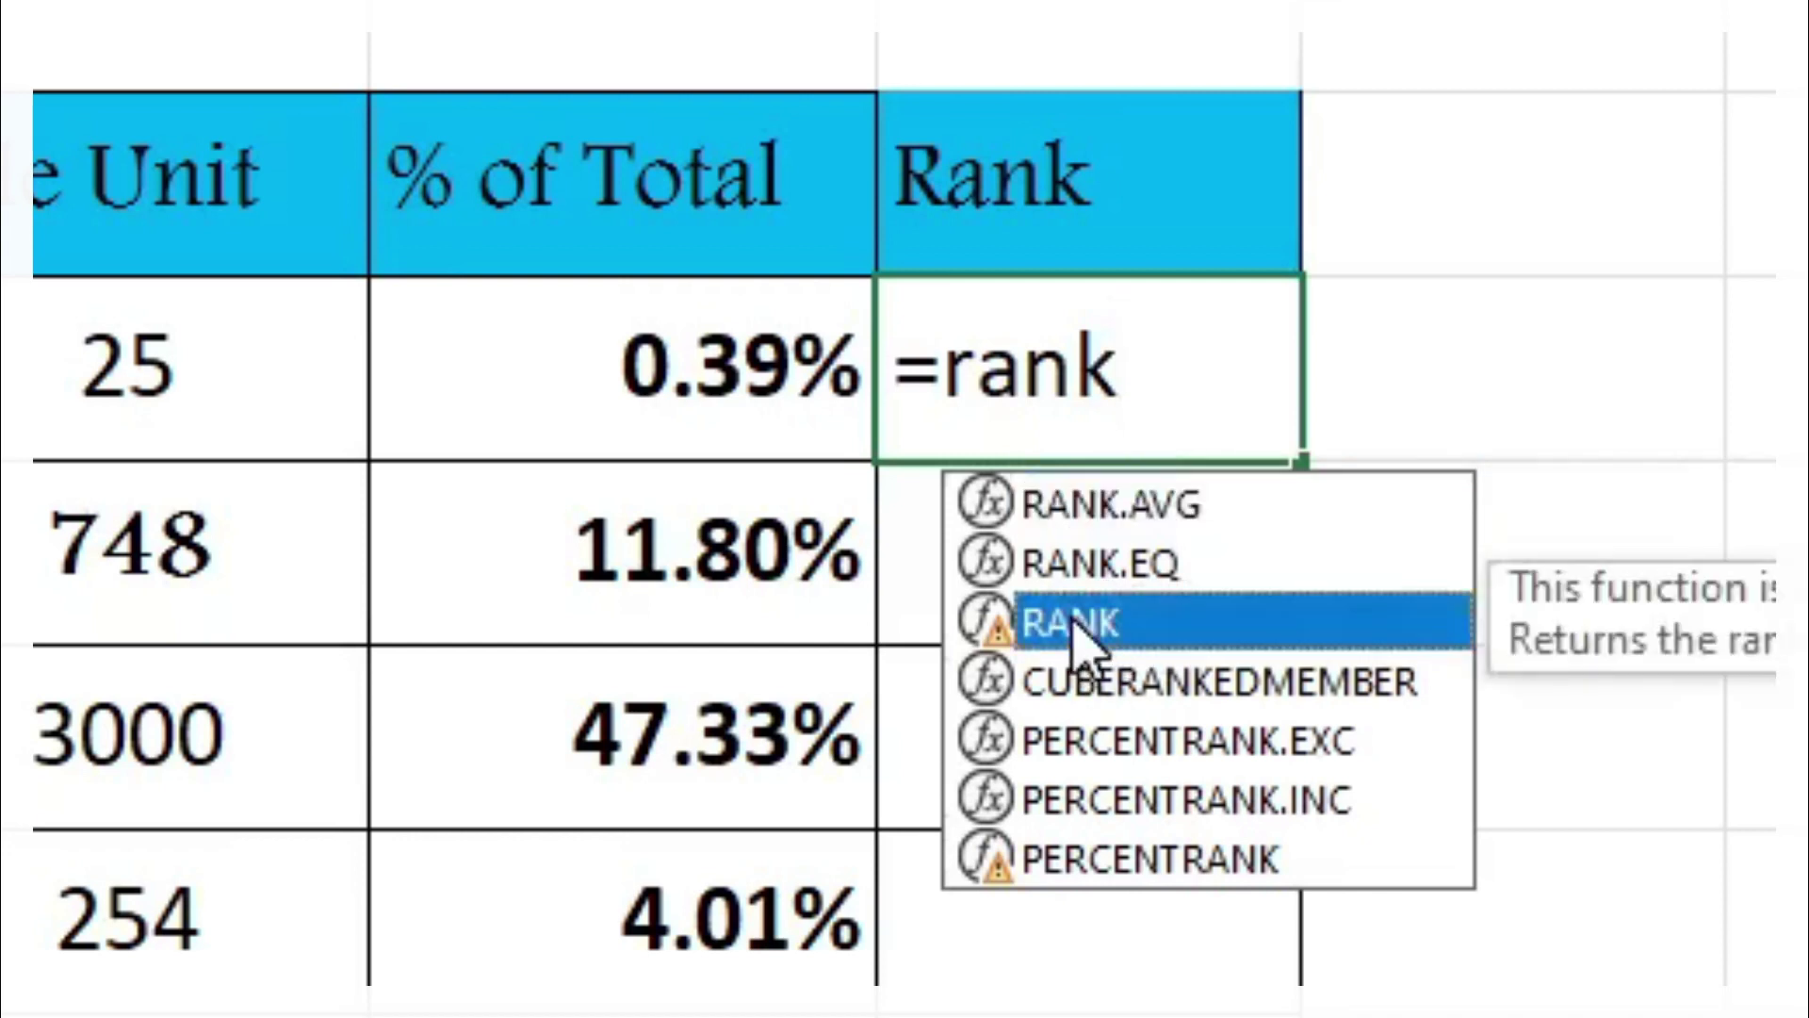
{"action": "double_click", "coordinate": [1075, 624]}
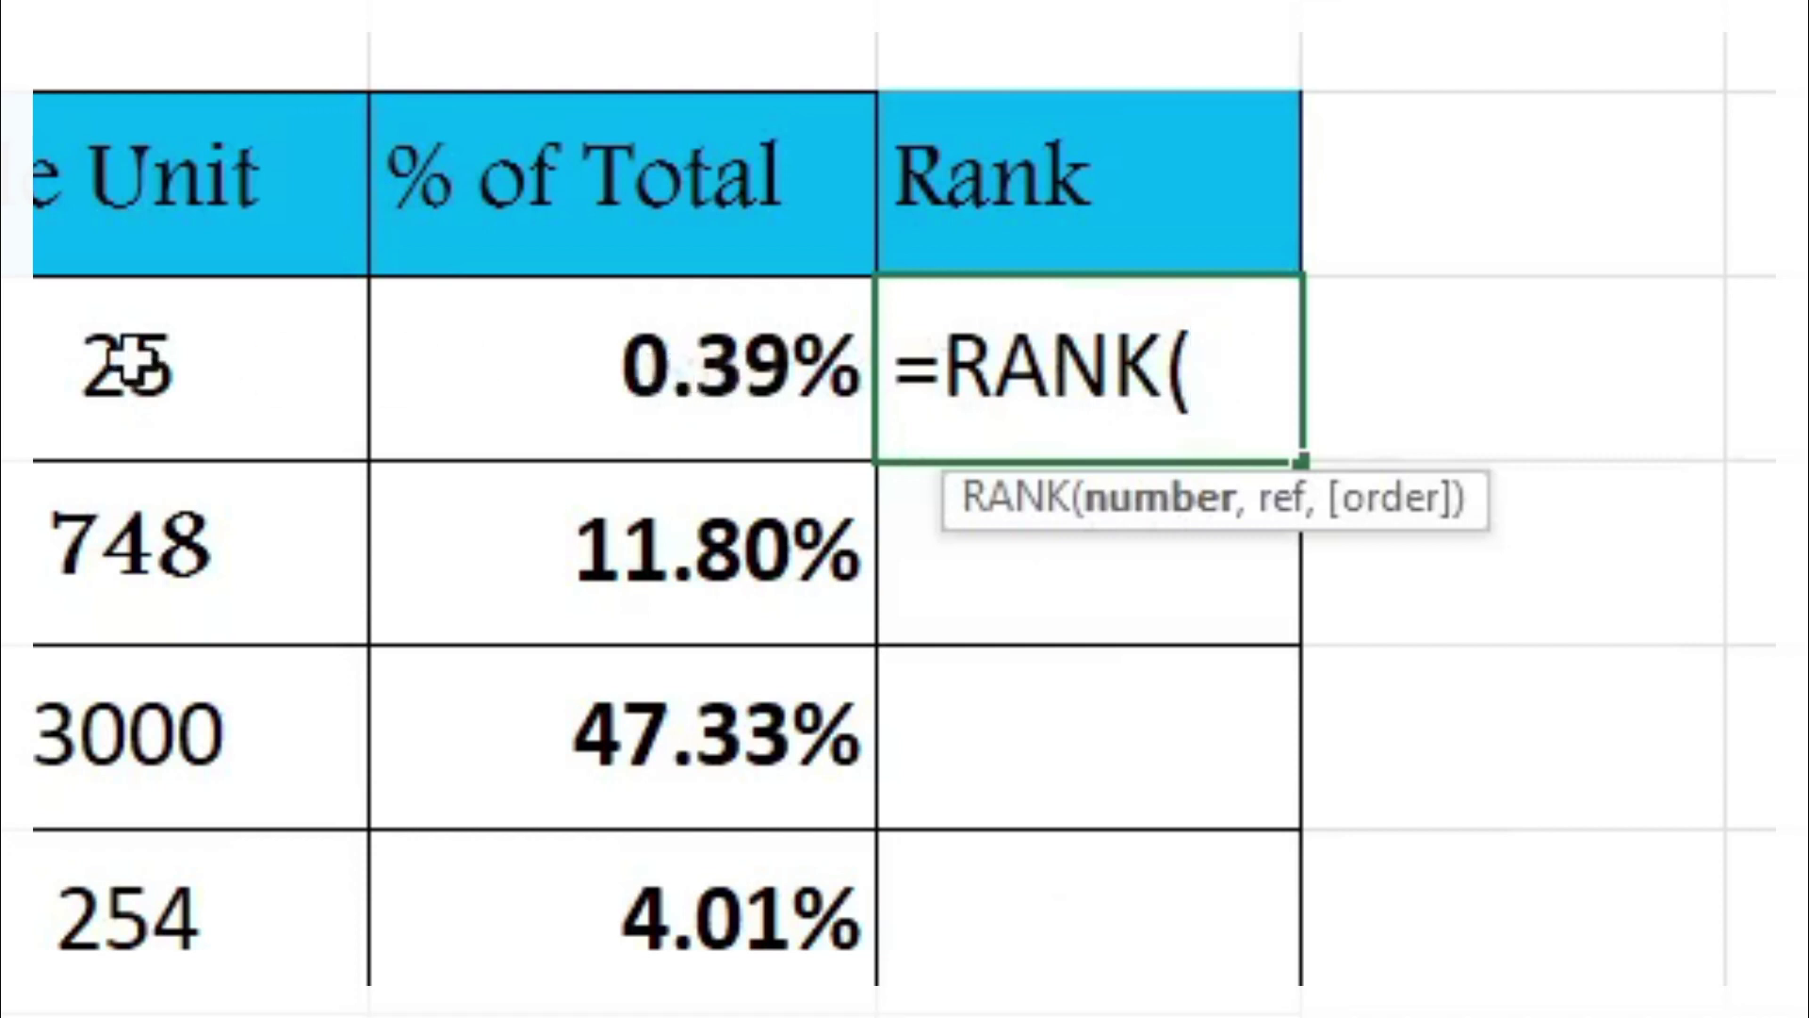
{"action": "left_click", "coordinate": [672, 371]}
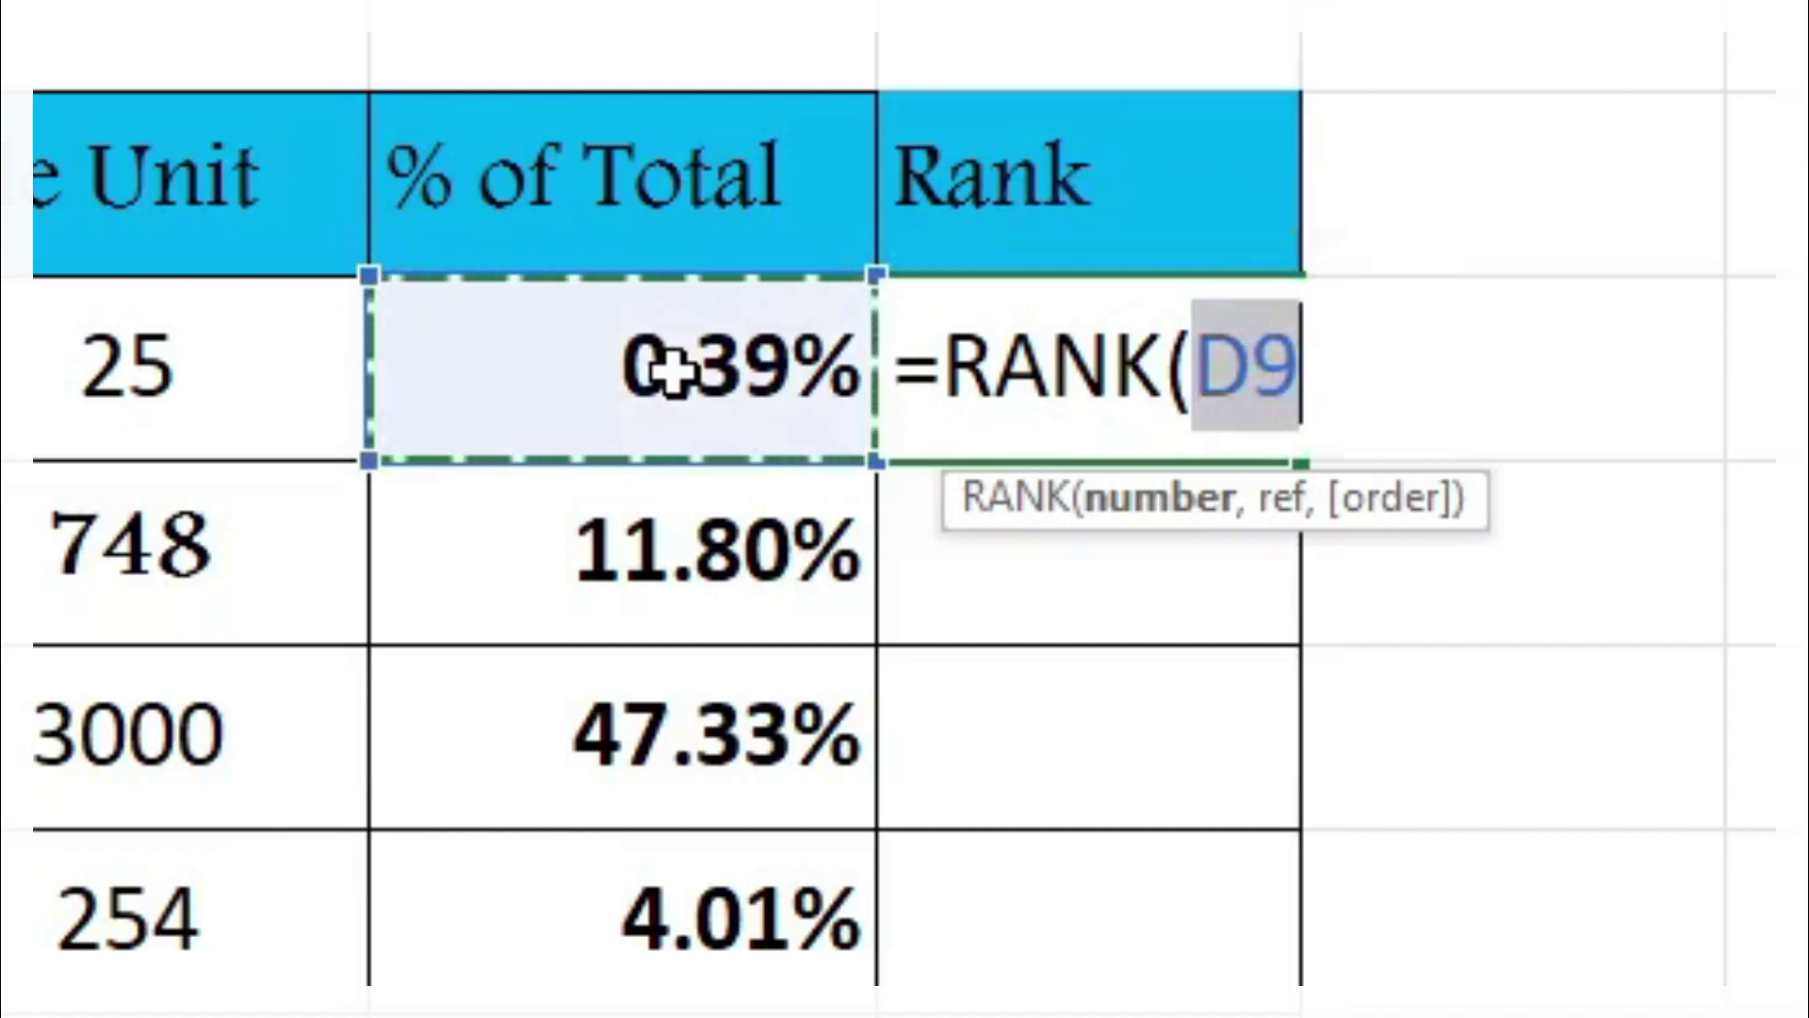
{"action": "type", "text": ","}
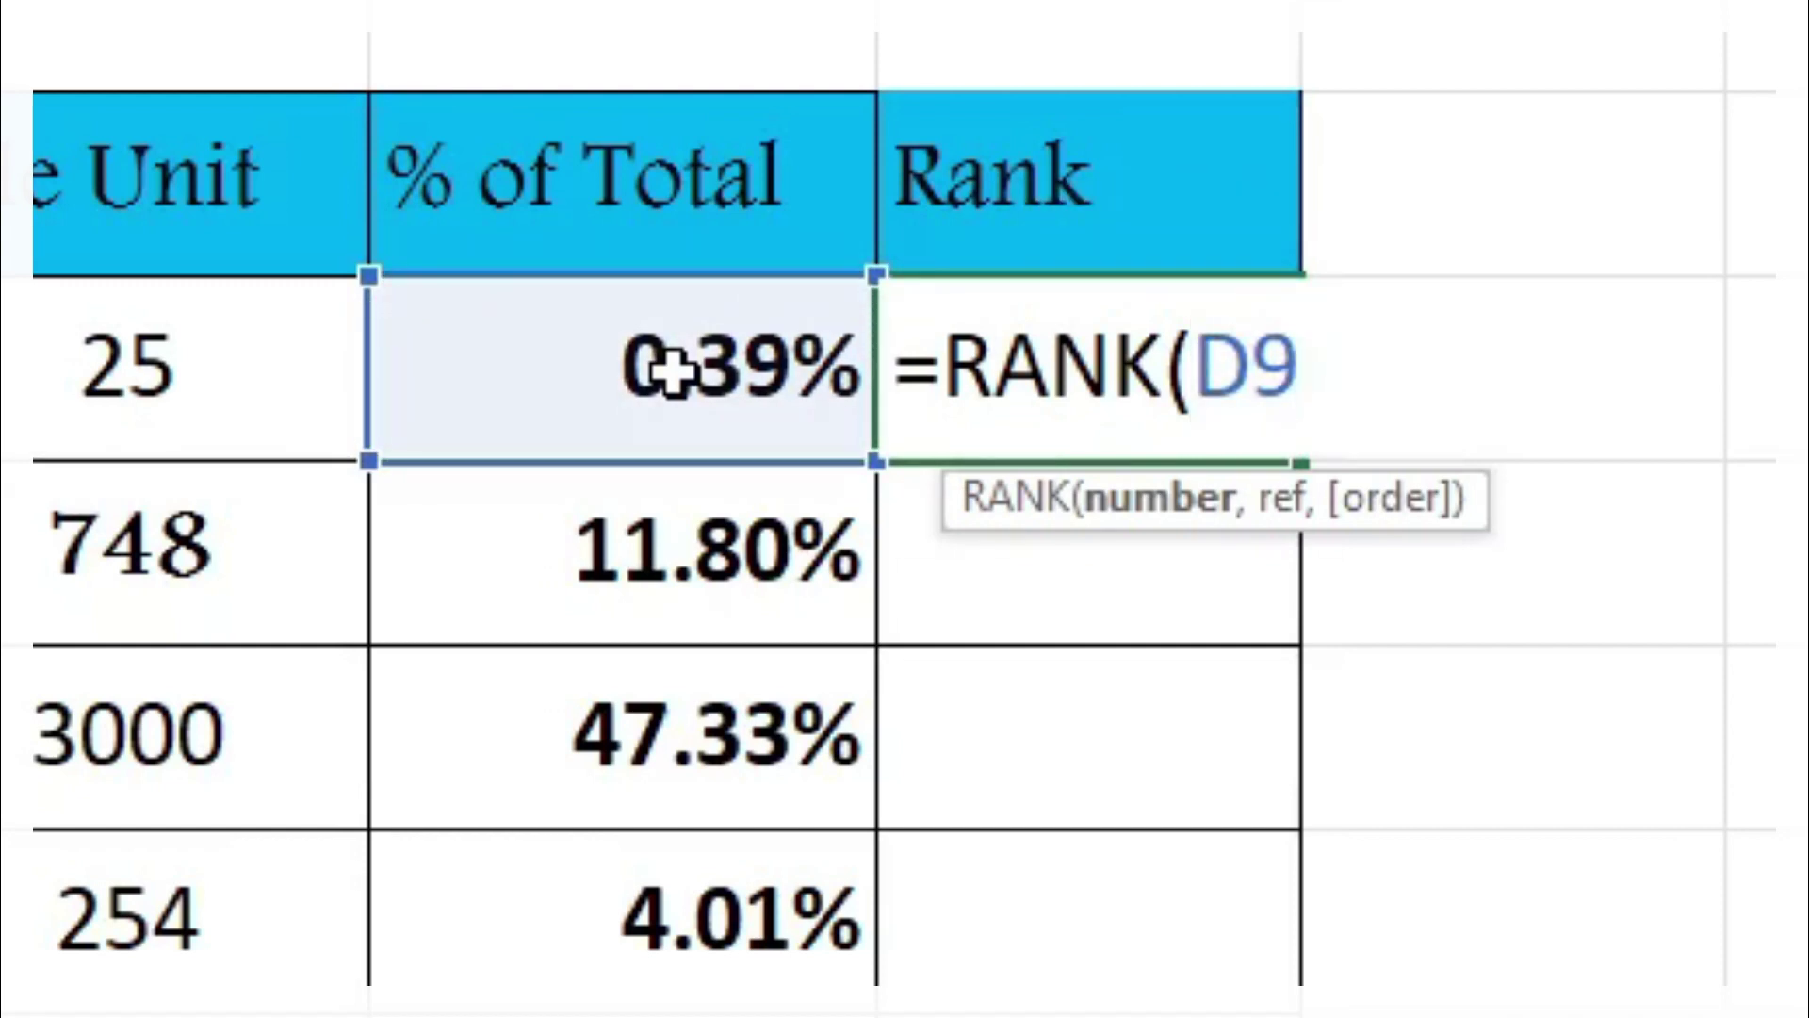
{"action": "type", "text": ","}
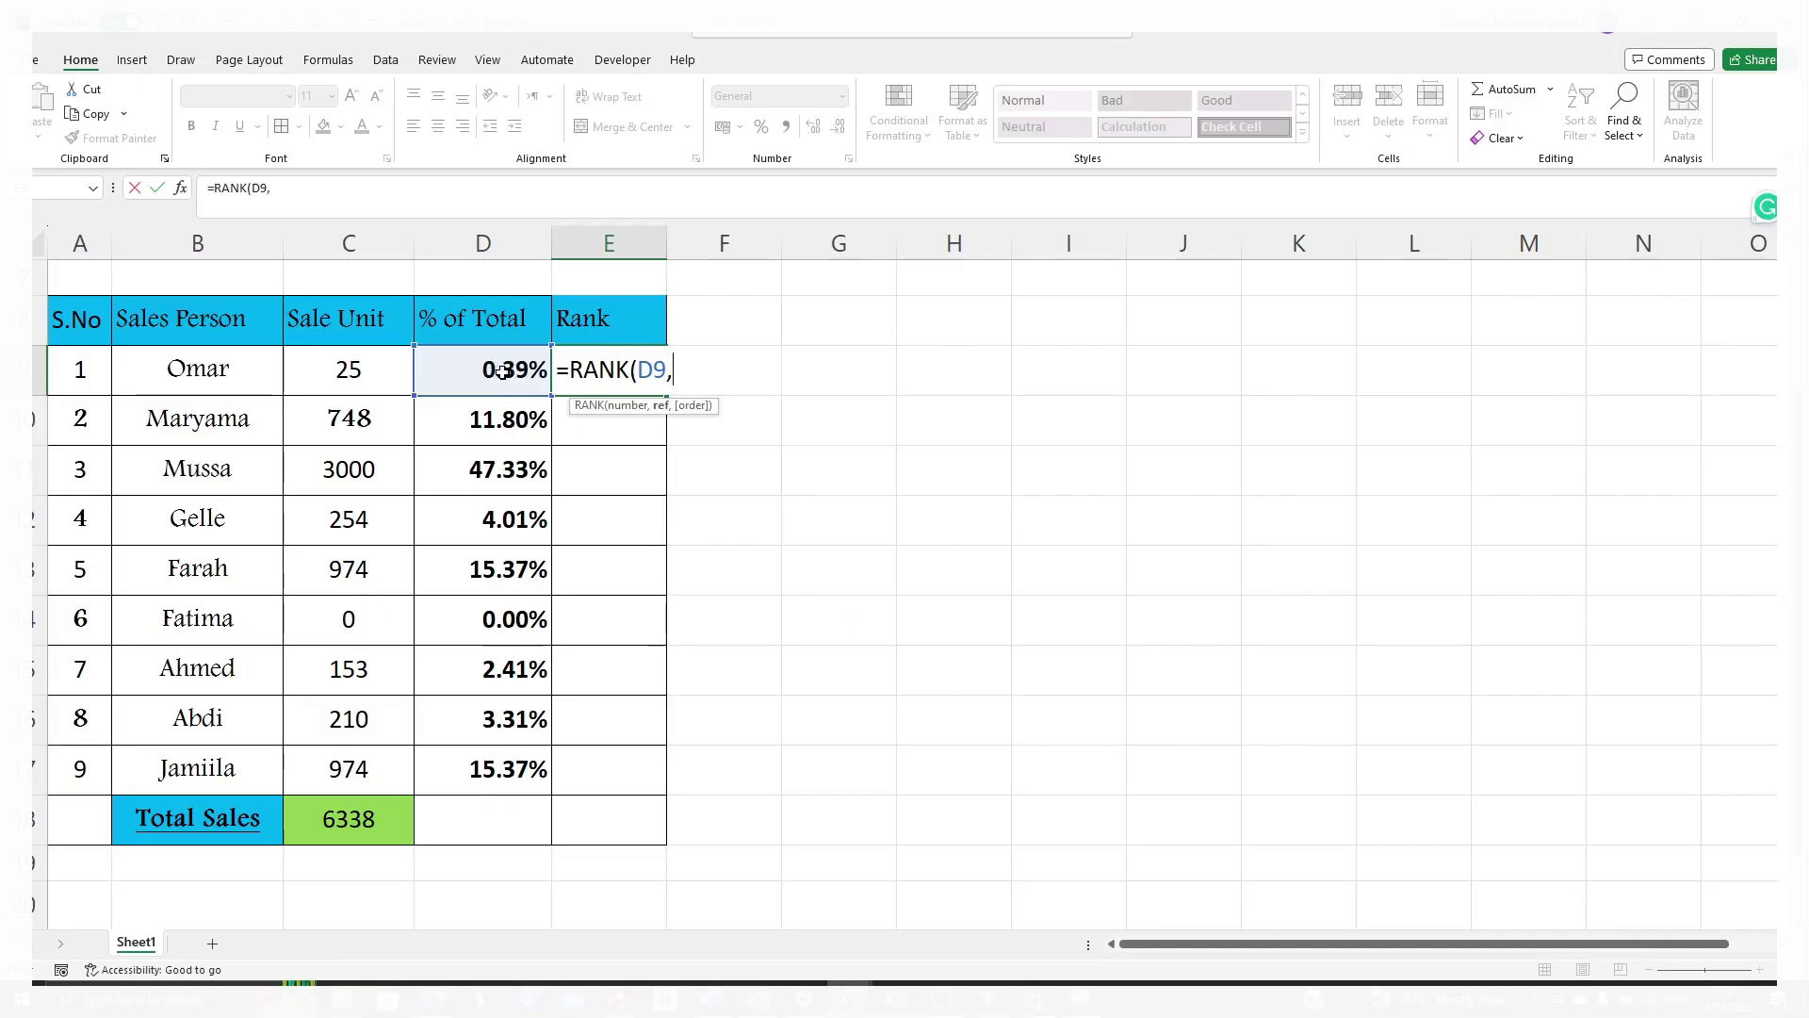
{"action": "left_click_drag", "start_coordinate": [500, 370], "coordinate": [523, 770]}
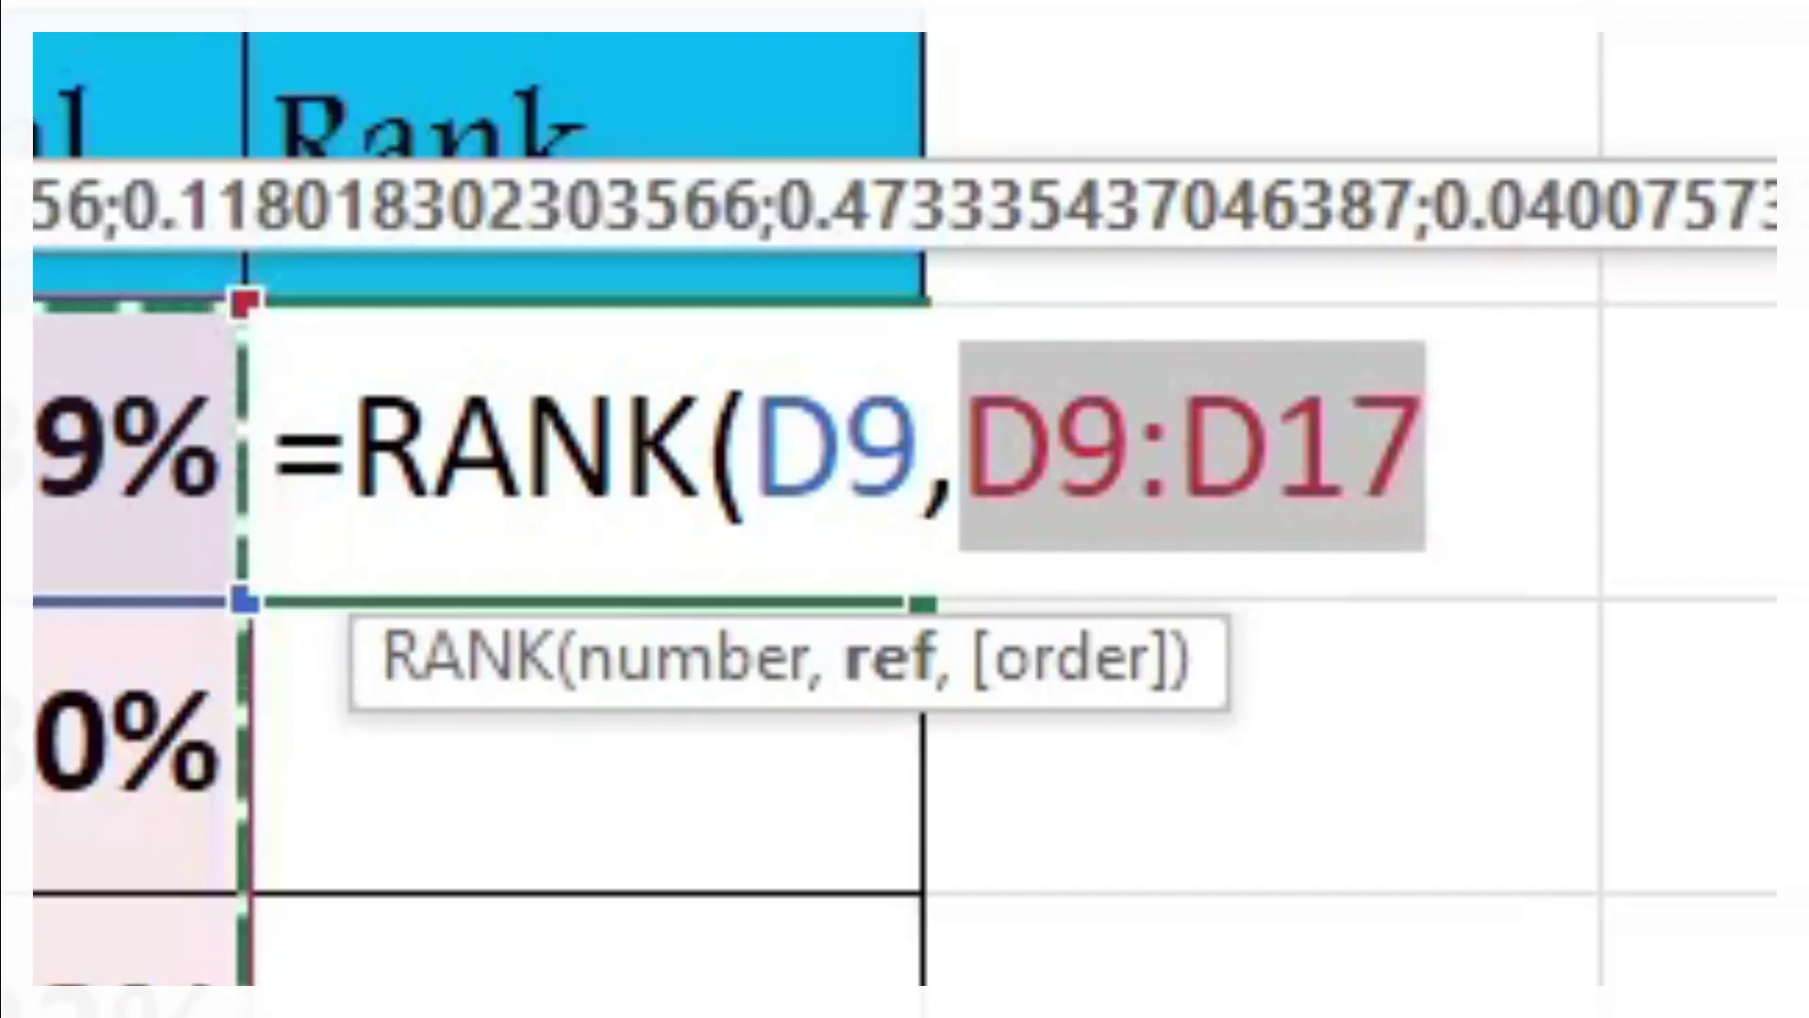
{"action": "key", "text": "F4"}
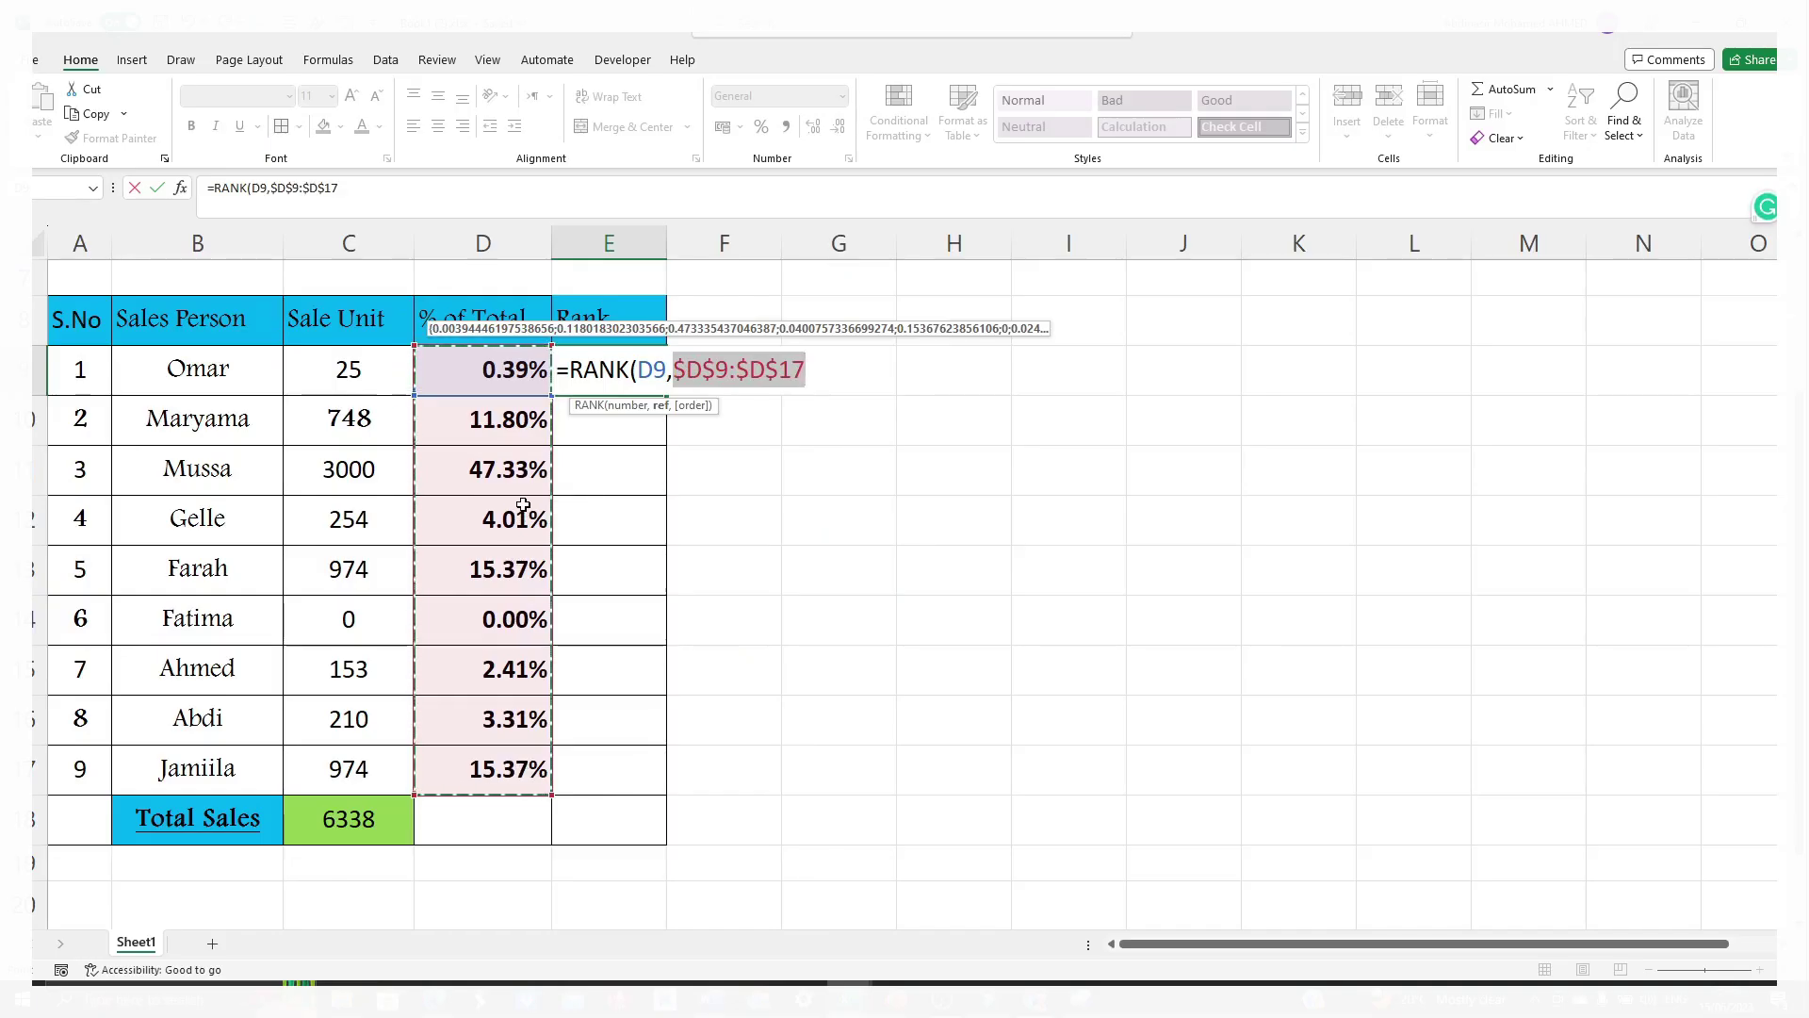
{"action": "key", "text": "Return"}
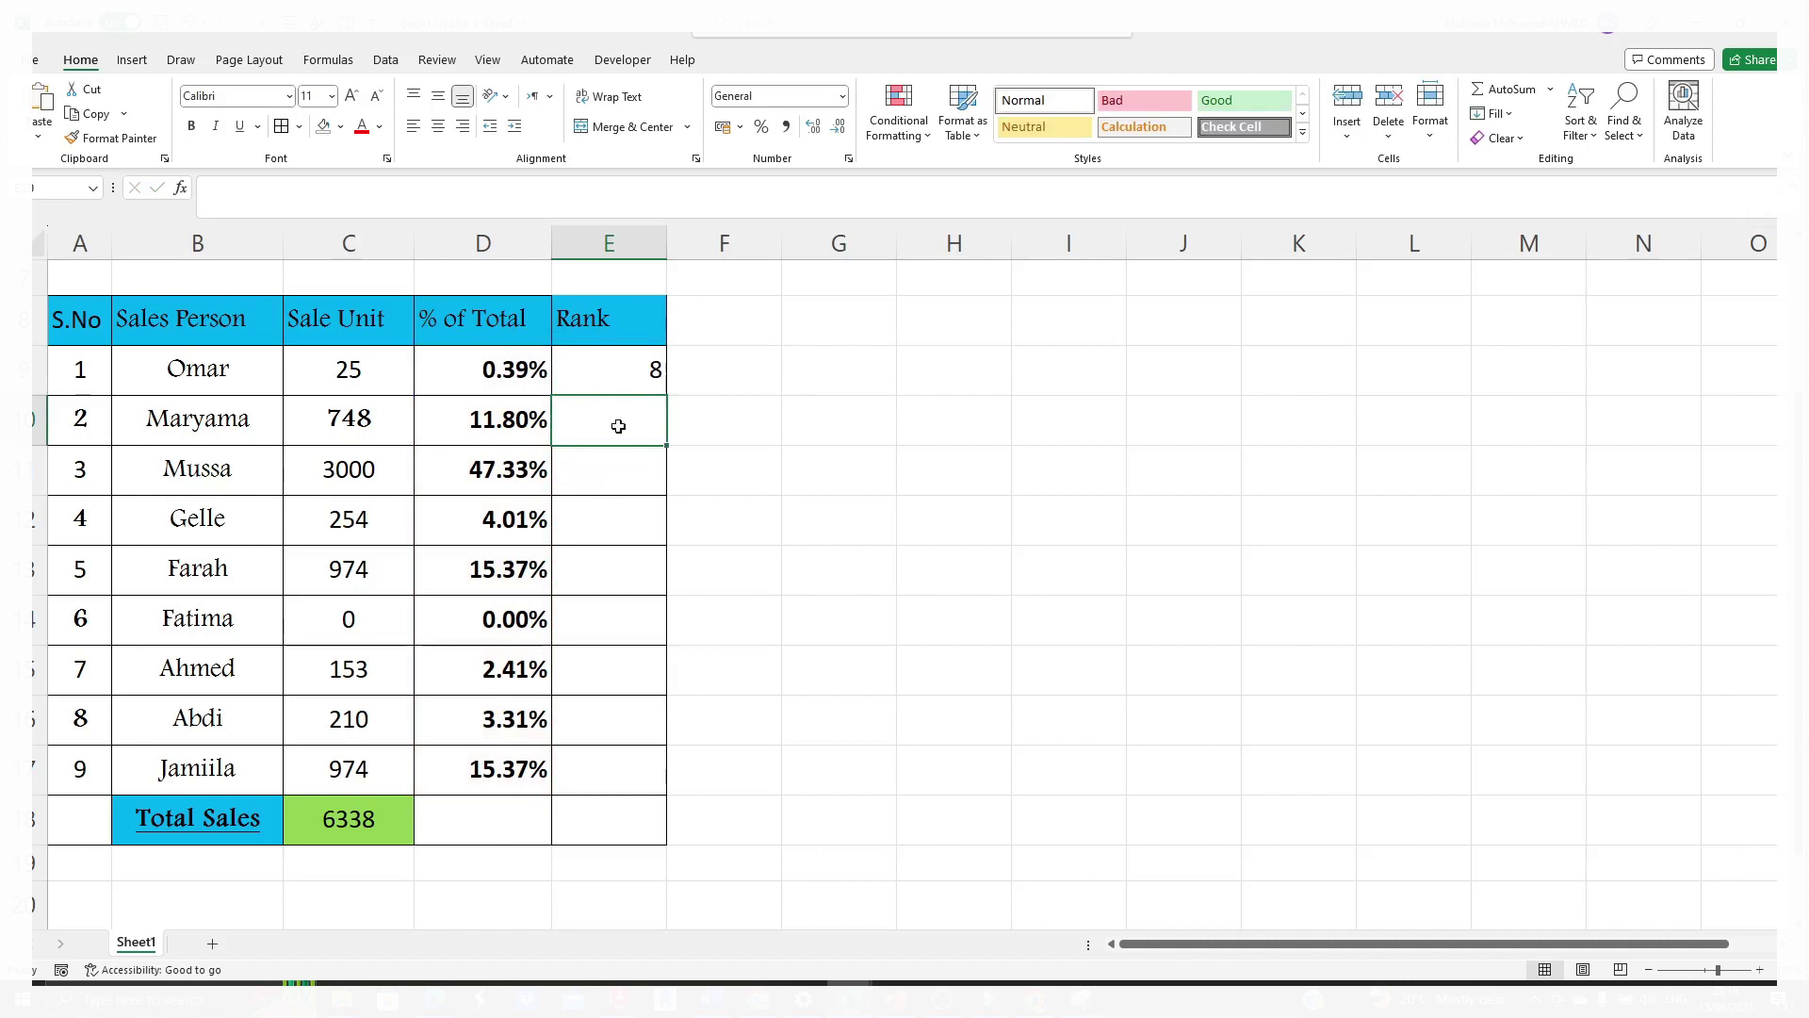
- Fill the RANK formula down to E17, giving ranks 8, 4, 1, 5, 2, 9, 7, 6, 2
{"action": "left_click", "coordinate": [635, 372]}
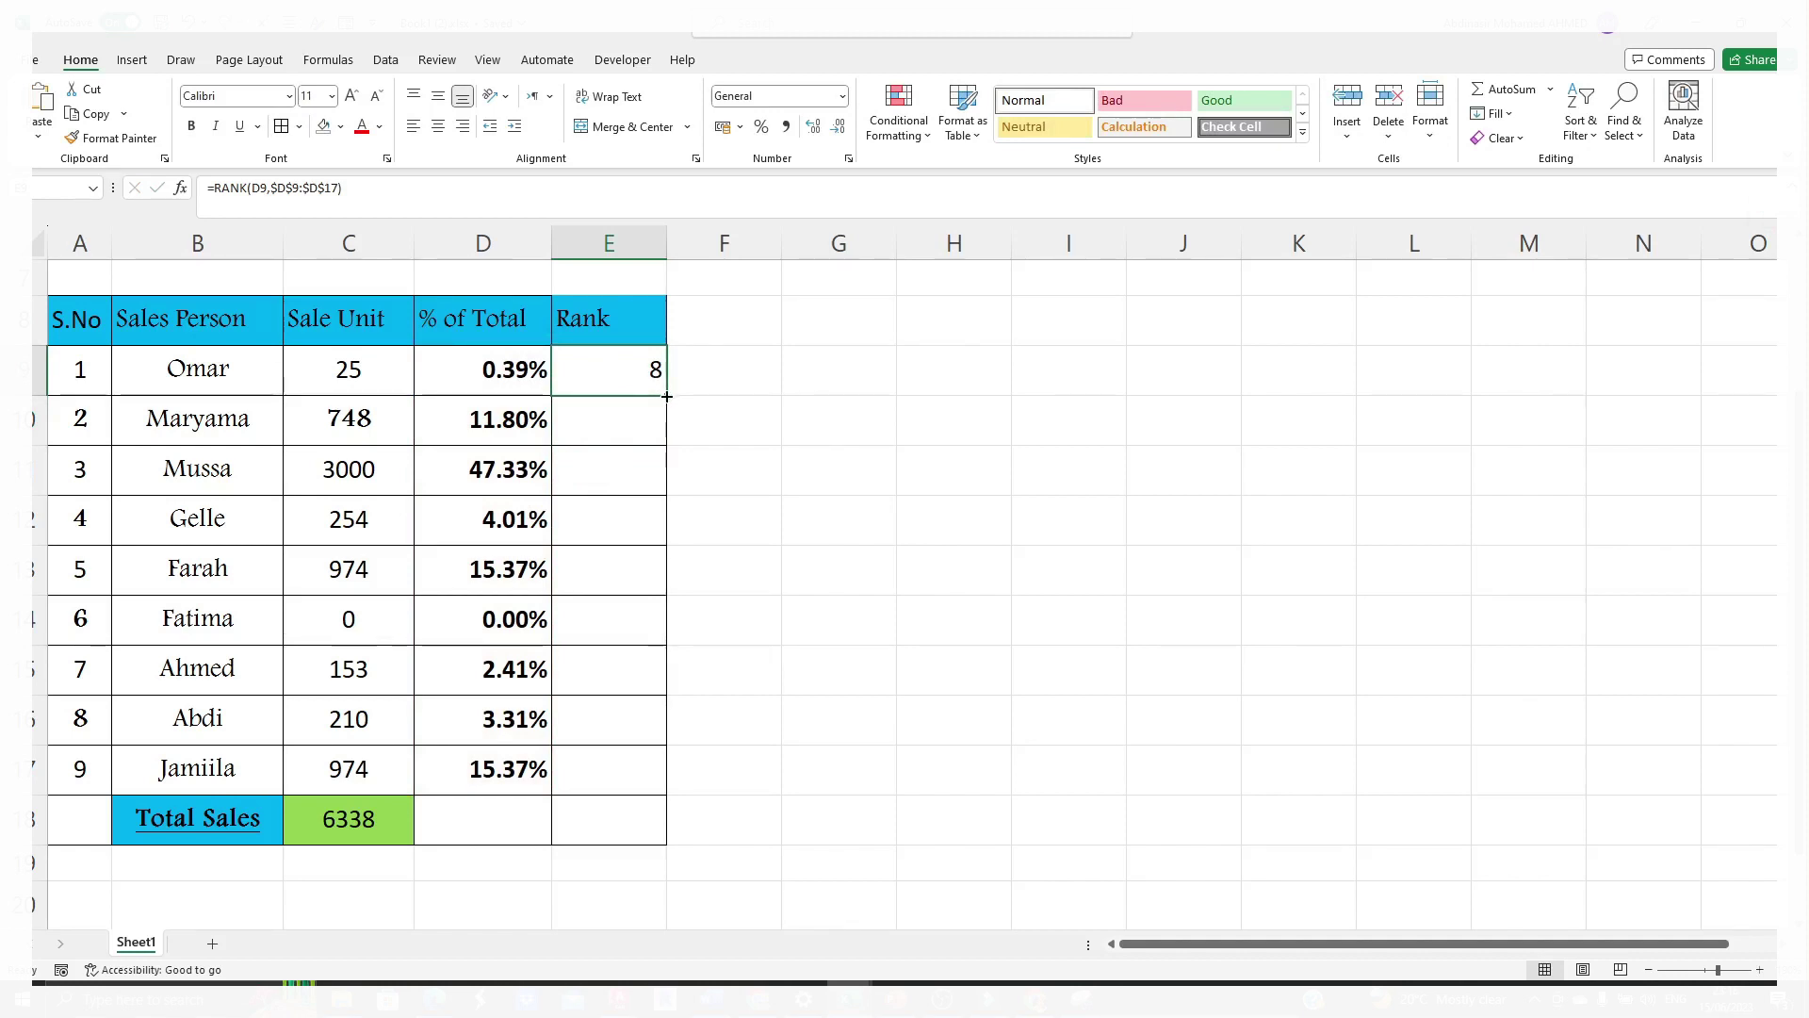
{"action": "double_click", "coordinate": [666, 397]}
{"action": "left_click", "coordinate": [803, 761]}
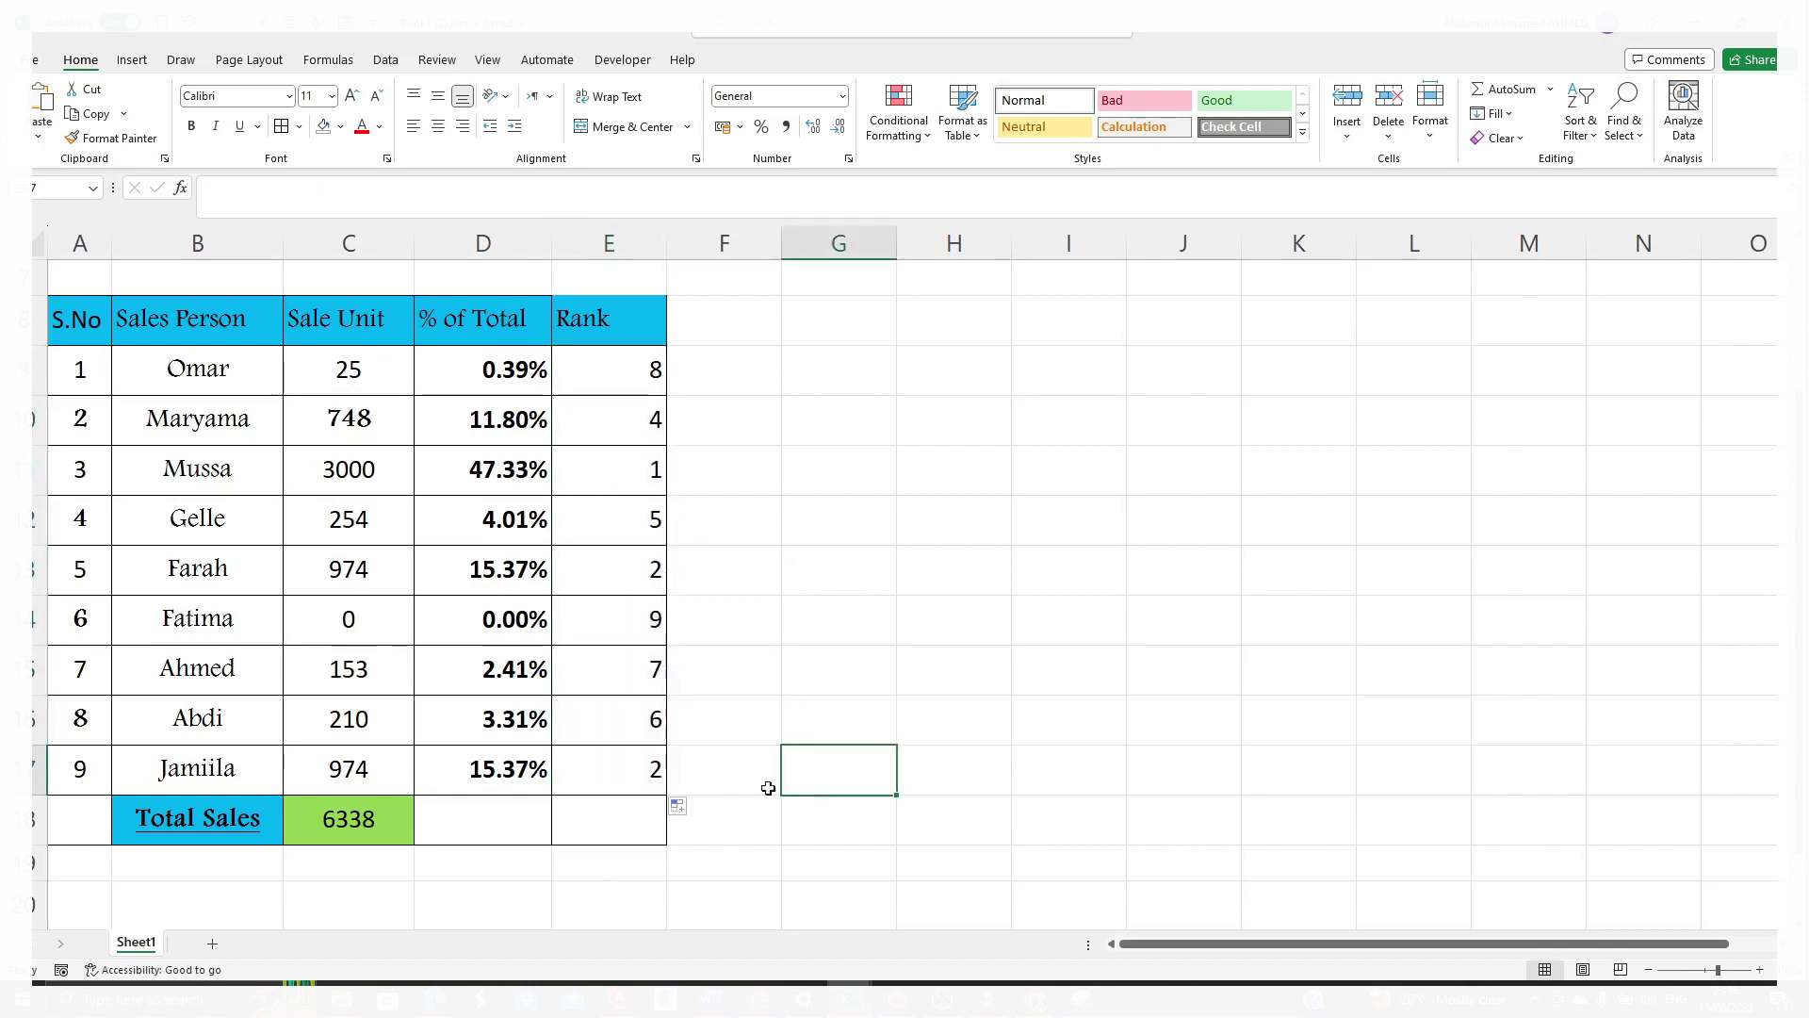
{"action": "left_click_drag", "start_coordinate": [623, 373], "coordinate": [685, 751]}
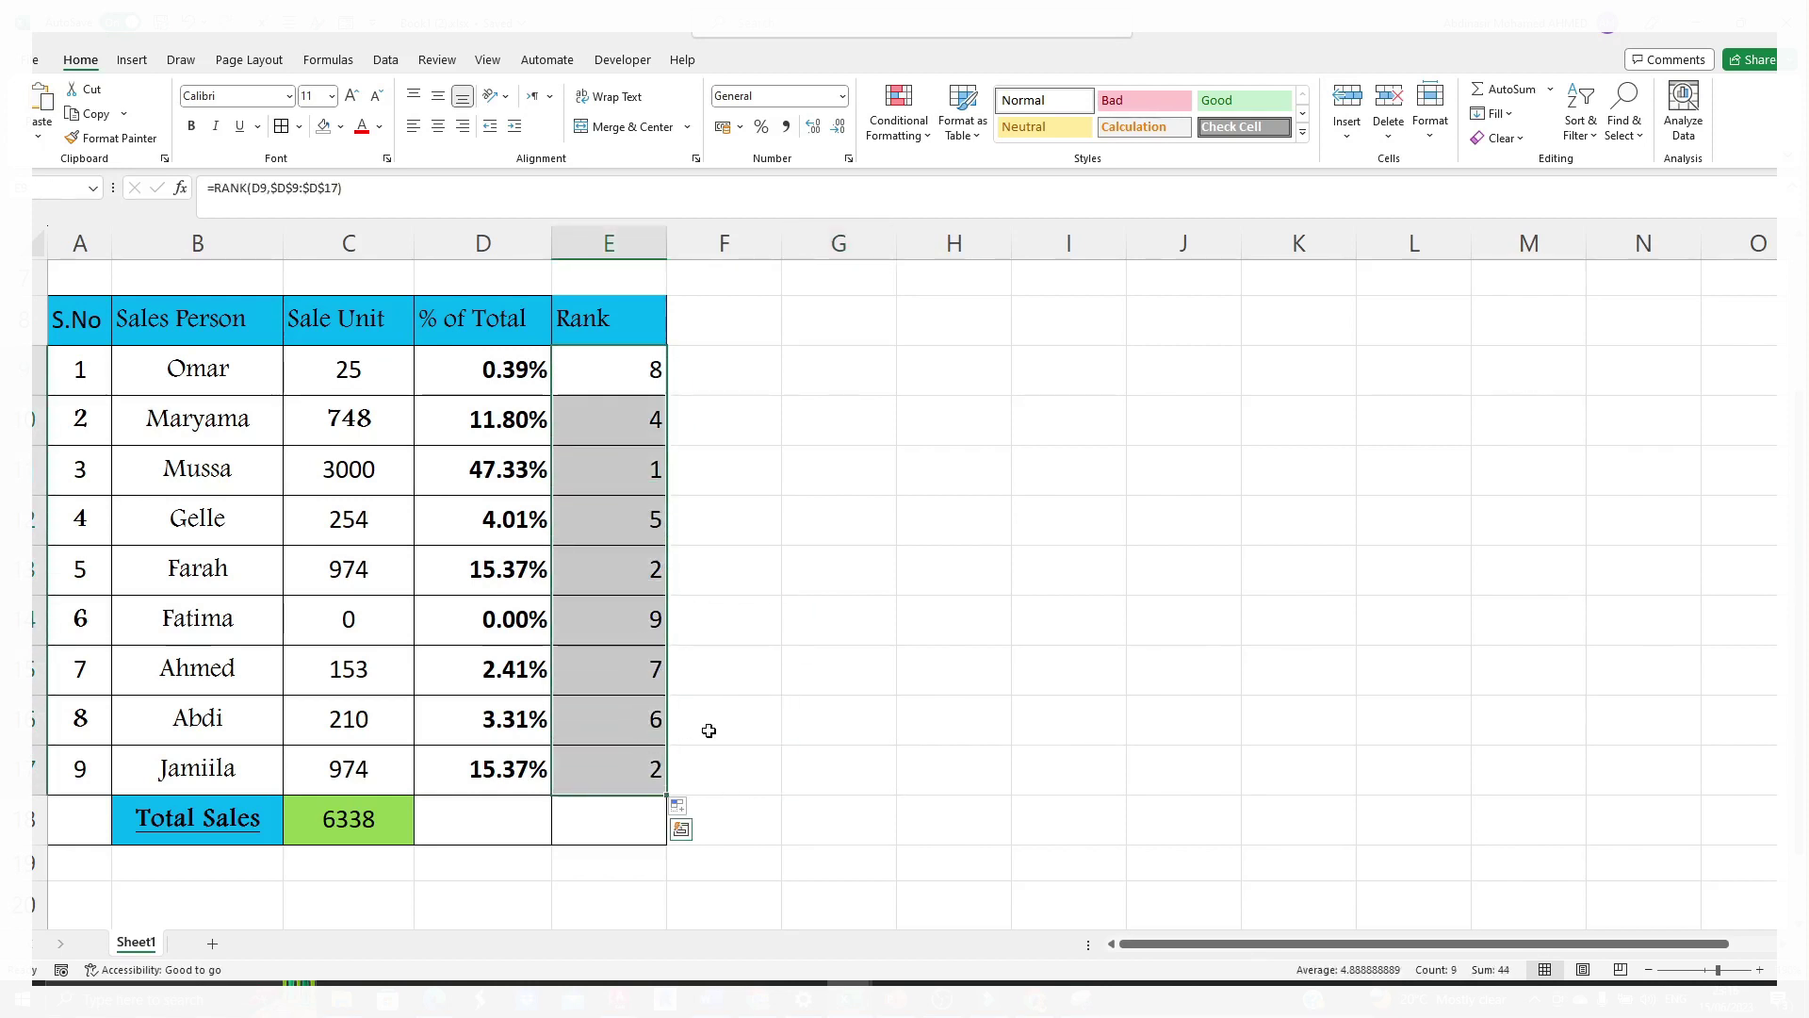
{"action": "left_click", "coordinate": [839, 669]}
{"action": "left_click_drag", "start_coordinate": [627, 377], "coordinate": [654, 775]}
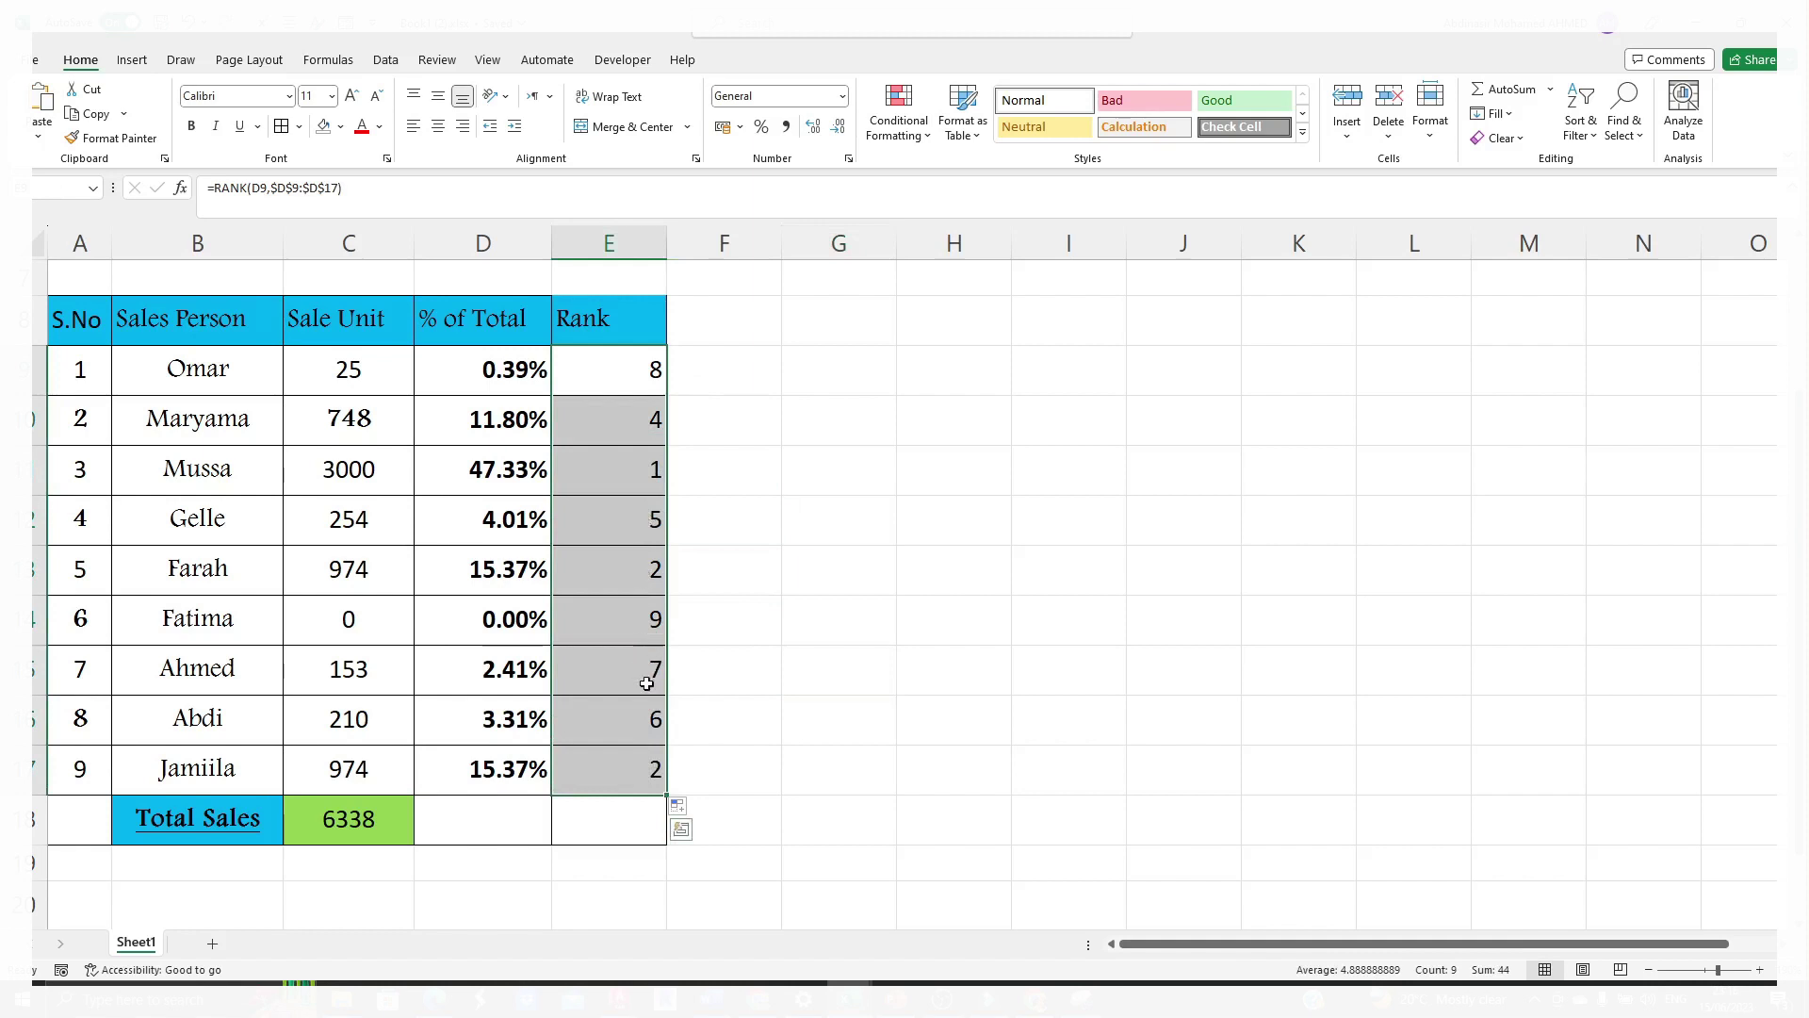
{"action": "left_click", "coordinate": [764, 711]}
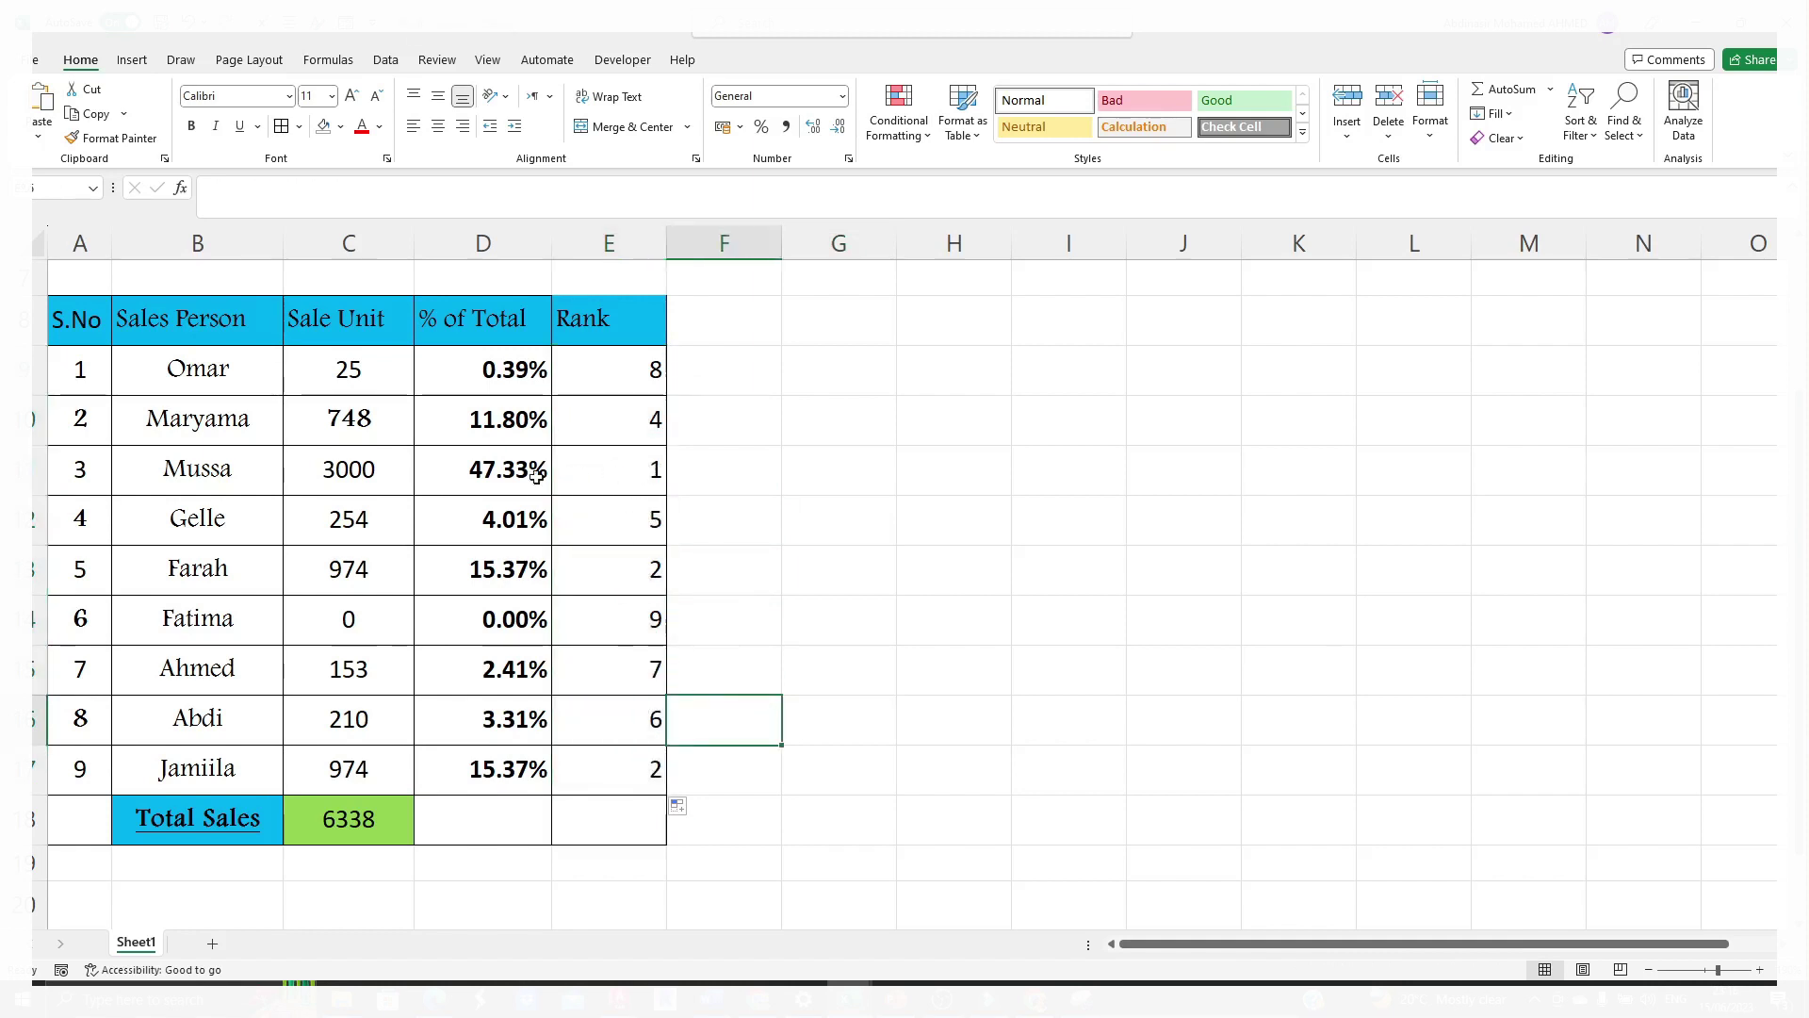
{"action": "left_click", "coordinate": [659, 478]}
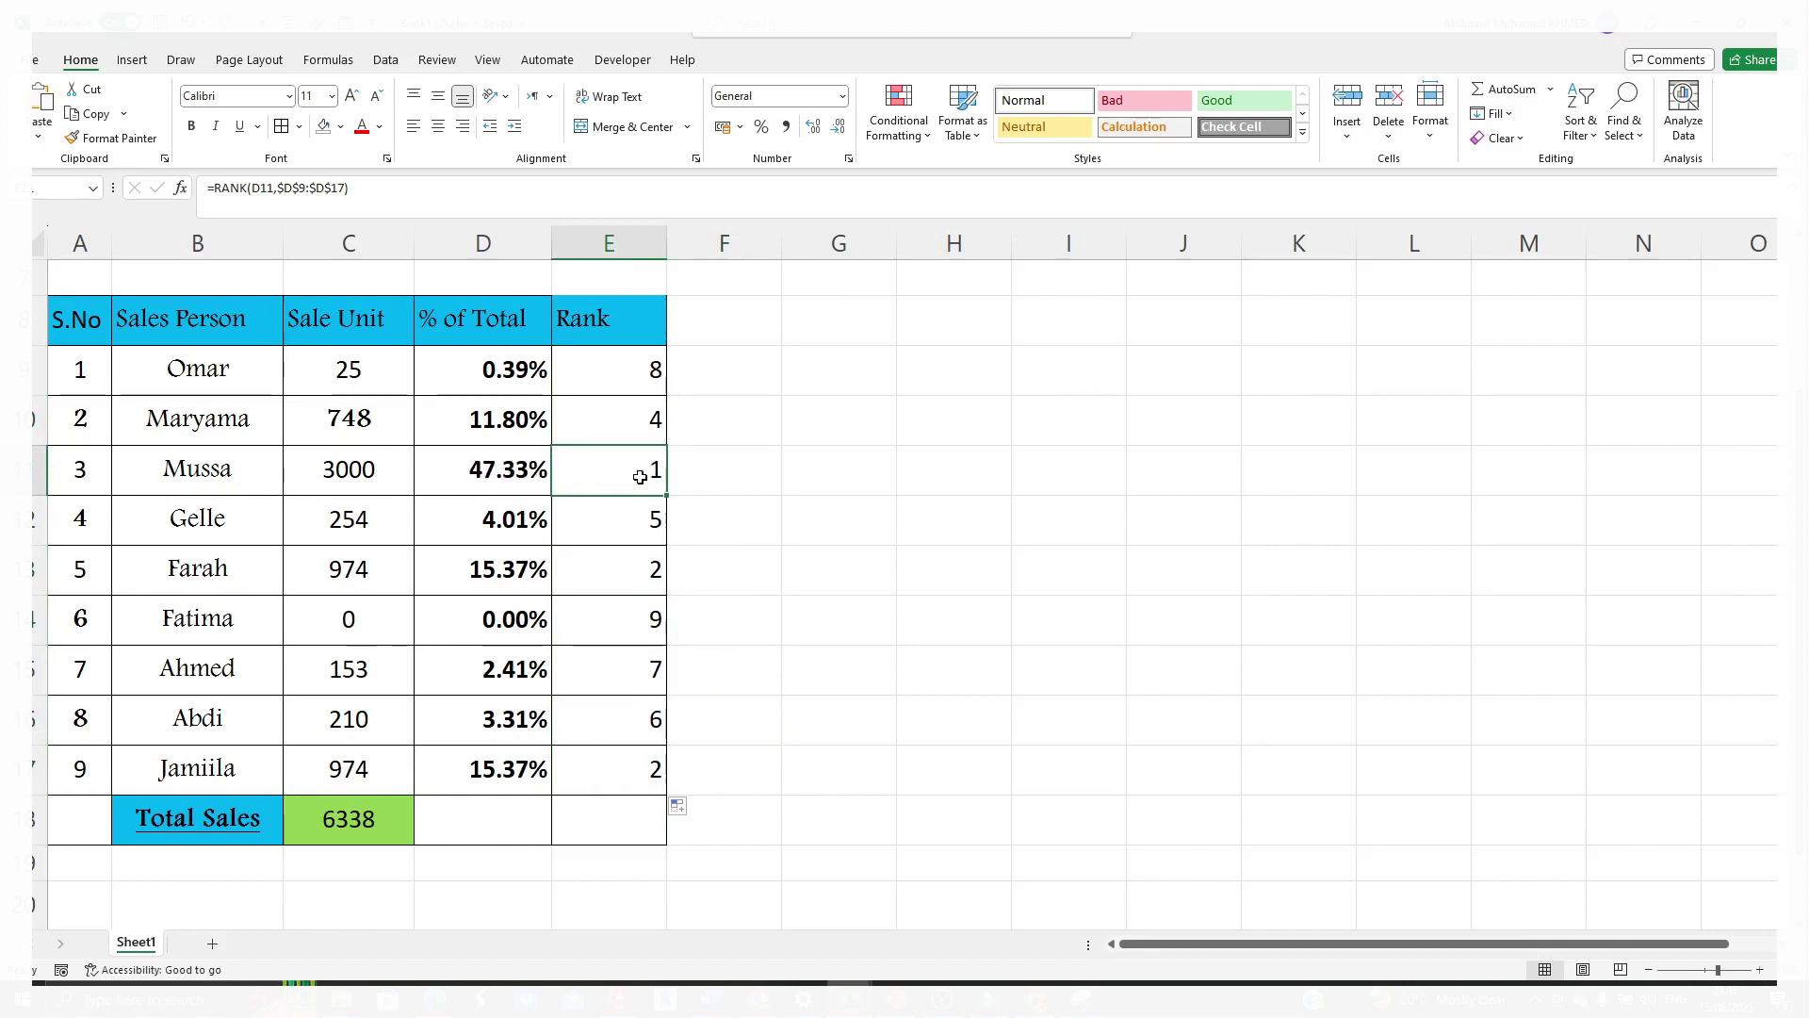
{"action": "left_click", "coordinate": [646, 573]}
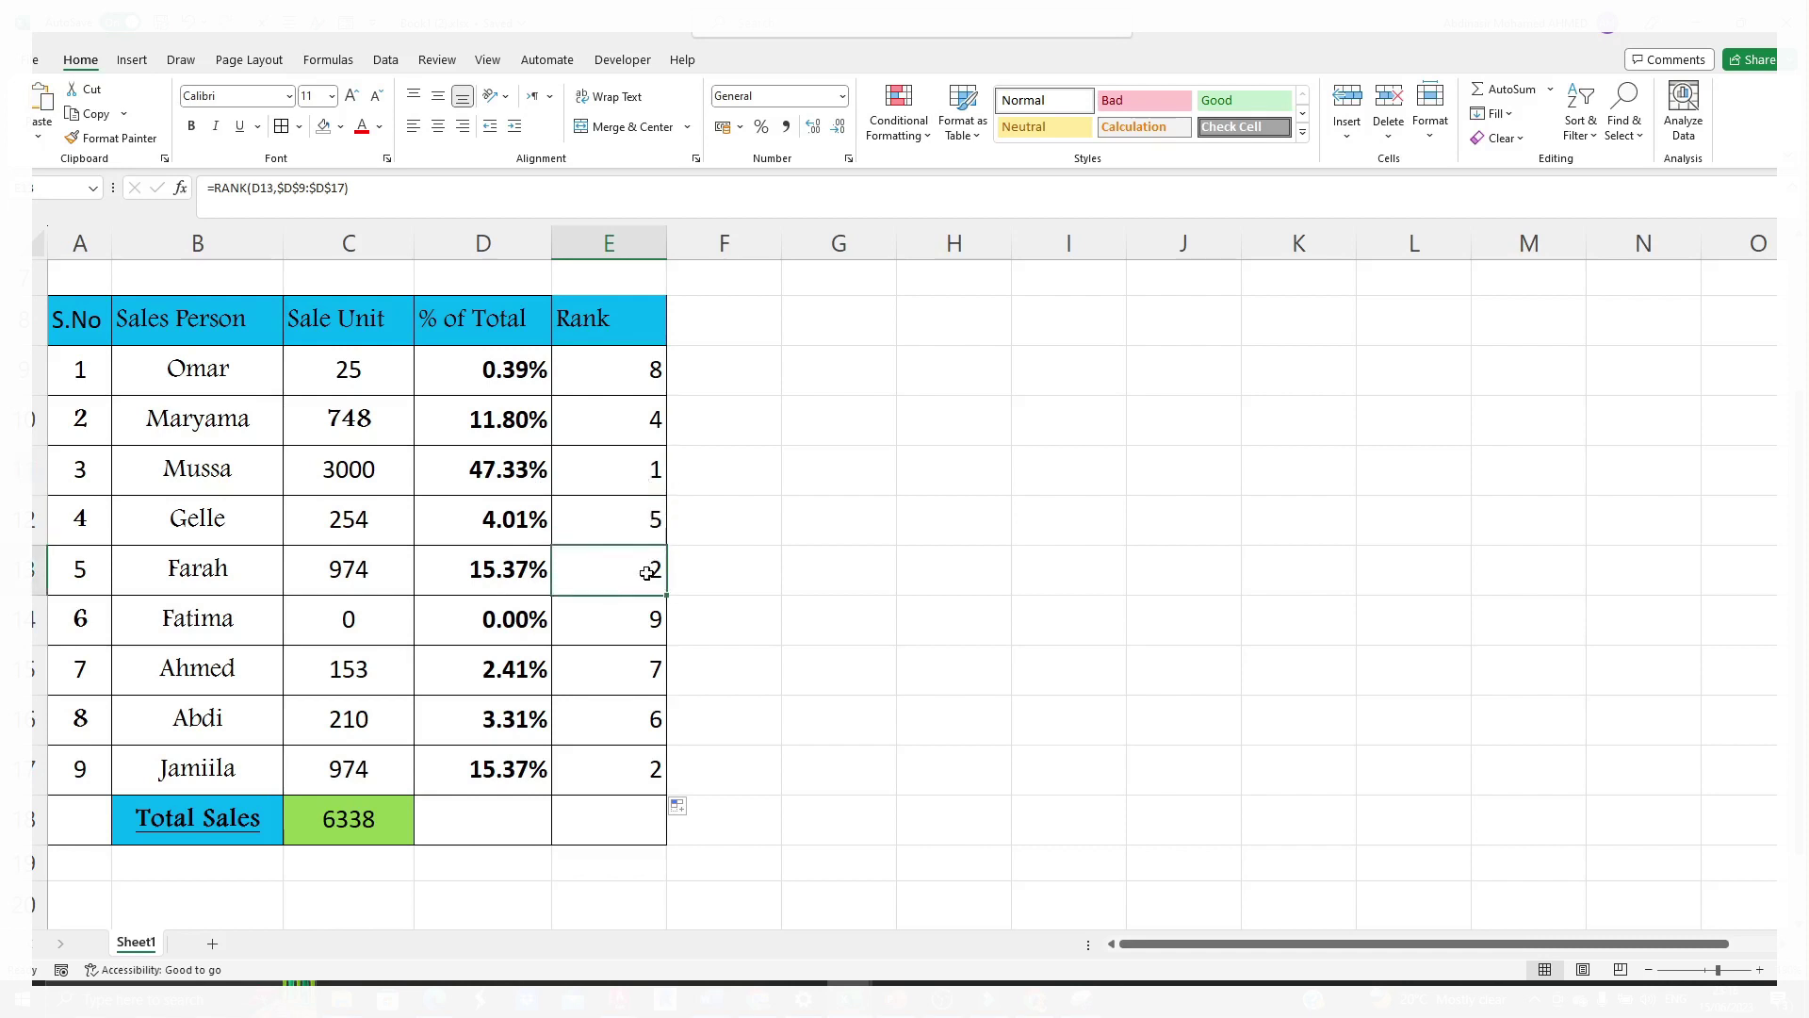
{"action": "left_click_drag", "start_coordinate": [231, 569], "coordinate": [659, 582]}
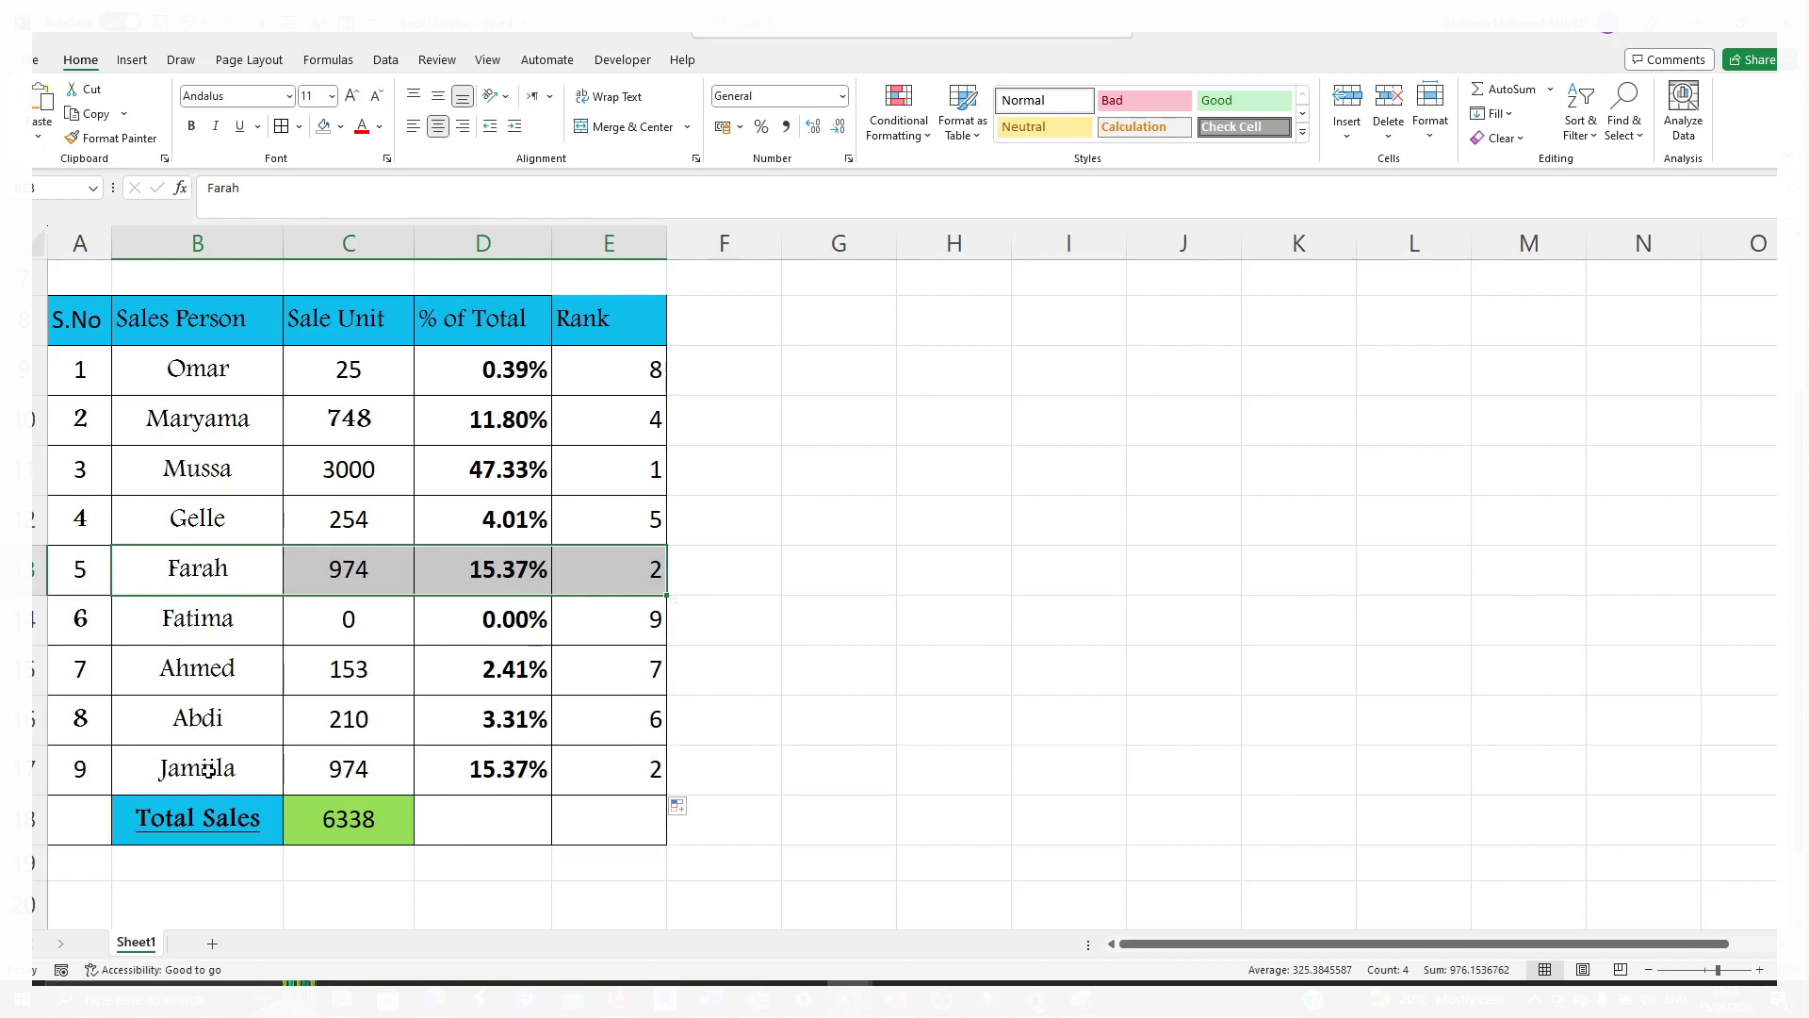
{"action": "left_click_drag", "start_coordinate": [209, 770], "coordinate": [538, 771]}
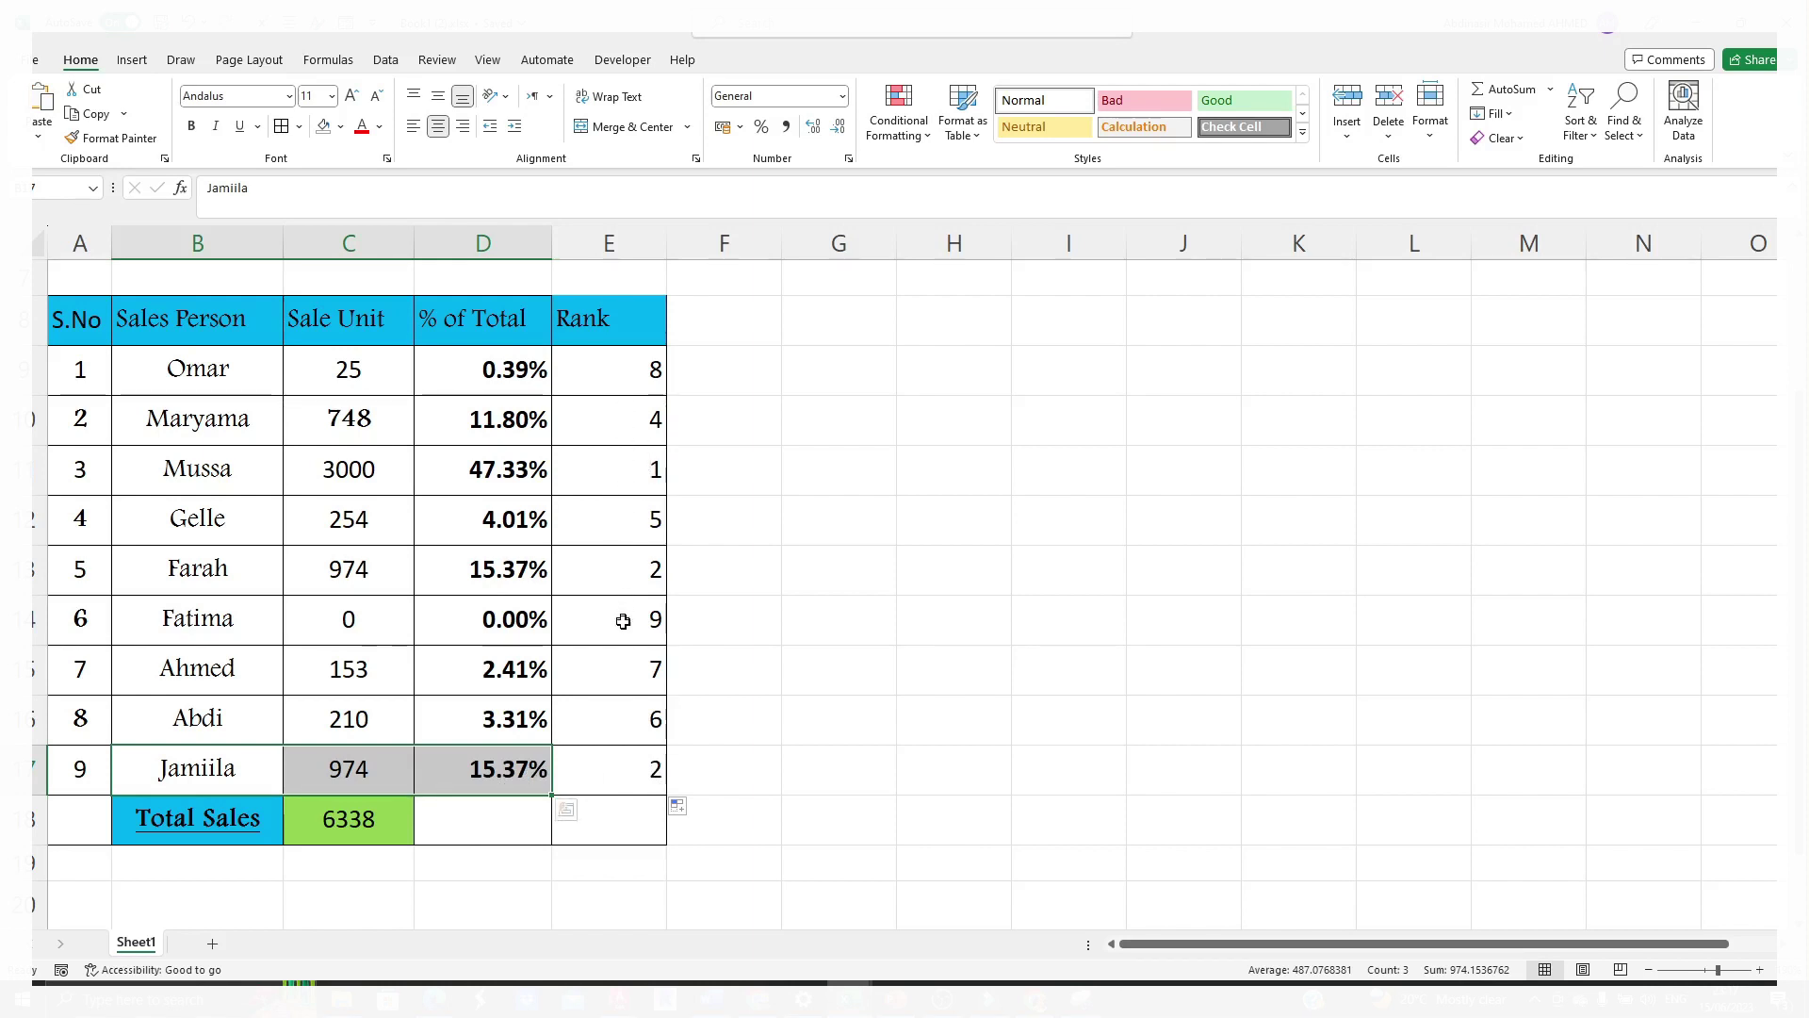
{"action": "left_click", "coordinate": [821, 809]}
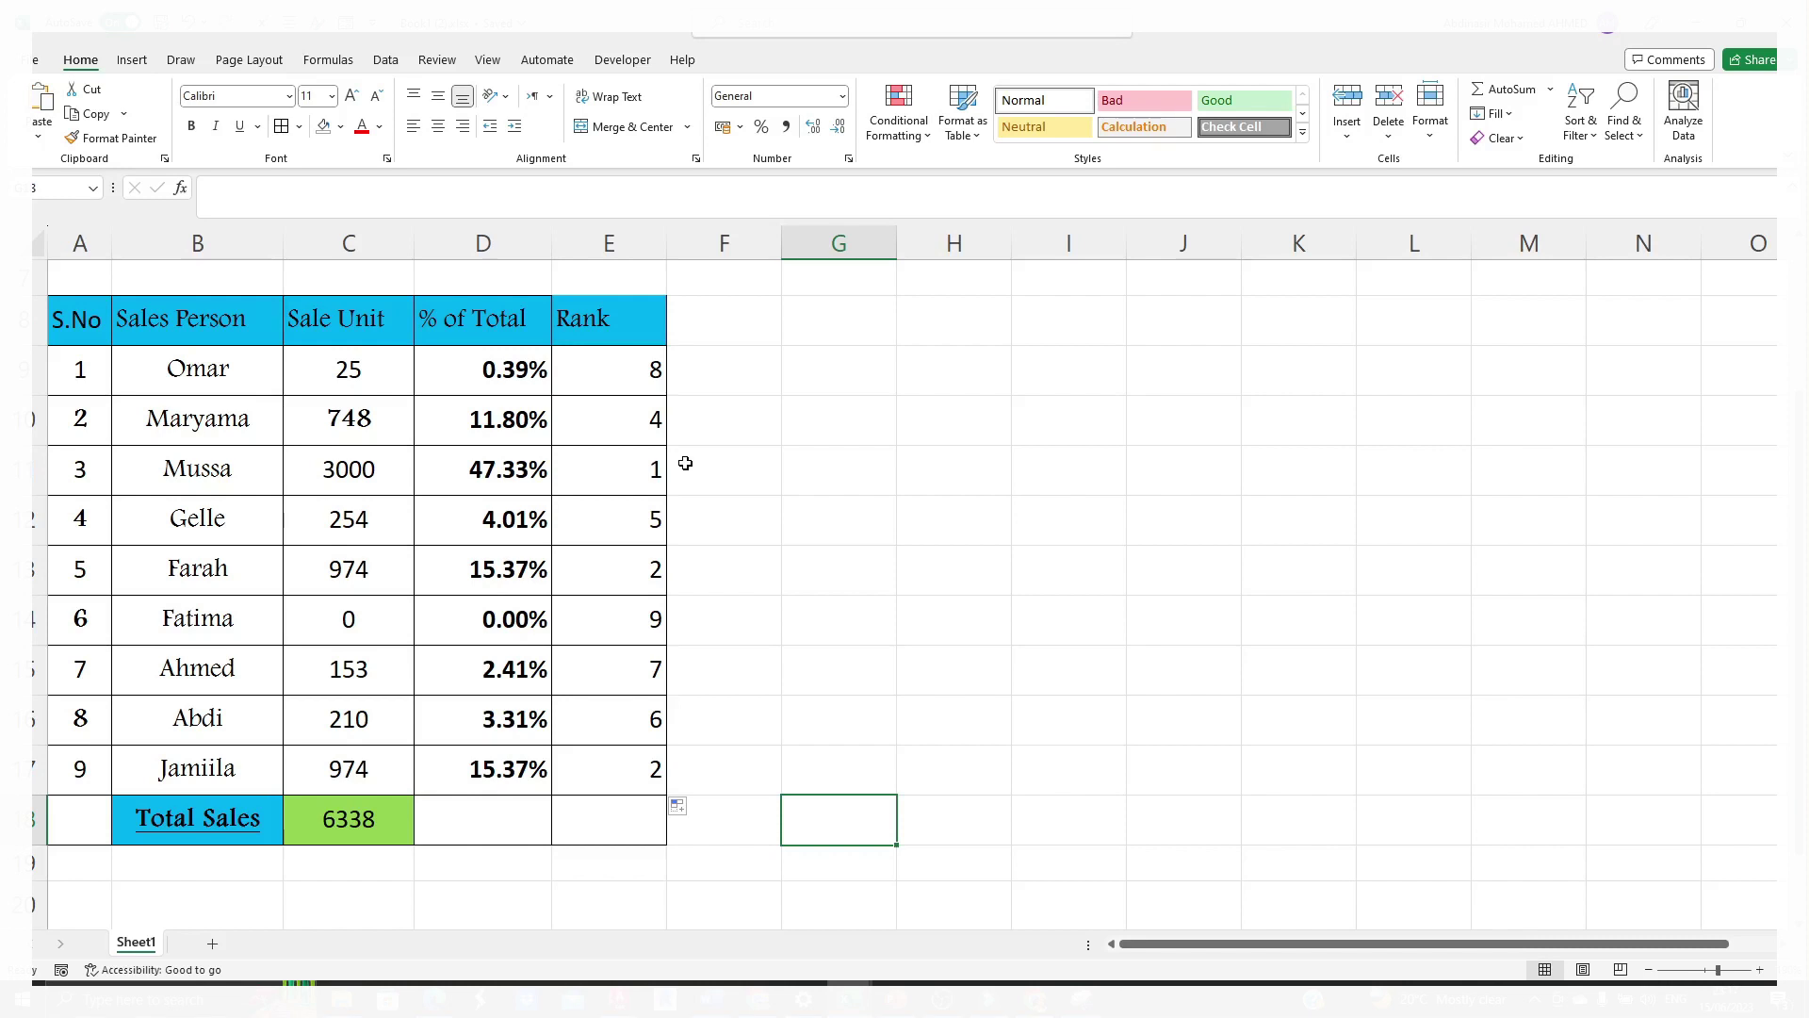
{"action": "key", "text": "Up"}
{"action": "key", "text": "Up"}
{"action": "key", "text": "Up"}
{"action": "key", "text": "Right"}
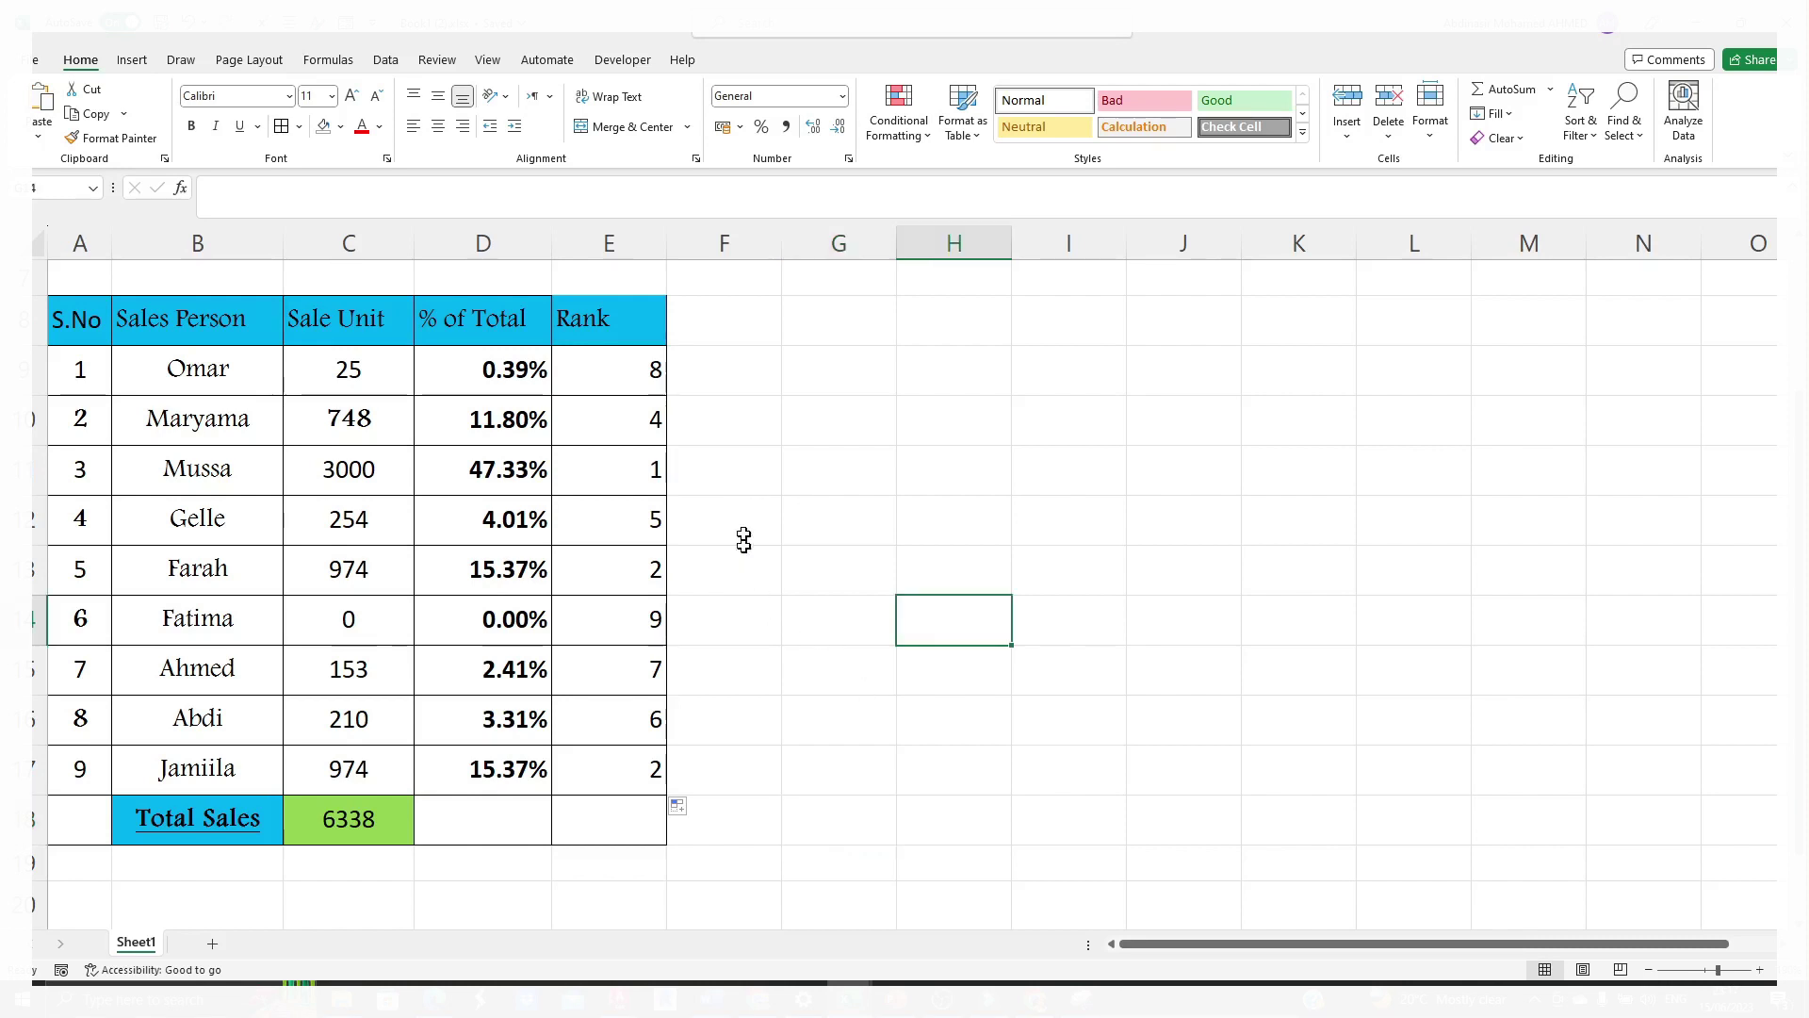